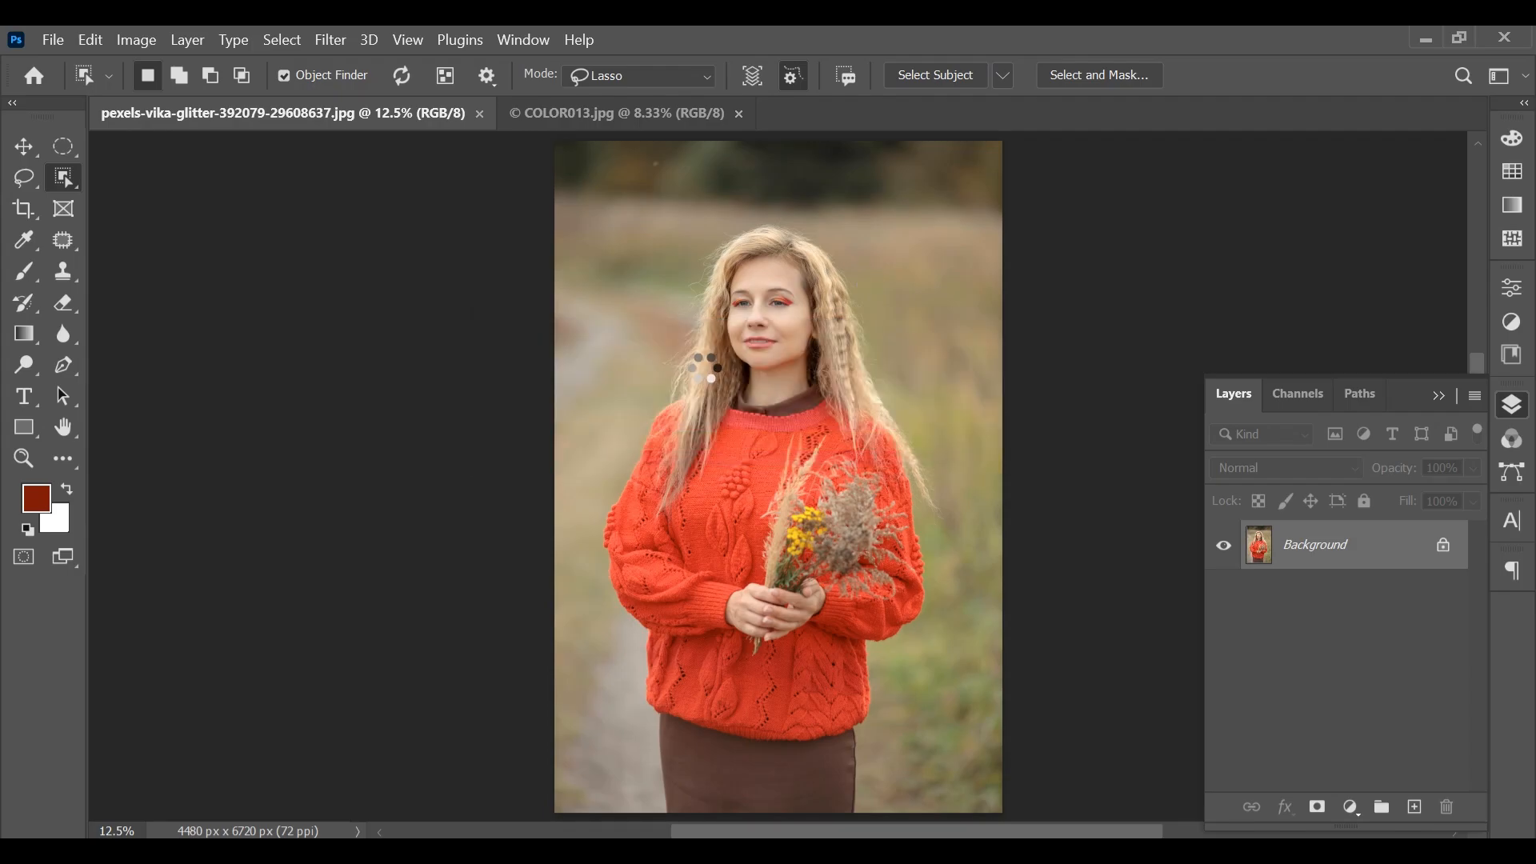
# Copy the selected woman and paste her in place onto a new layer
pyautogui.click(91, 40)
pyautogui.click(174, 192)
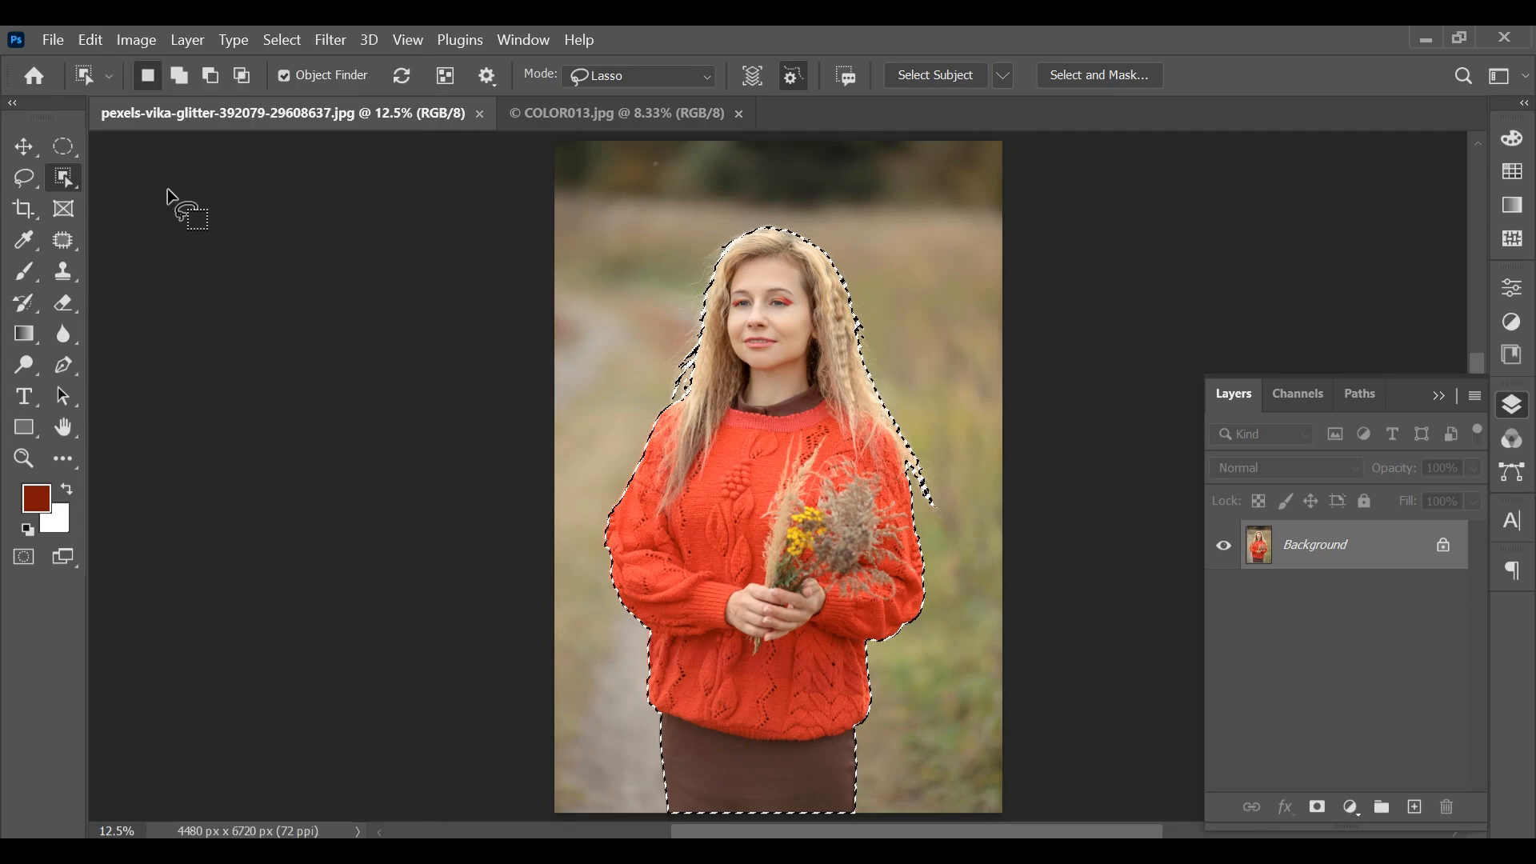
pyautogui.click(88, 40)
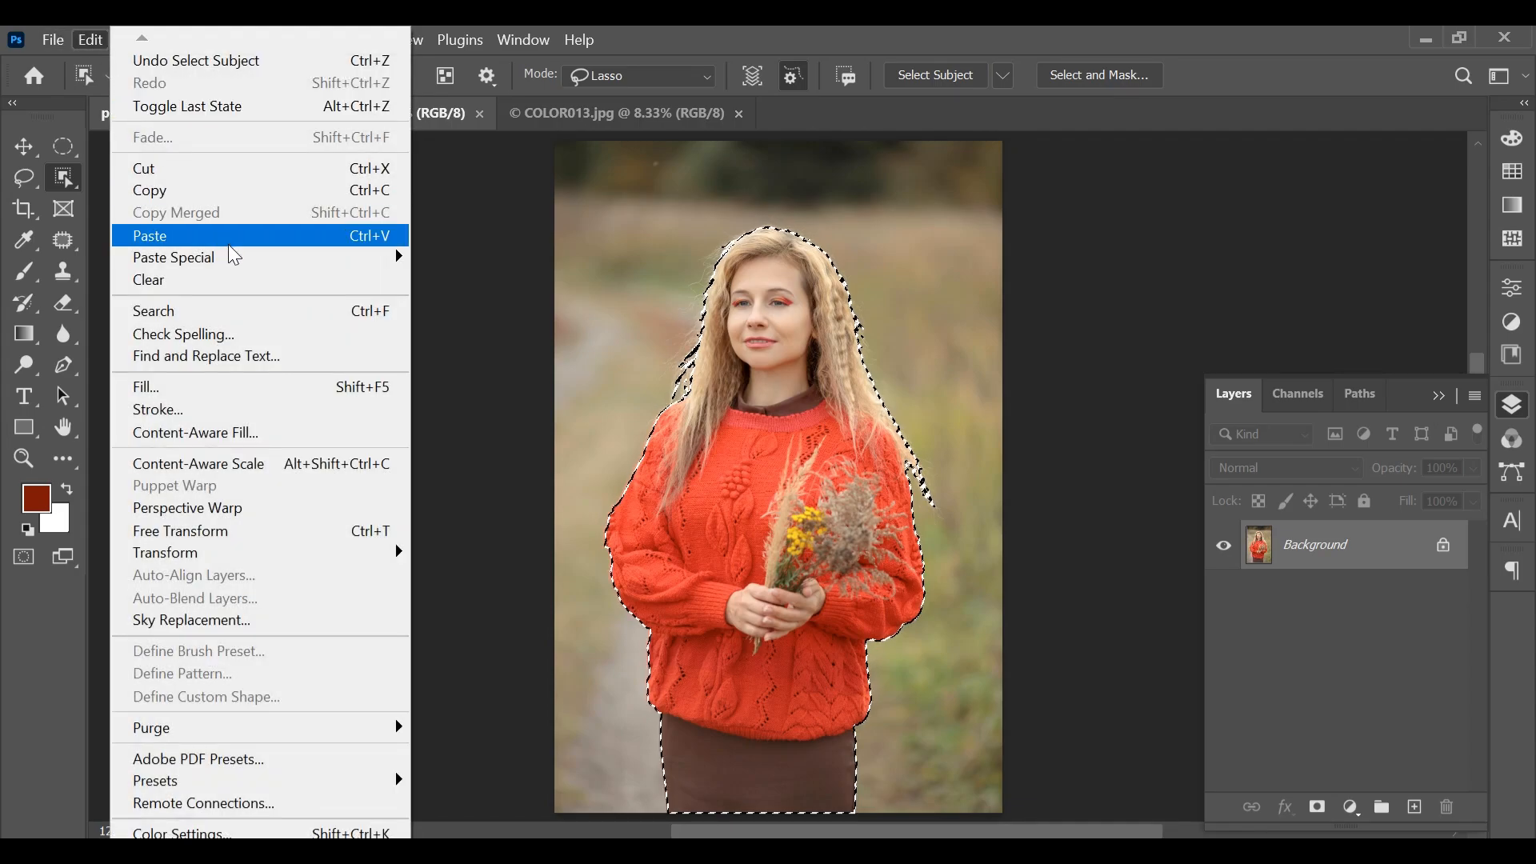
pyautogui.moveTo(250, 259)
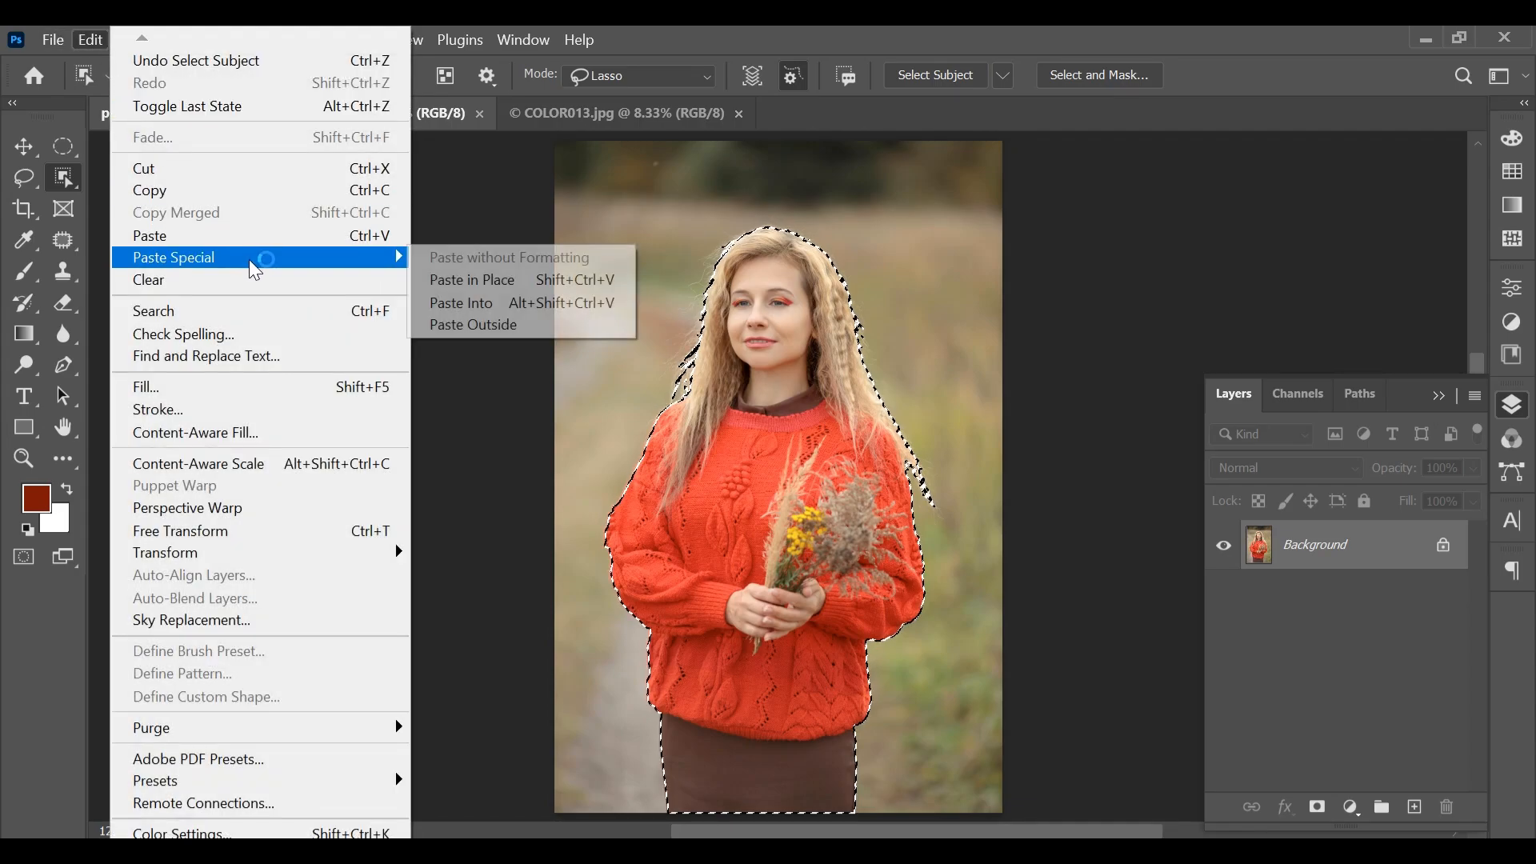
pyautogui.click(462, 282)
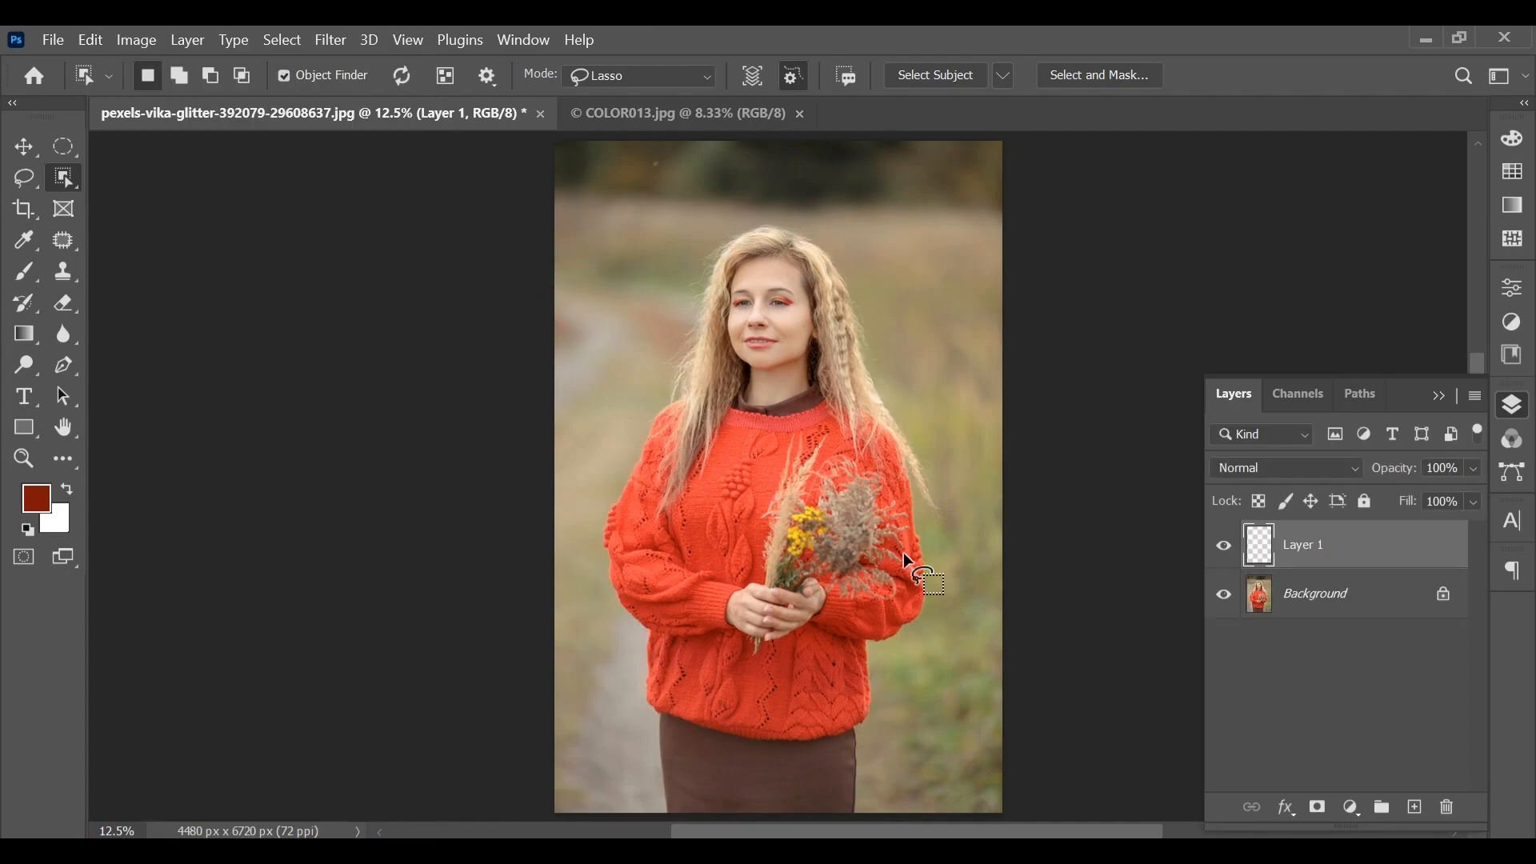
# Hide the Background layer and add a layer mask to Layer 1 from the woman's outline
pyautogui.click(1226, 597)
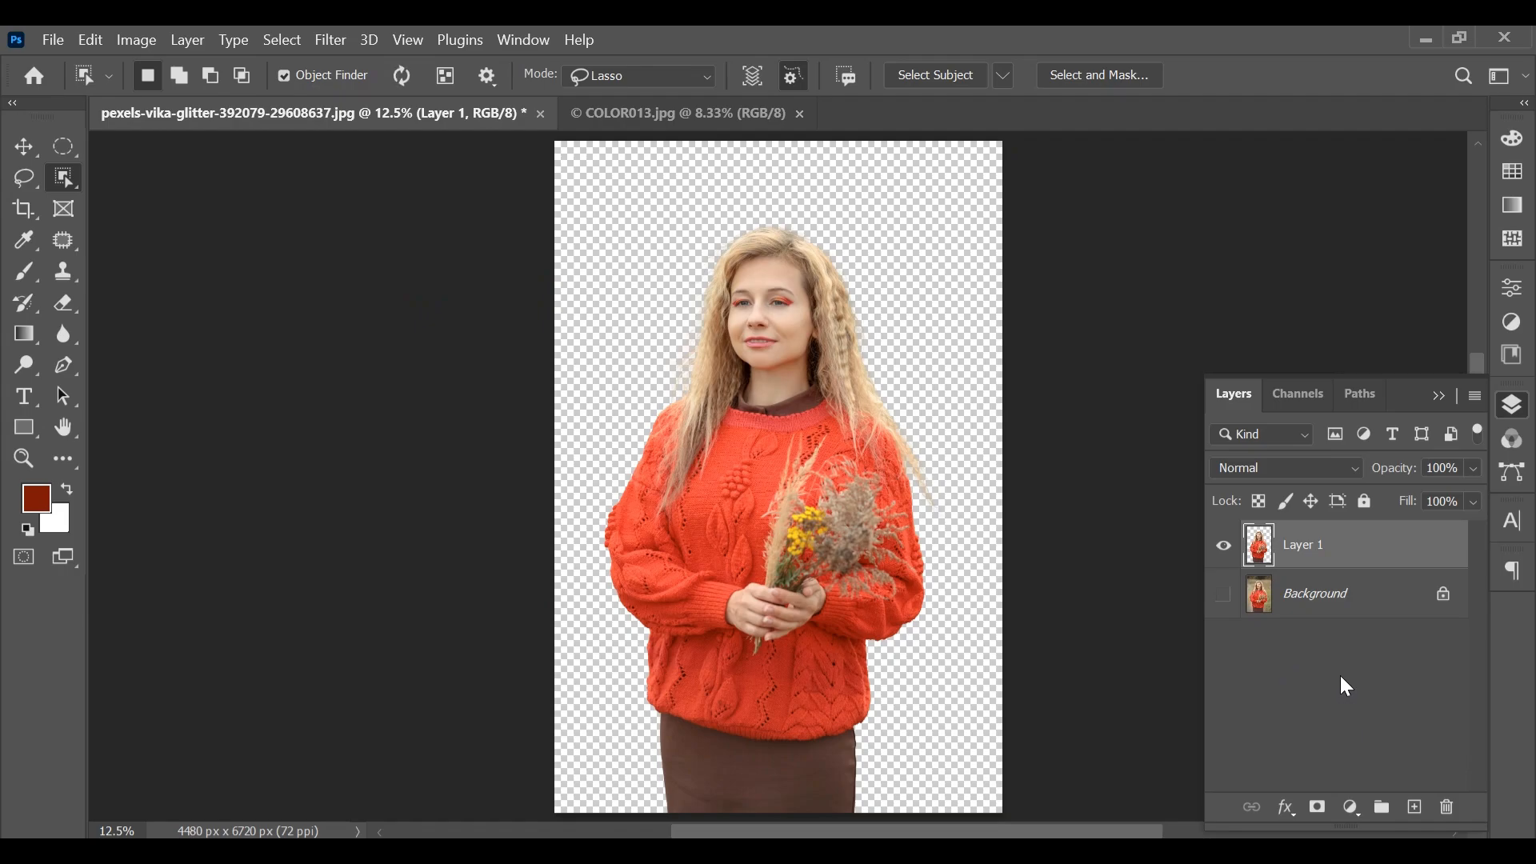
pyautogui.keyDown('ctrl'); pyautogui.click(1270, 552); pyautogui.keyUp('ctrl')
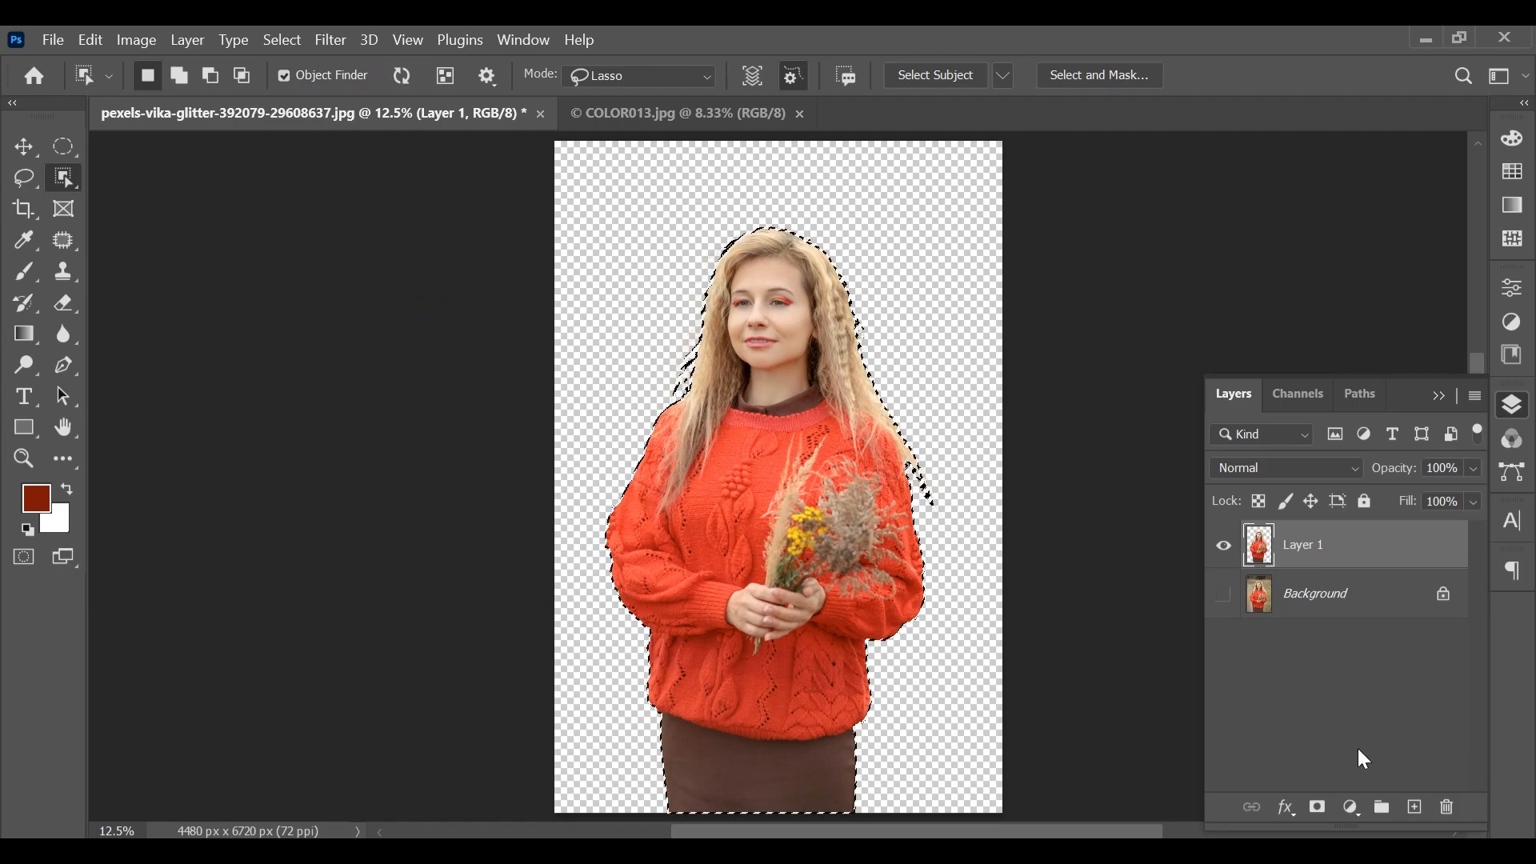
pyautogui.click(1319, 810)
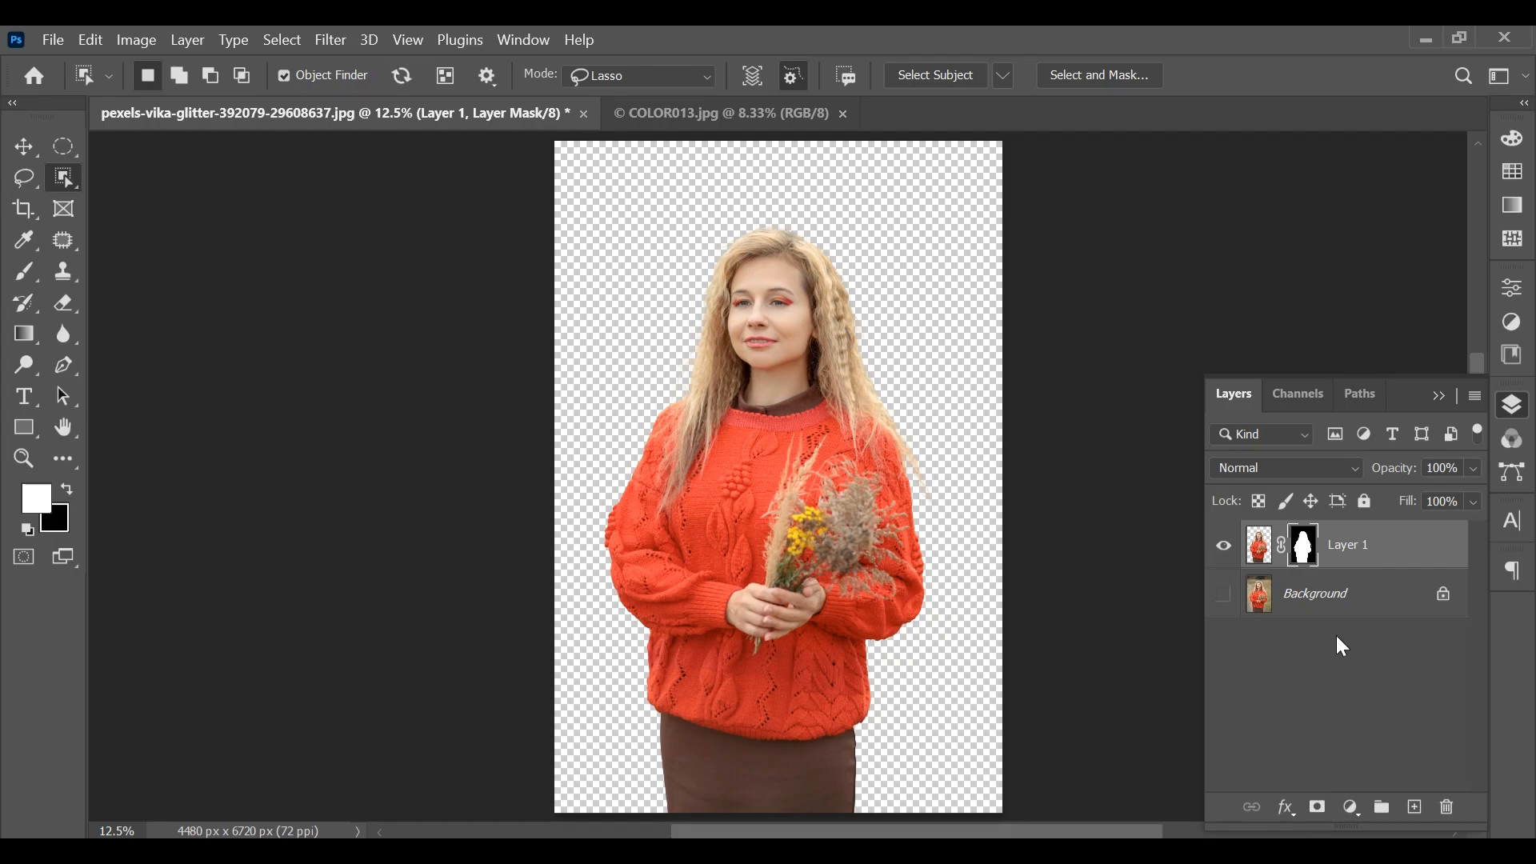
# Switch to the COLOR013.jpg document and select the white area around the drips with the Magic Wand tool
pyautogui.click(763, 113)
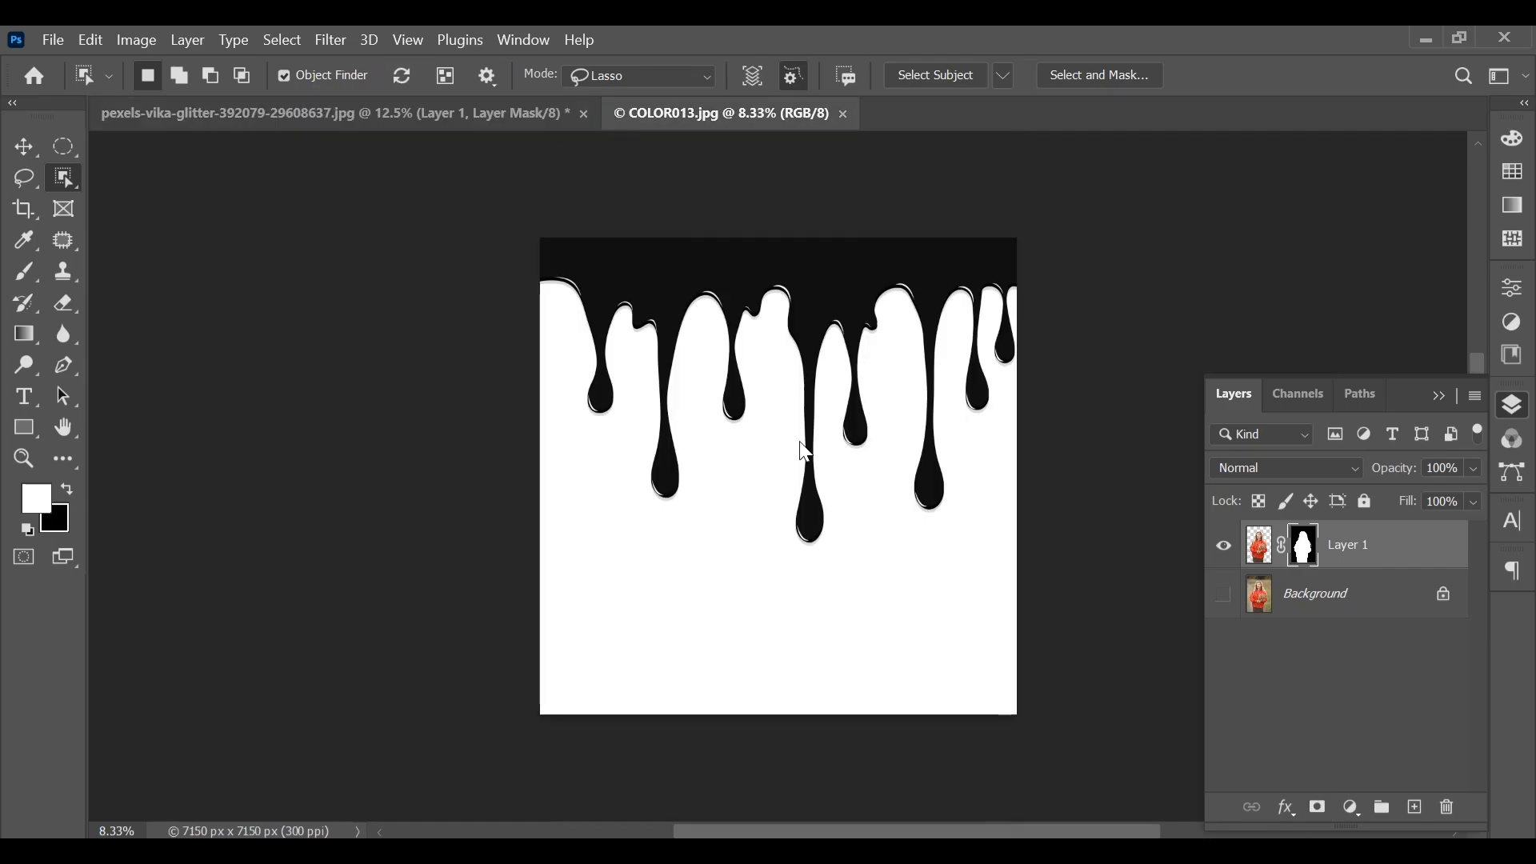
pyautogui.click(24, 238)
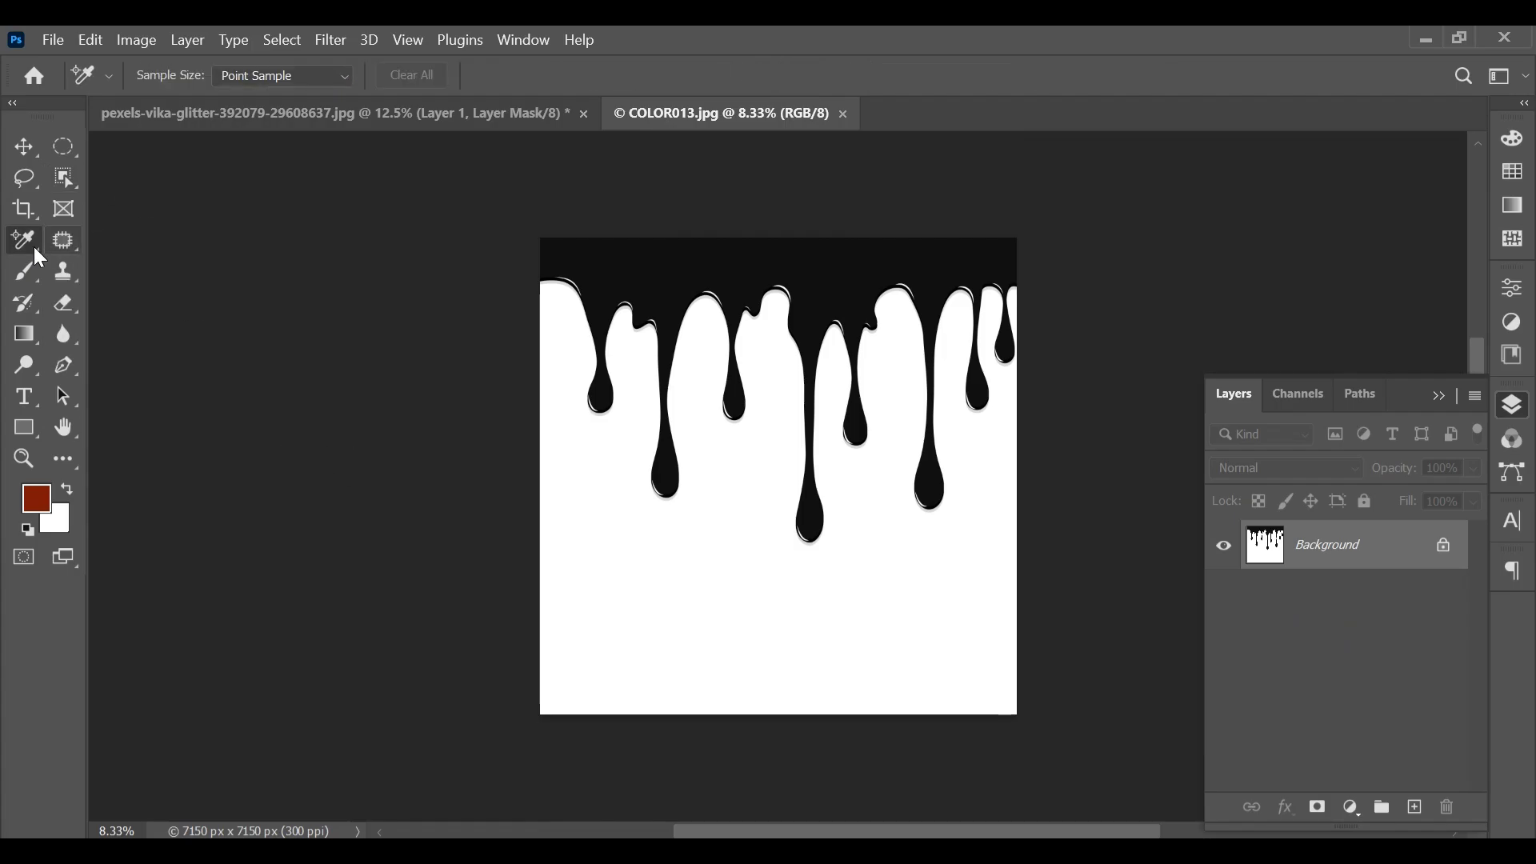
pyautogui.rightClick(32, 245)
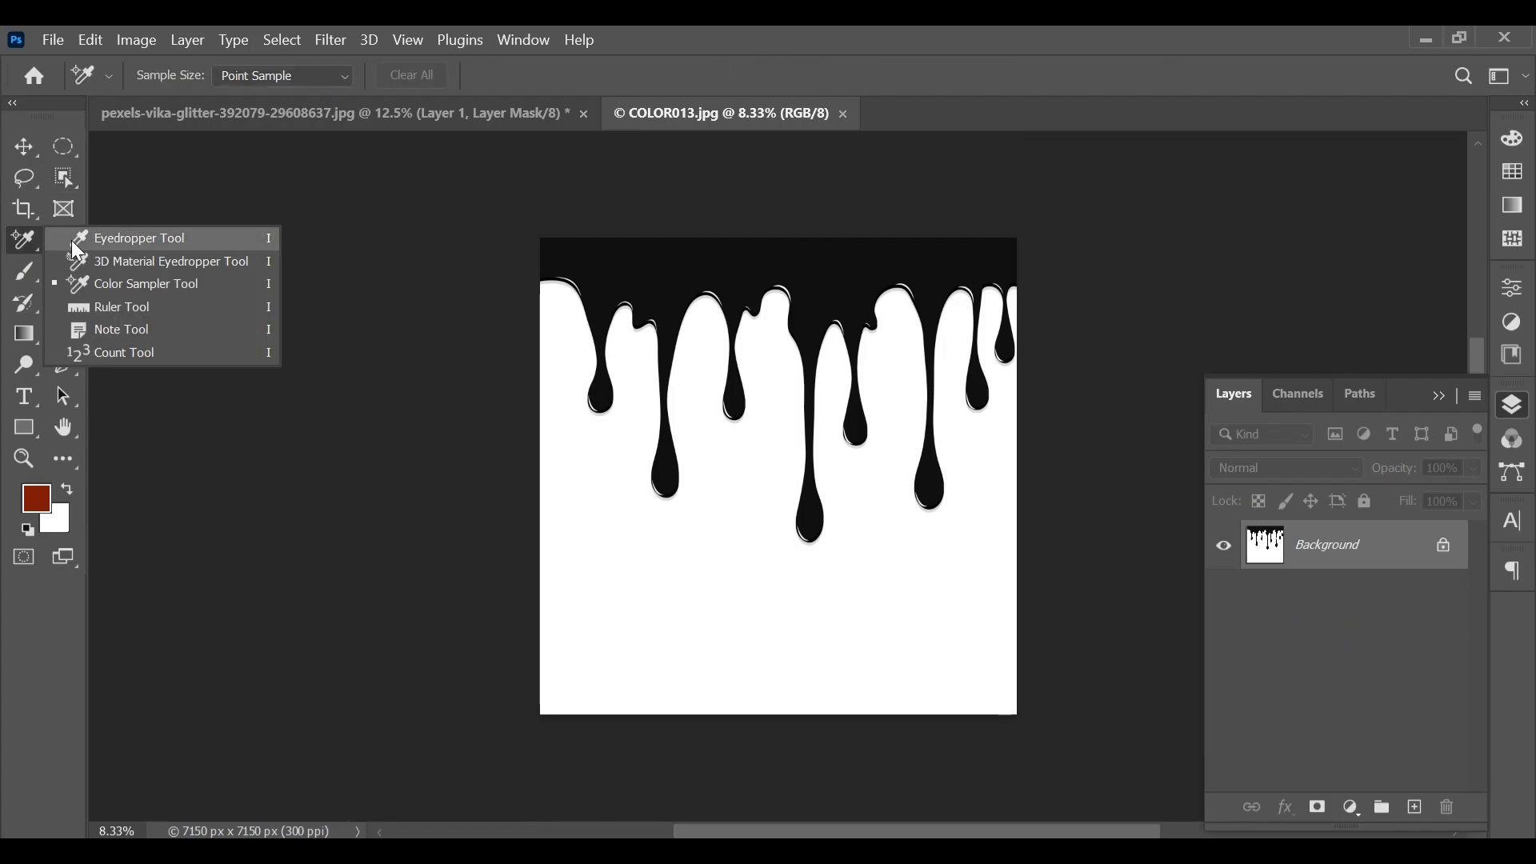
pyautogui.click(75, 239)
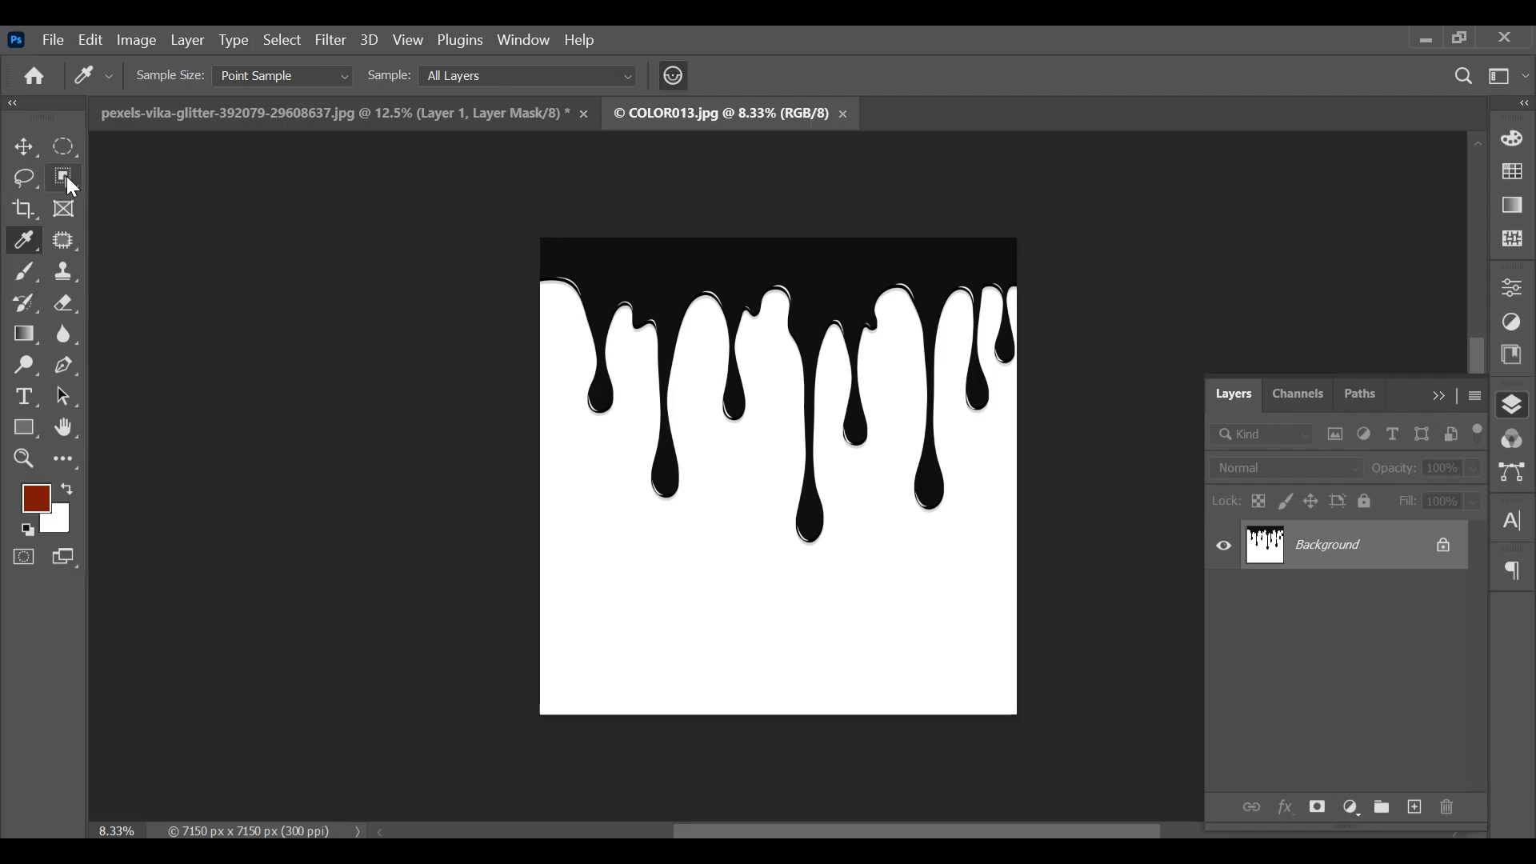
pyautogui.moveTo(65, 176); pyautogui.dragTo(150, 221)
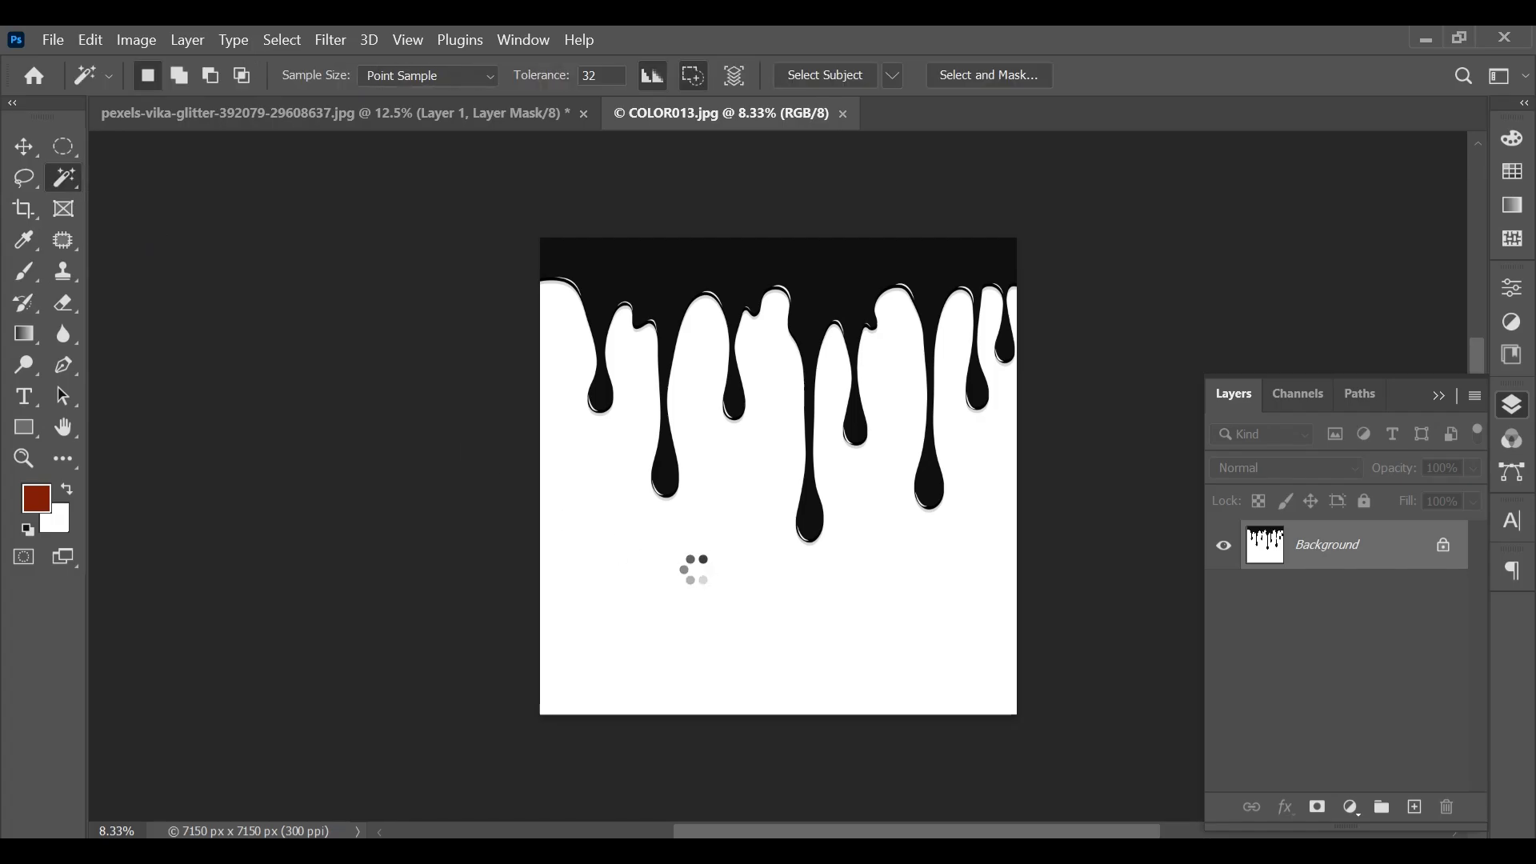
pyautogui.click(764, 610)
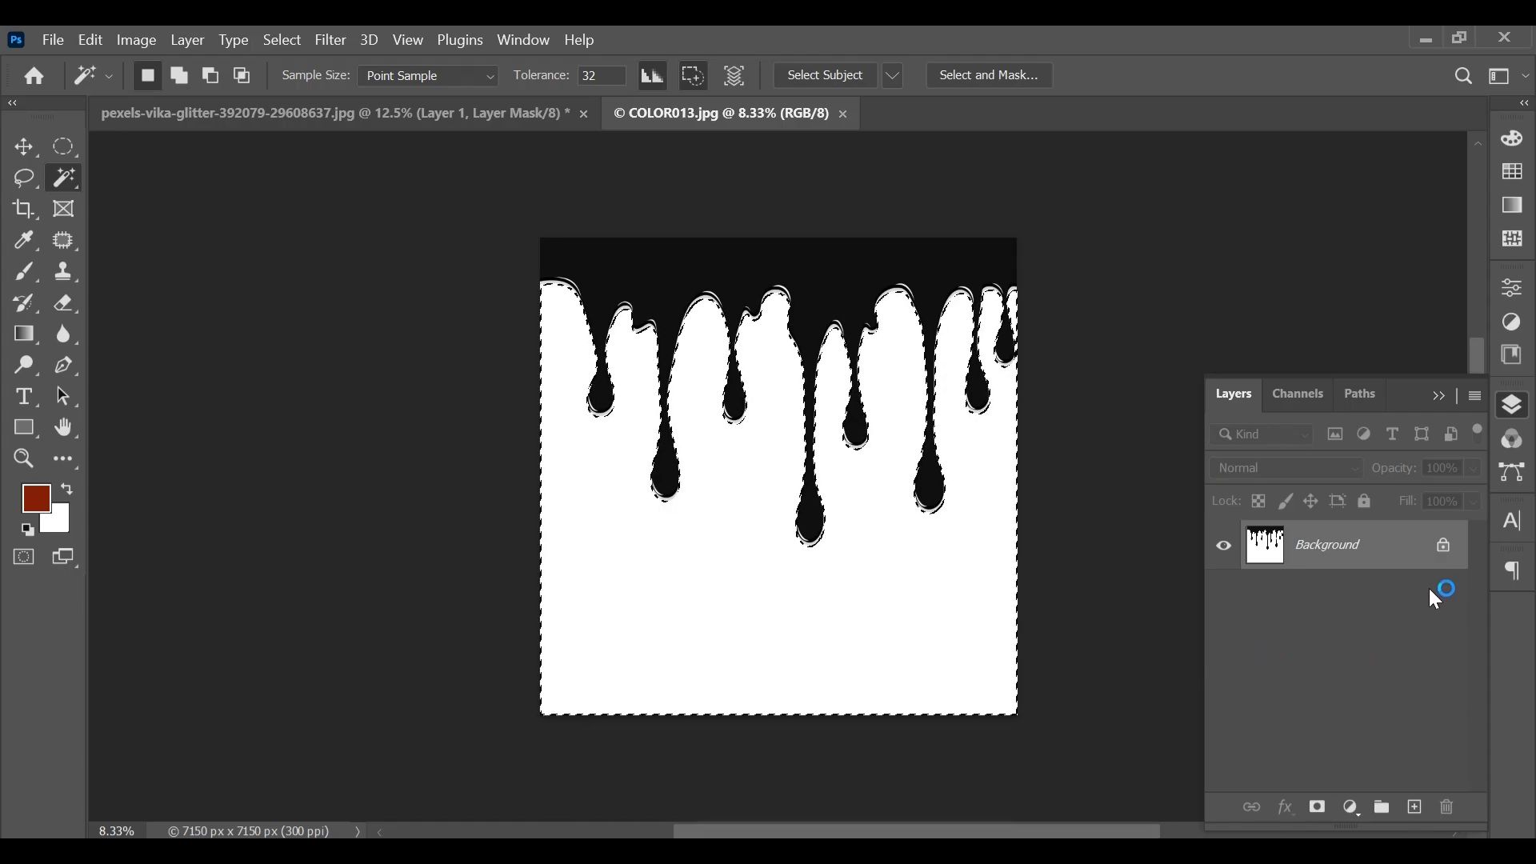
# Unlock the Background layer of the drip image and cut out the selected white area
pyautogui.click(1444, 551)
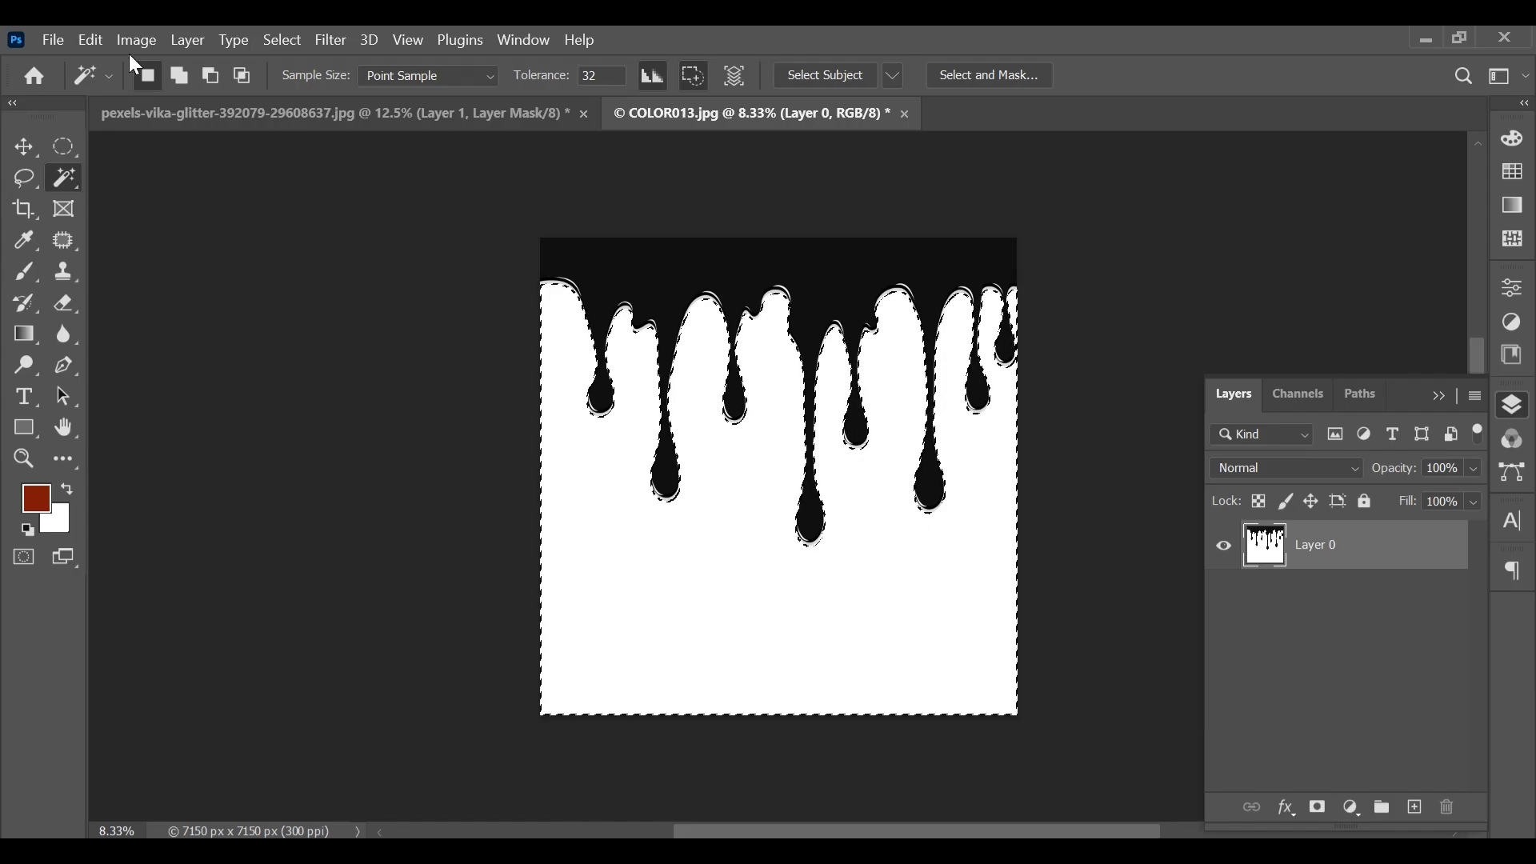
pyautogui.click(93, 42)
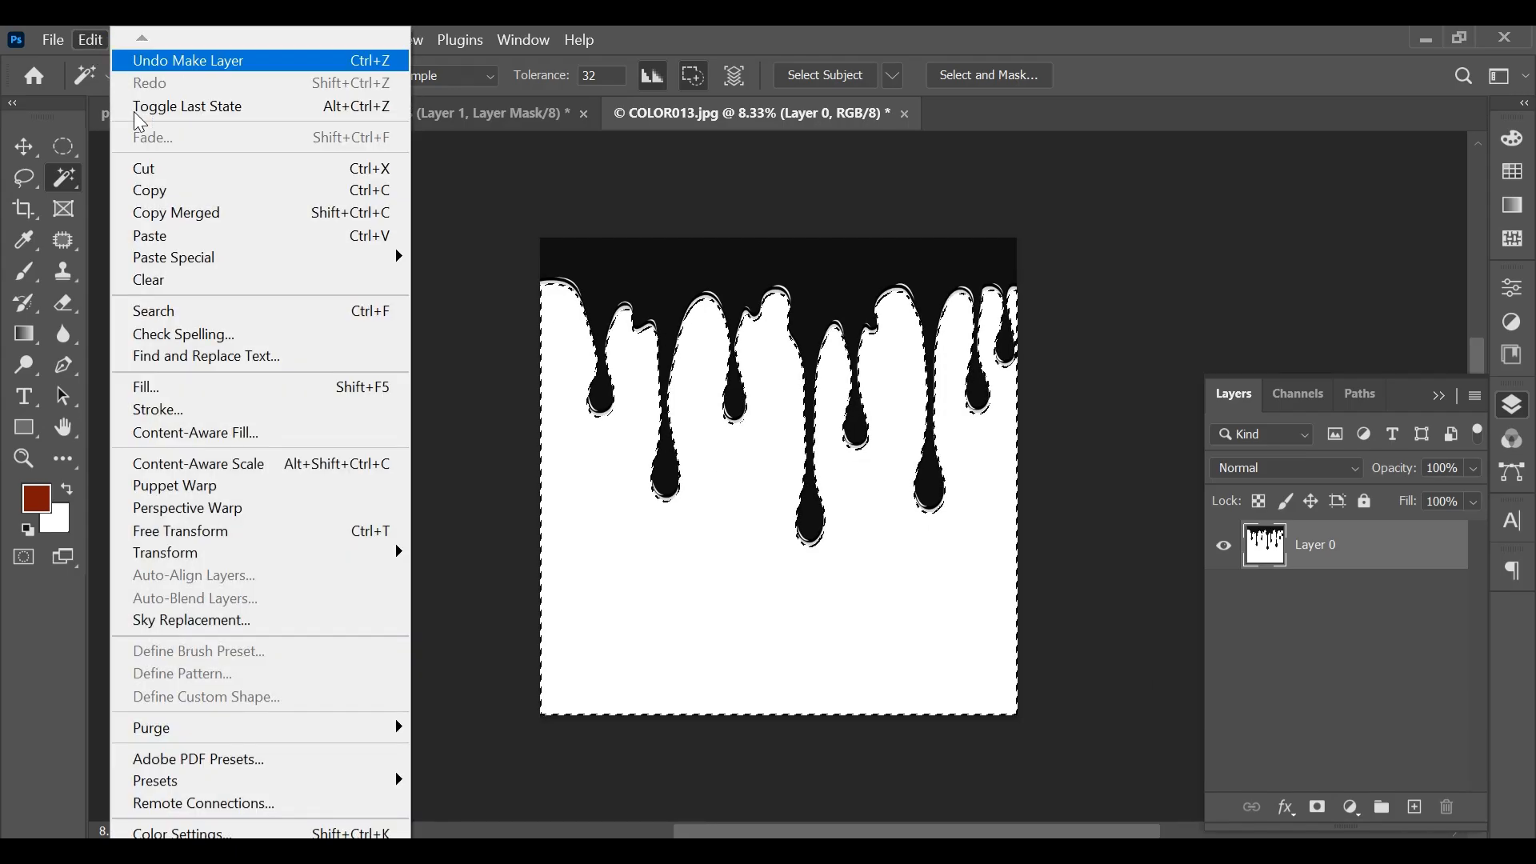
pyautogui.click(191, 177)
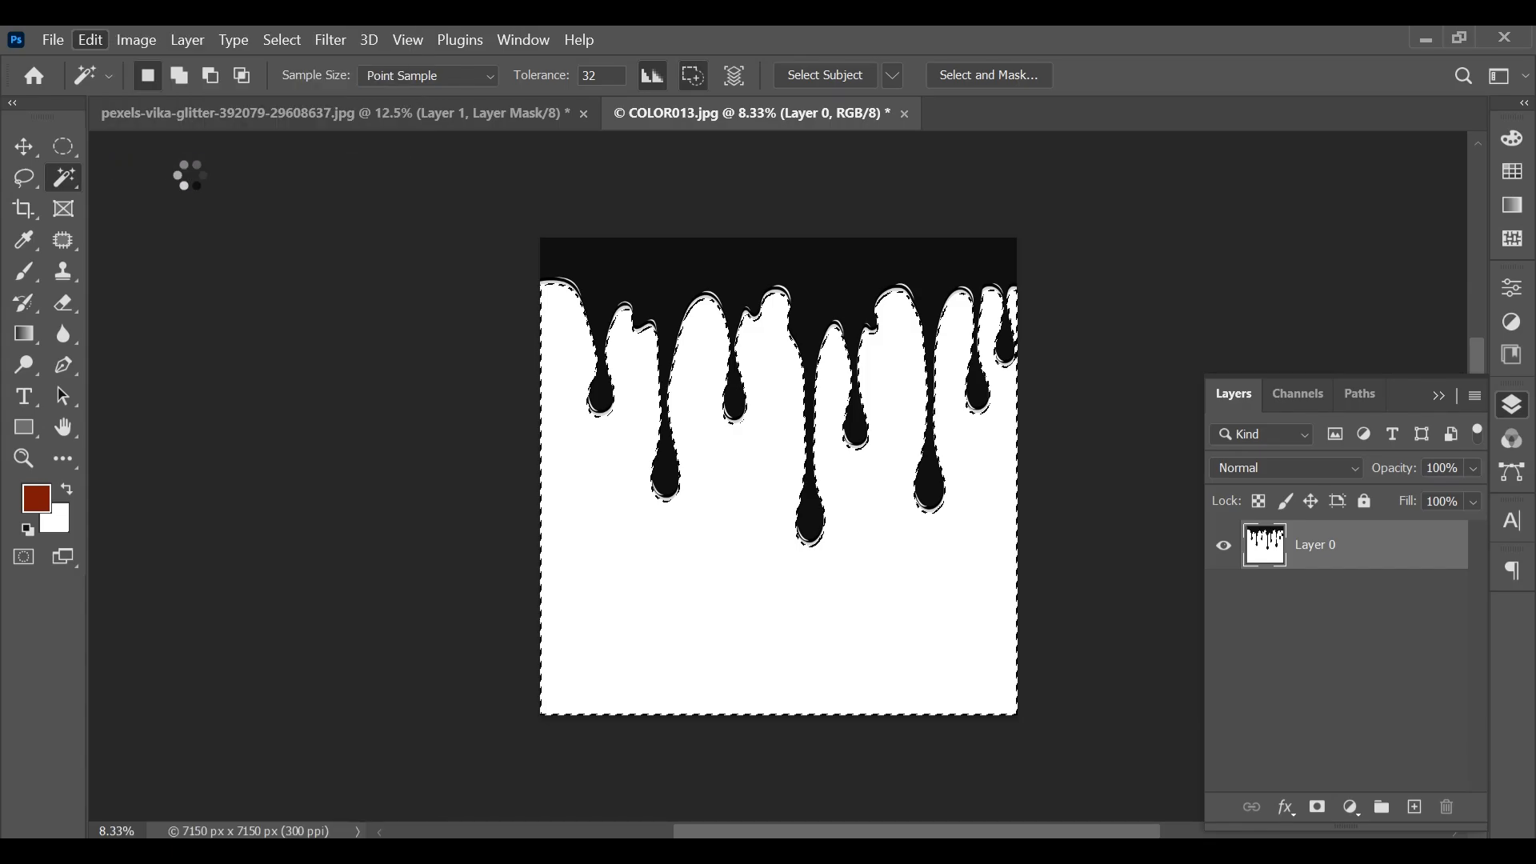
# Bring the black drip artwork into the portrait document as a new layer using the Move tool
pyautogui.press('v')
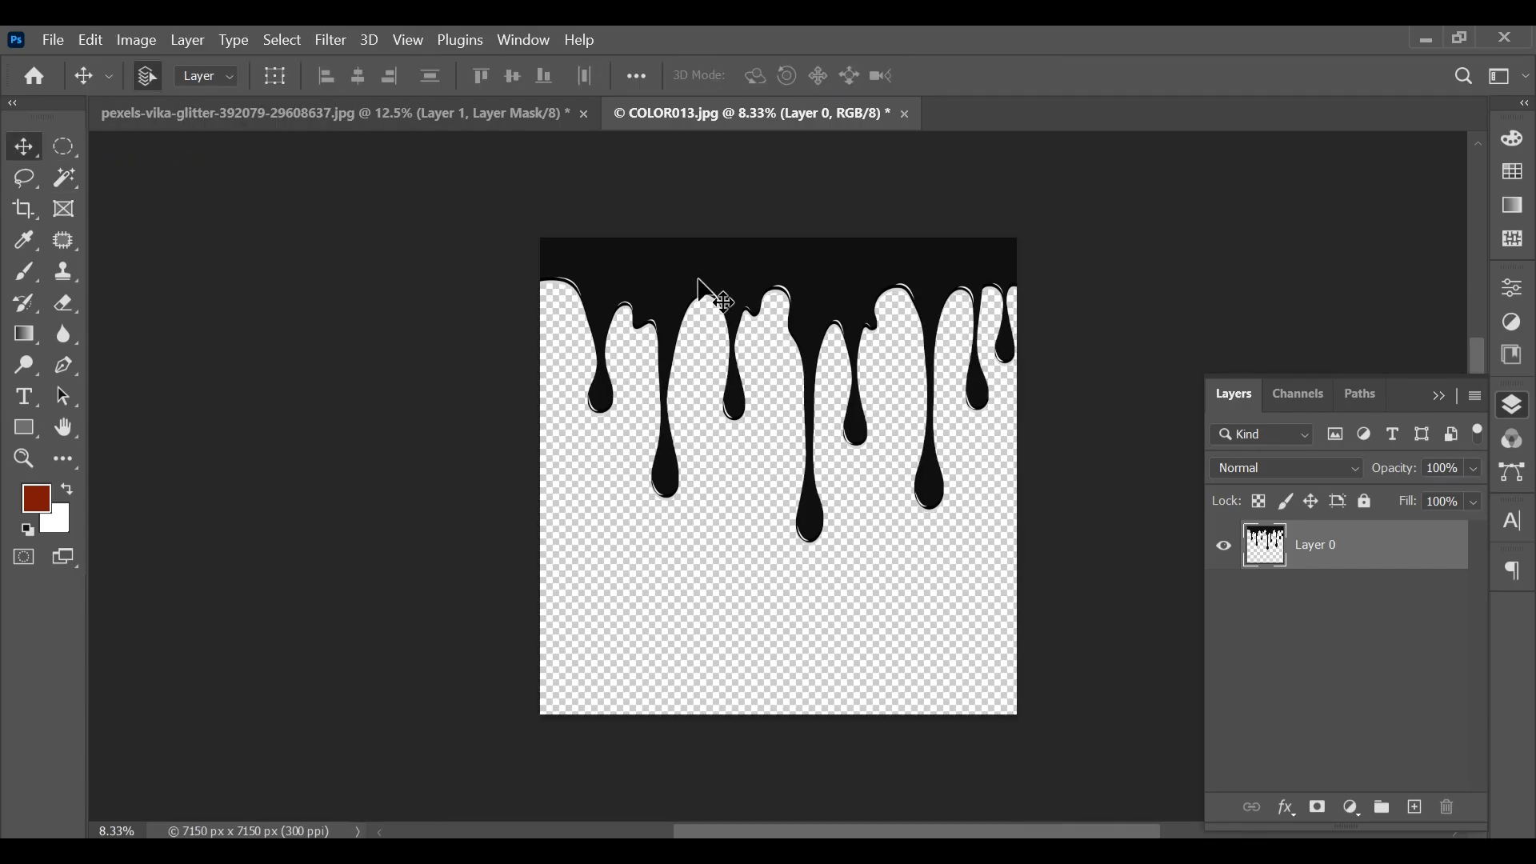
pyautogui.moveTo(698, 278); pyautogui.dragTo(489, 196)
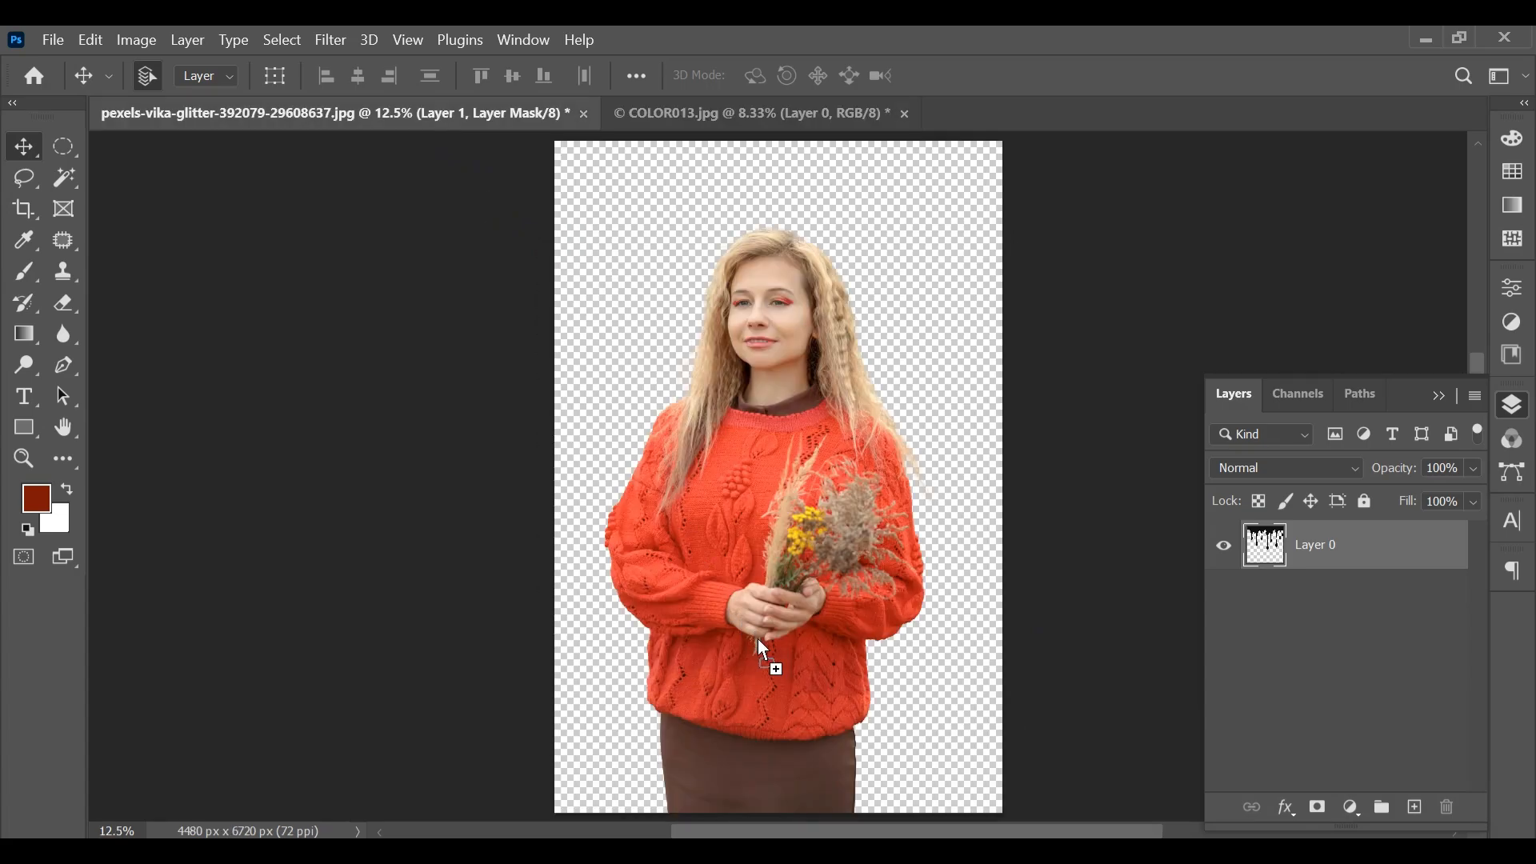
pyautogui.moveTo(757, 640); pyautogui.dragTo(760, 635)
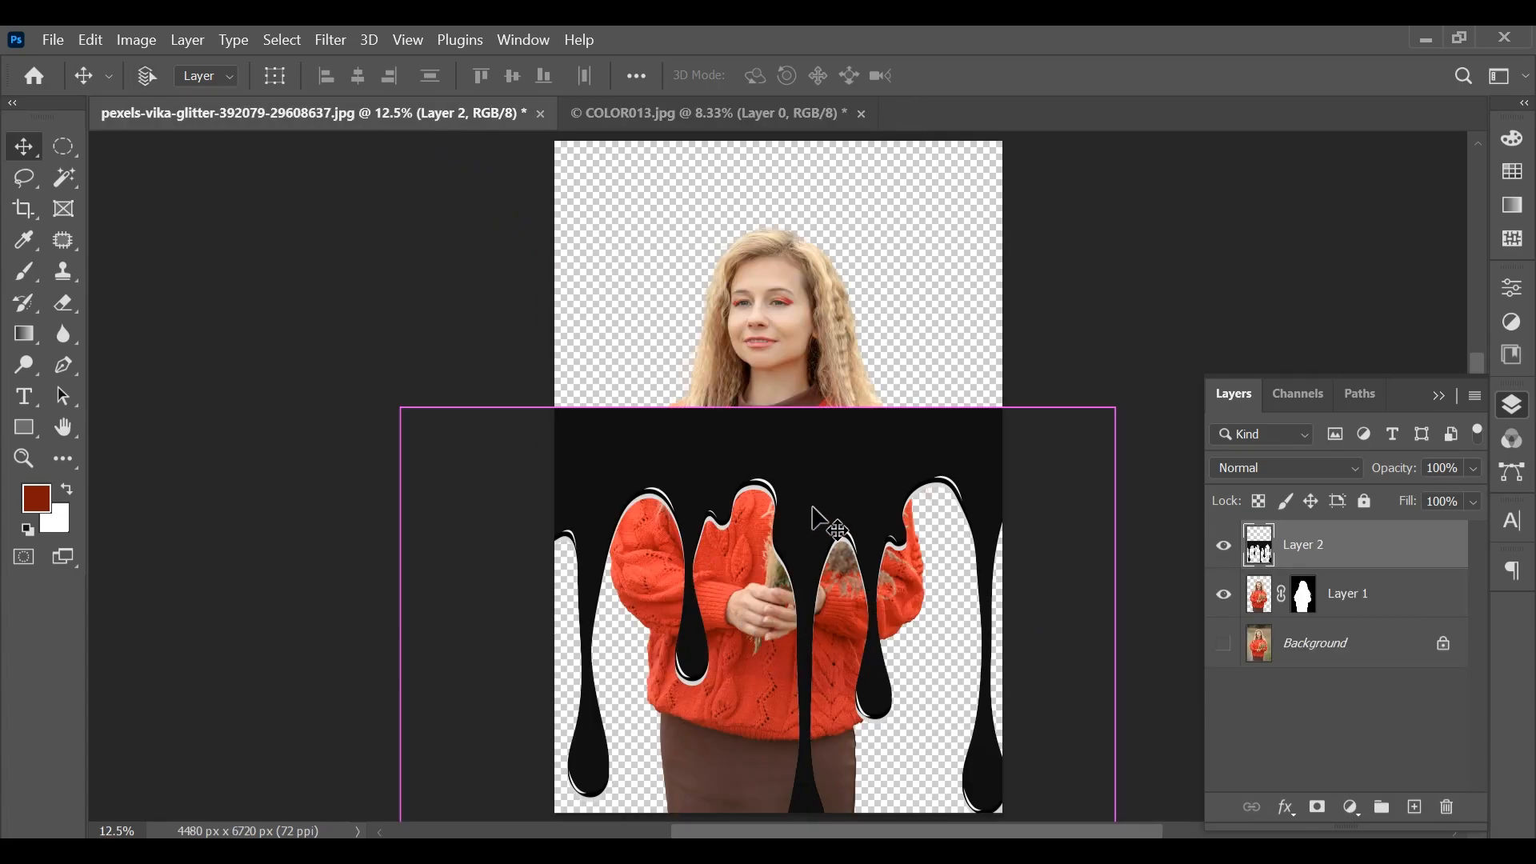
# Scale the drip layer to about 32% with Free Transform and place it over the sweater's hem and skirt
pyautogui.hotkey('ctrl', 't')
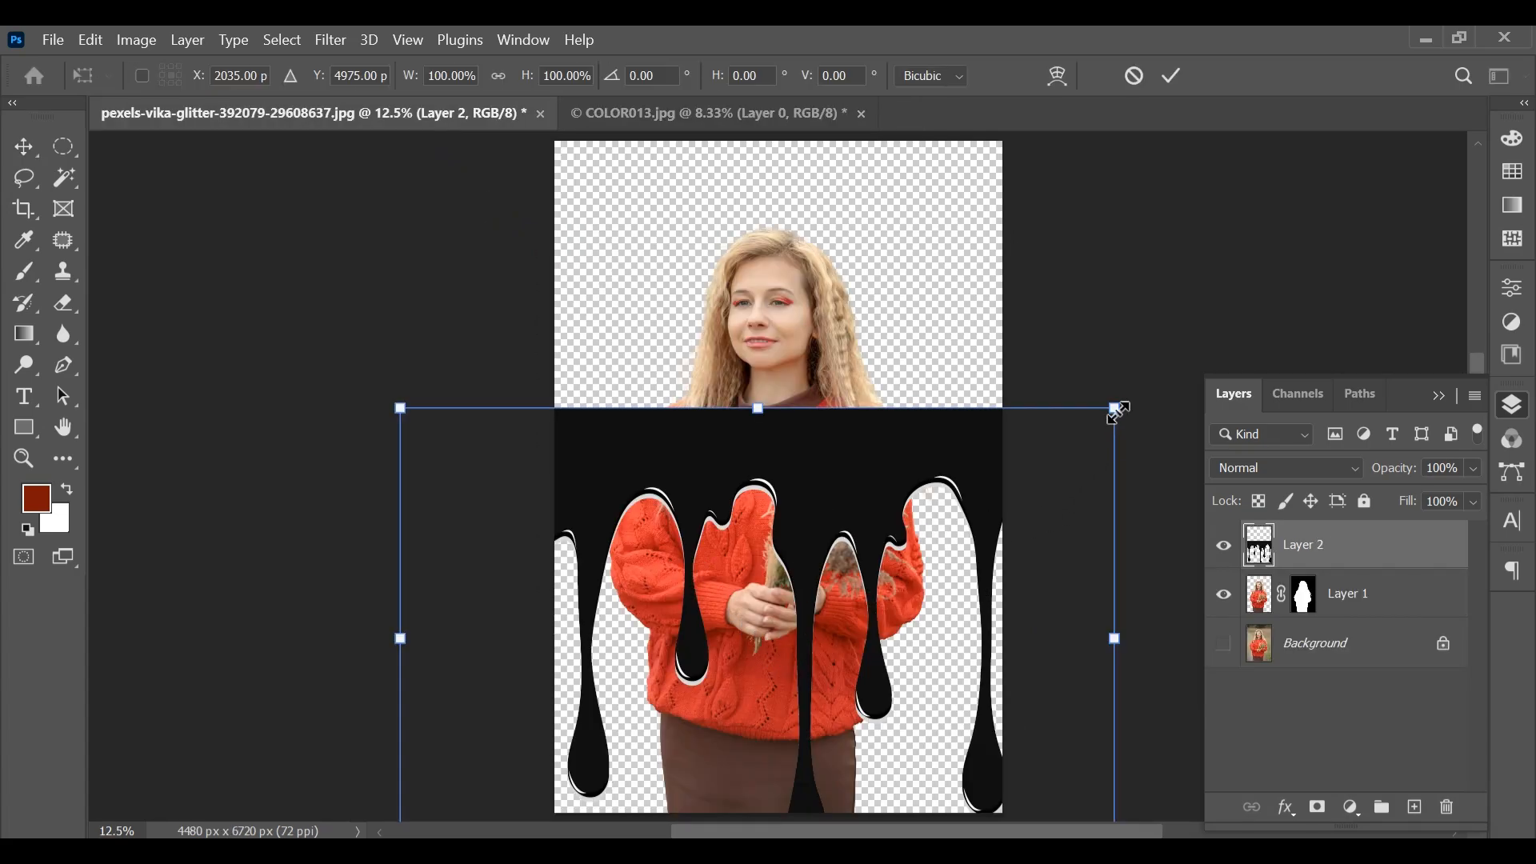
pyautogui.moveTo(1118, 410); pyautogui.dragTo(872, 565)
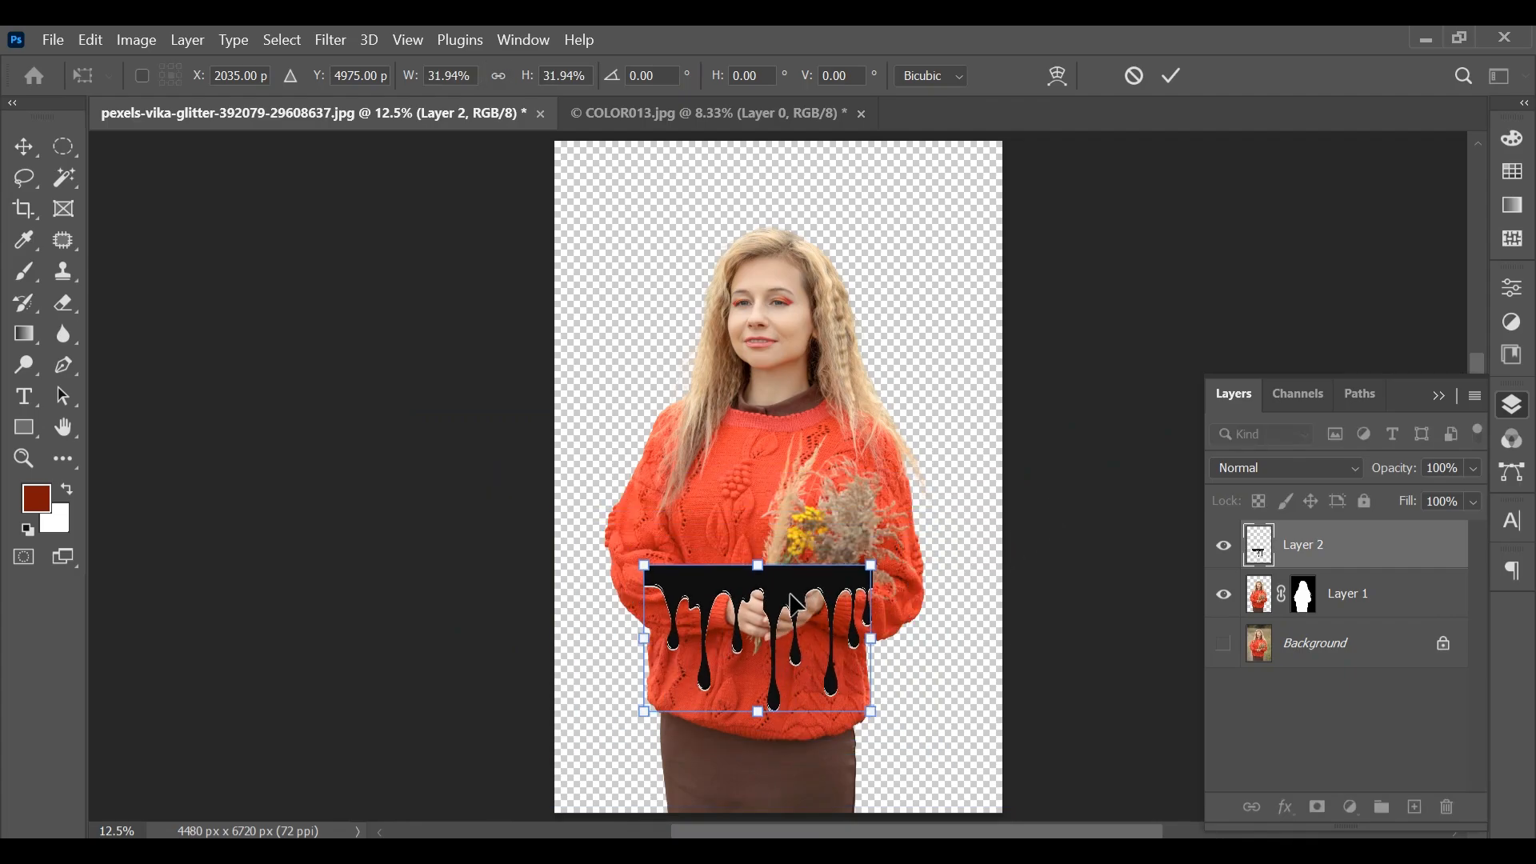
pyautogui.moveTo(797, 602); pyautogui.dragTo(798, 698)
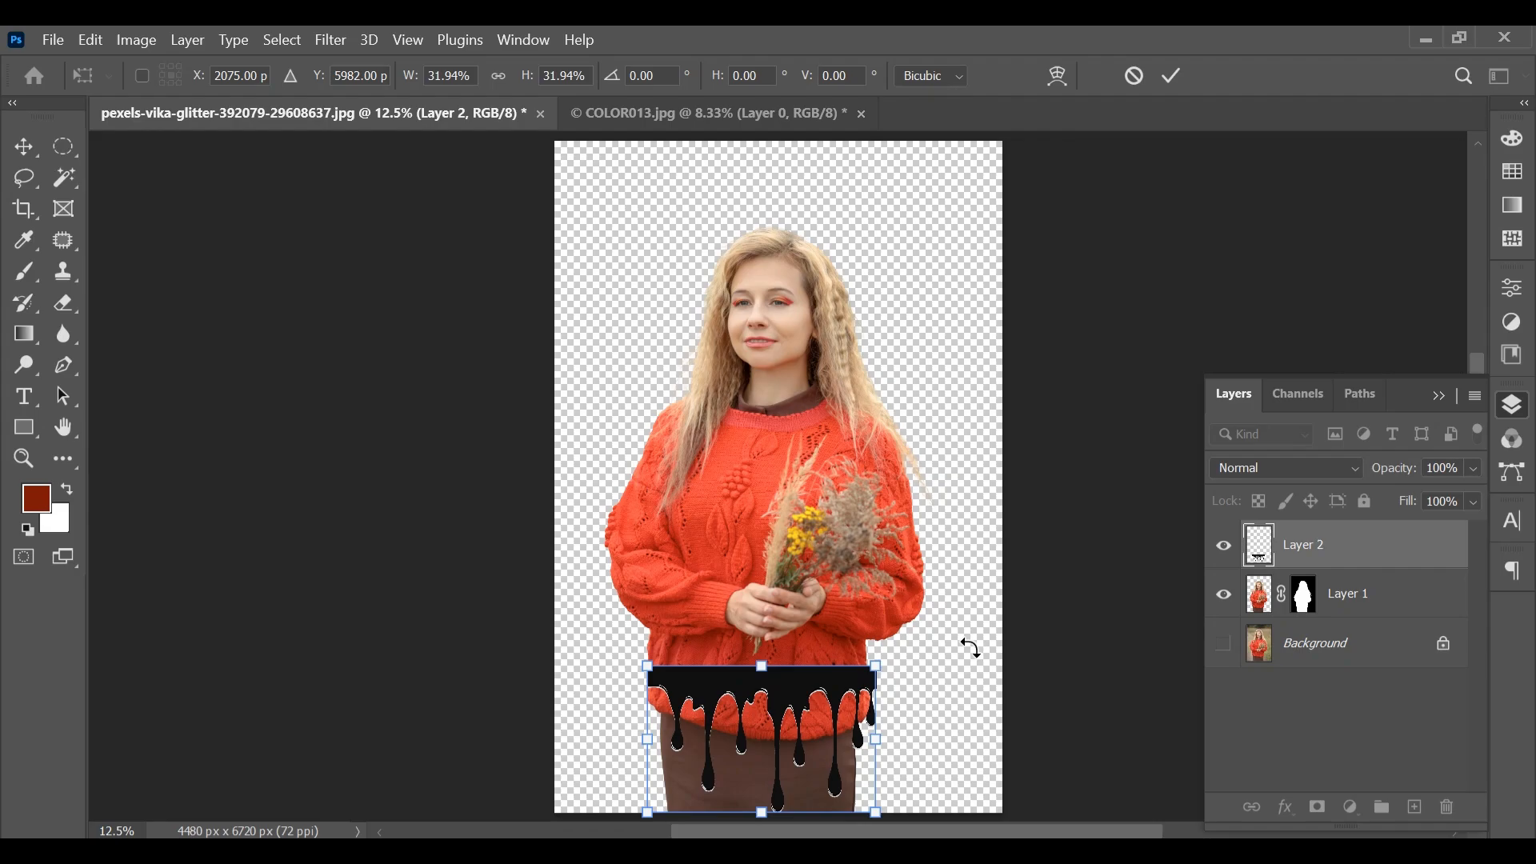
# Lower the opacity of the drip layer to 58% so it can be aligned with the sweater
pyautogui.scroll(3, 970, 648)
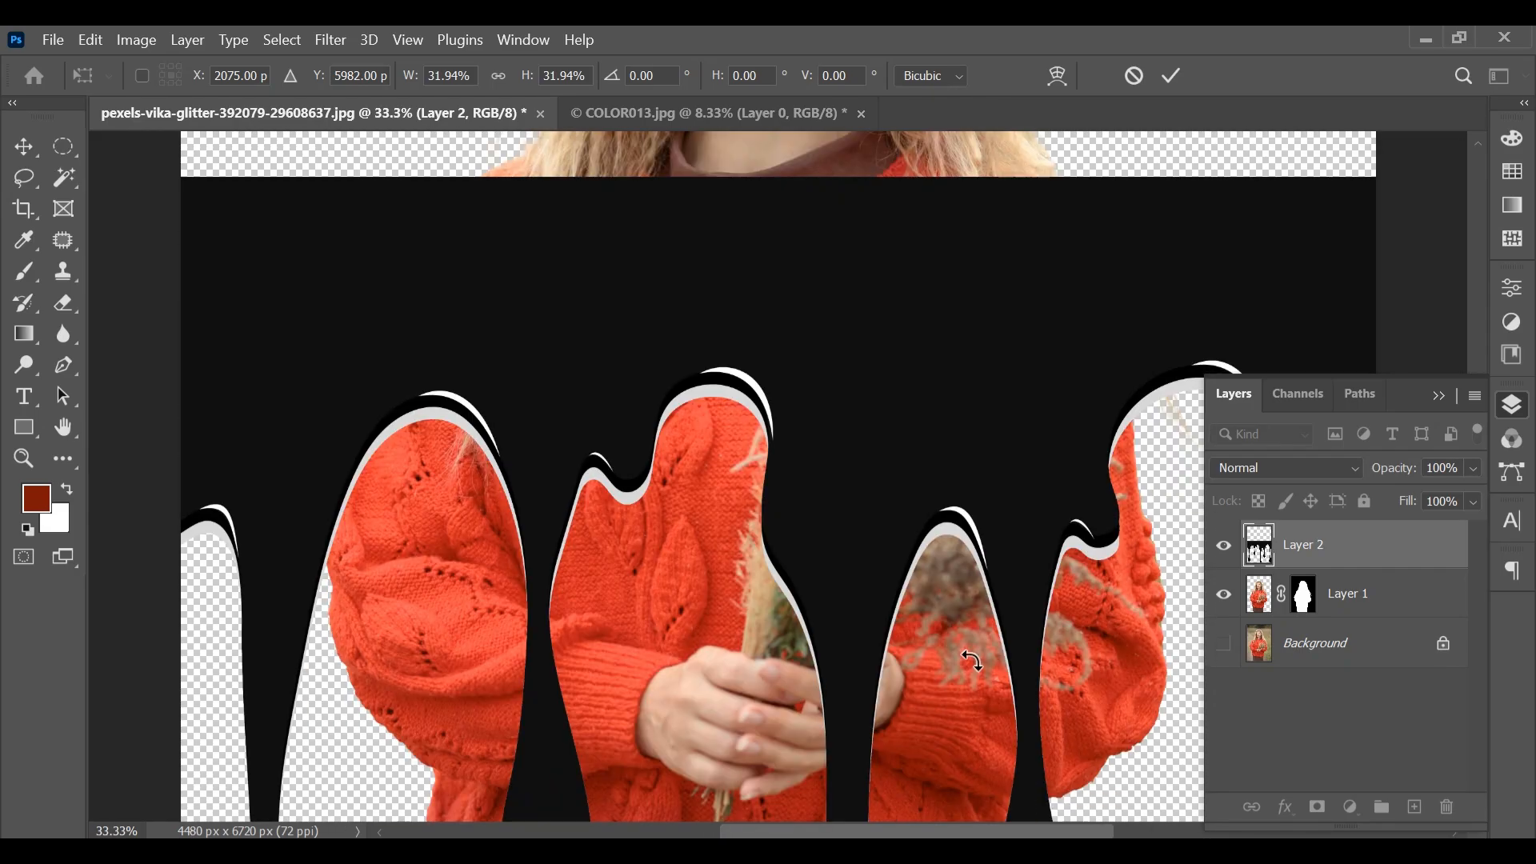
pyautogui.scroll(-8, 973, 665)
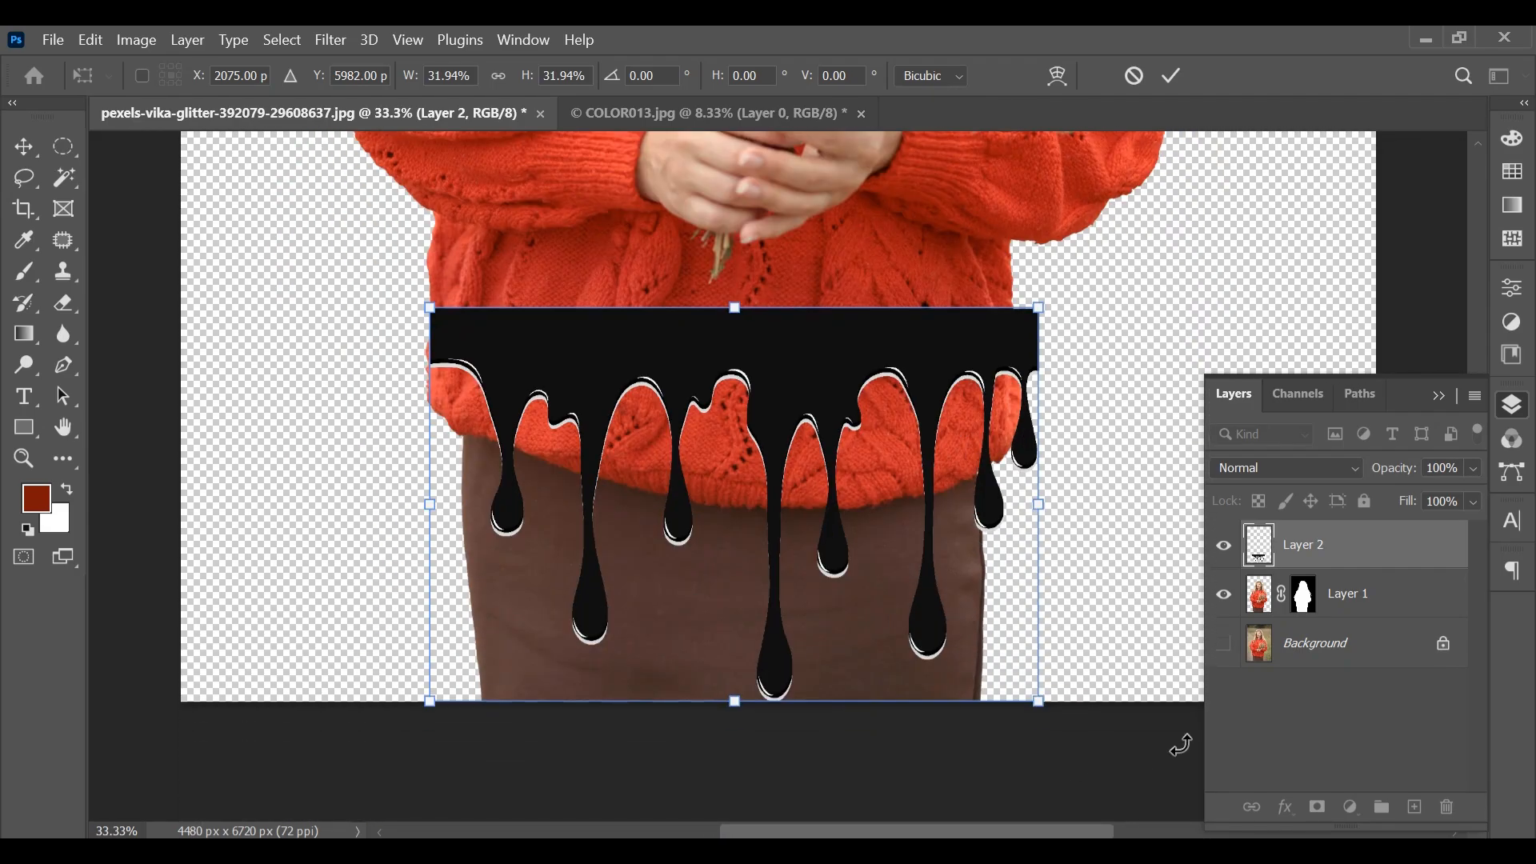
pyautogui.click(1474, 469)
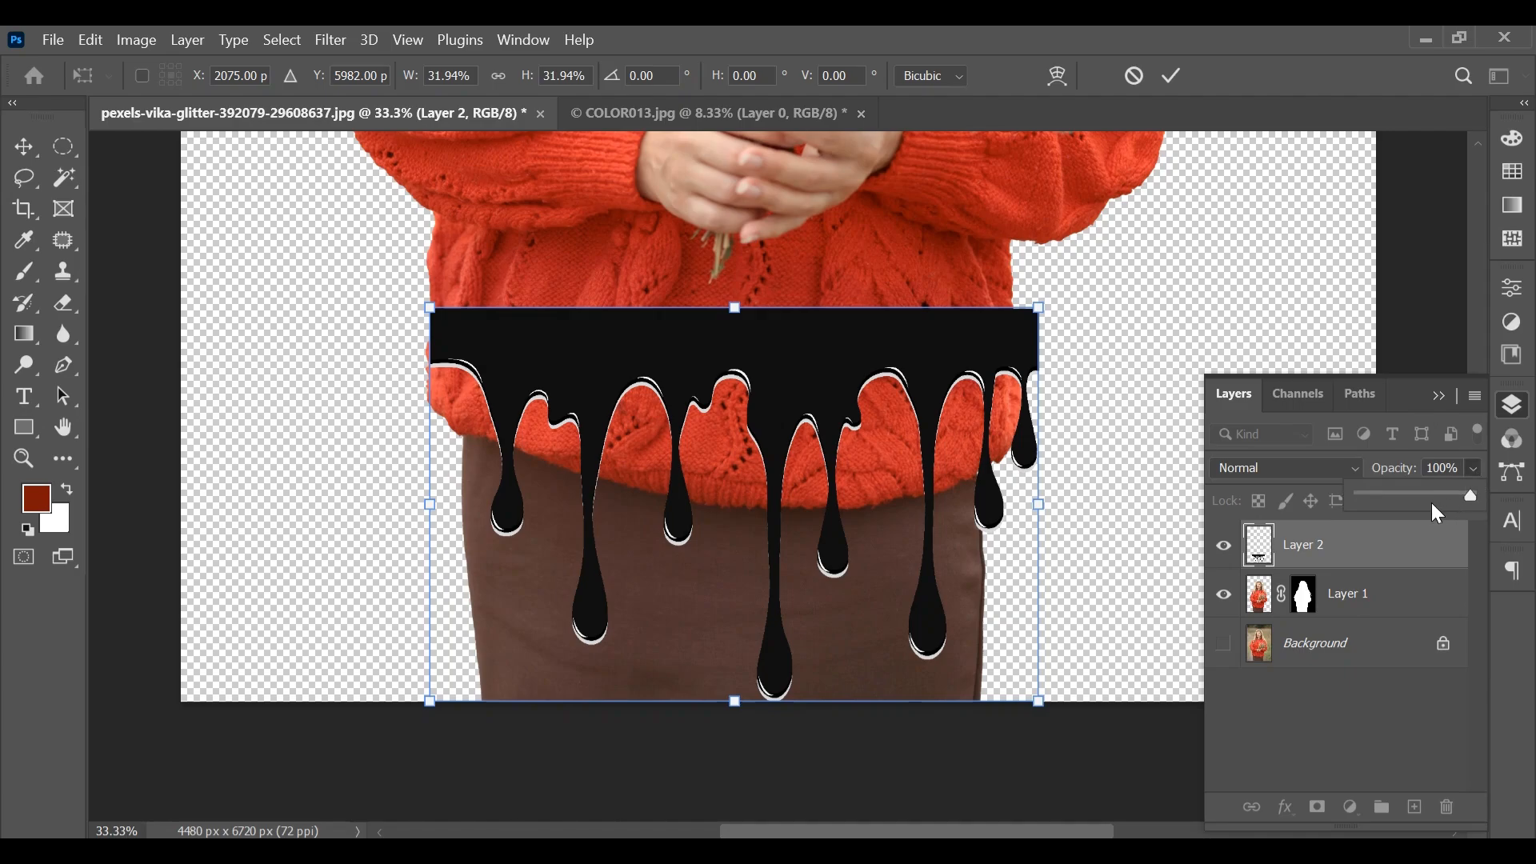
pyautogui.click(1423, 497)
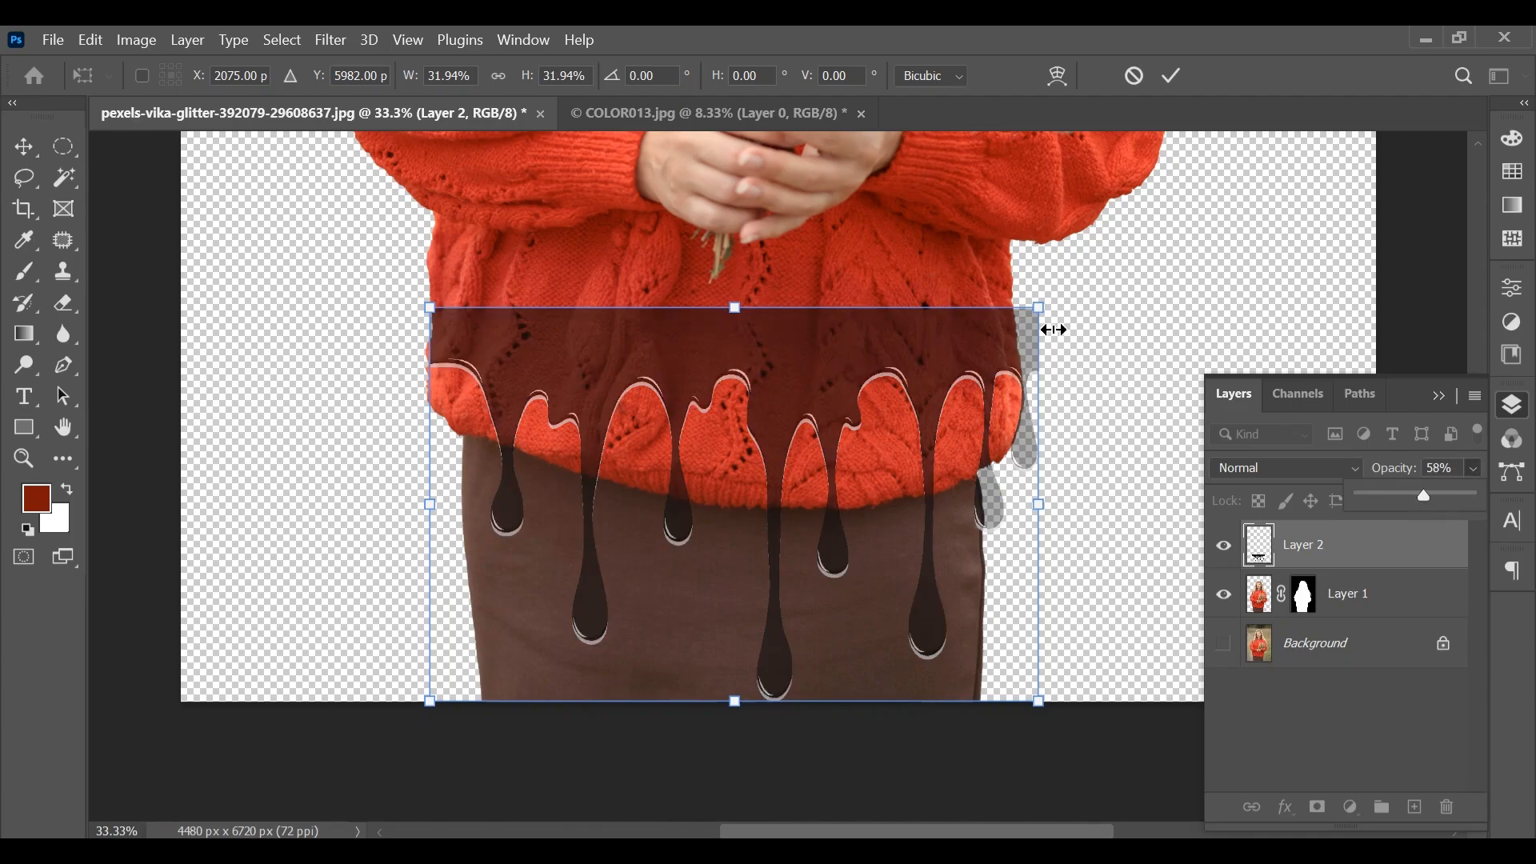
# Shrink the drip layer to about 31%, shift it up to fit the sweater's width, and apply the transform
pyautogui.moveTo(1044, 312); pyautogui.dragTo(1023, 327)
pyautogui.moveTo(726, 360); pyautogui.dragTo(718, 316)
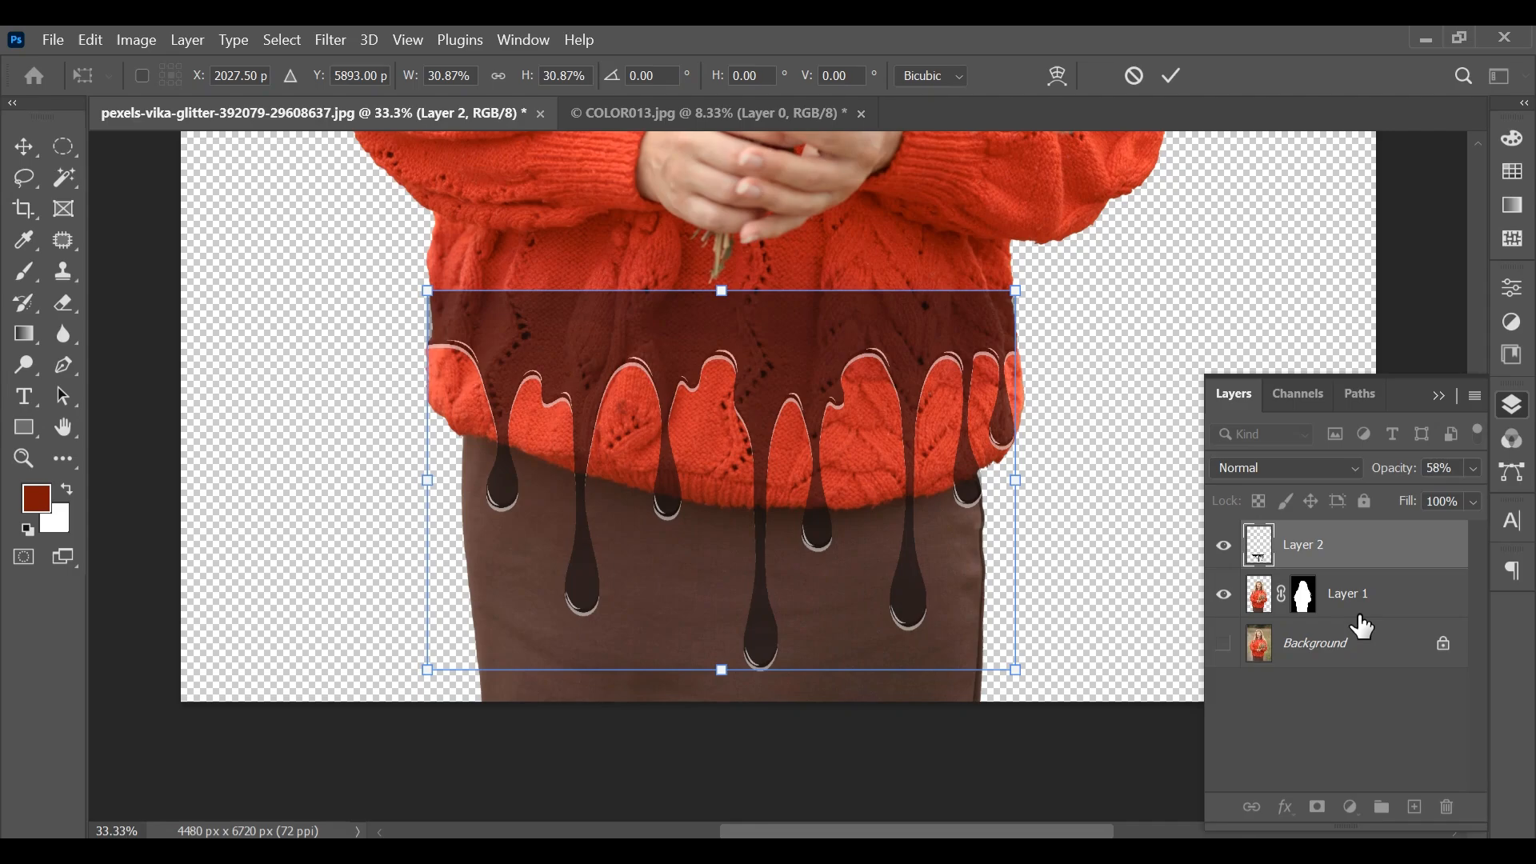
pyautogui.click(1339, 564)
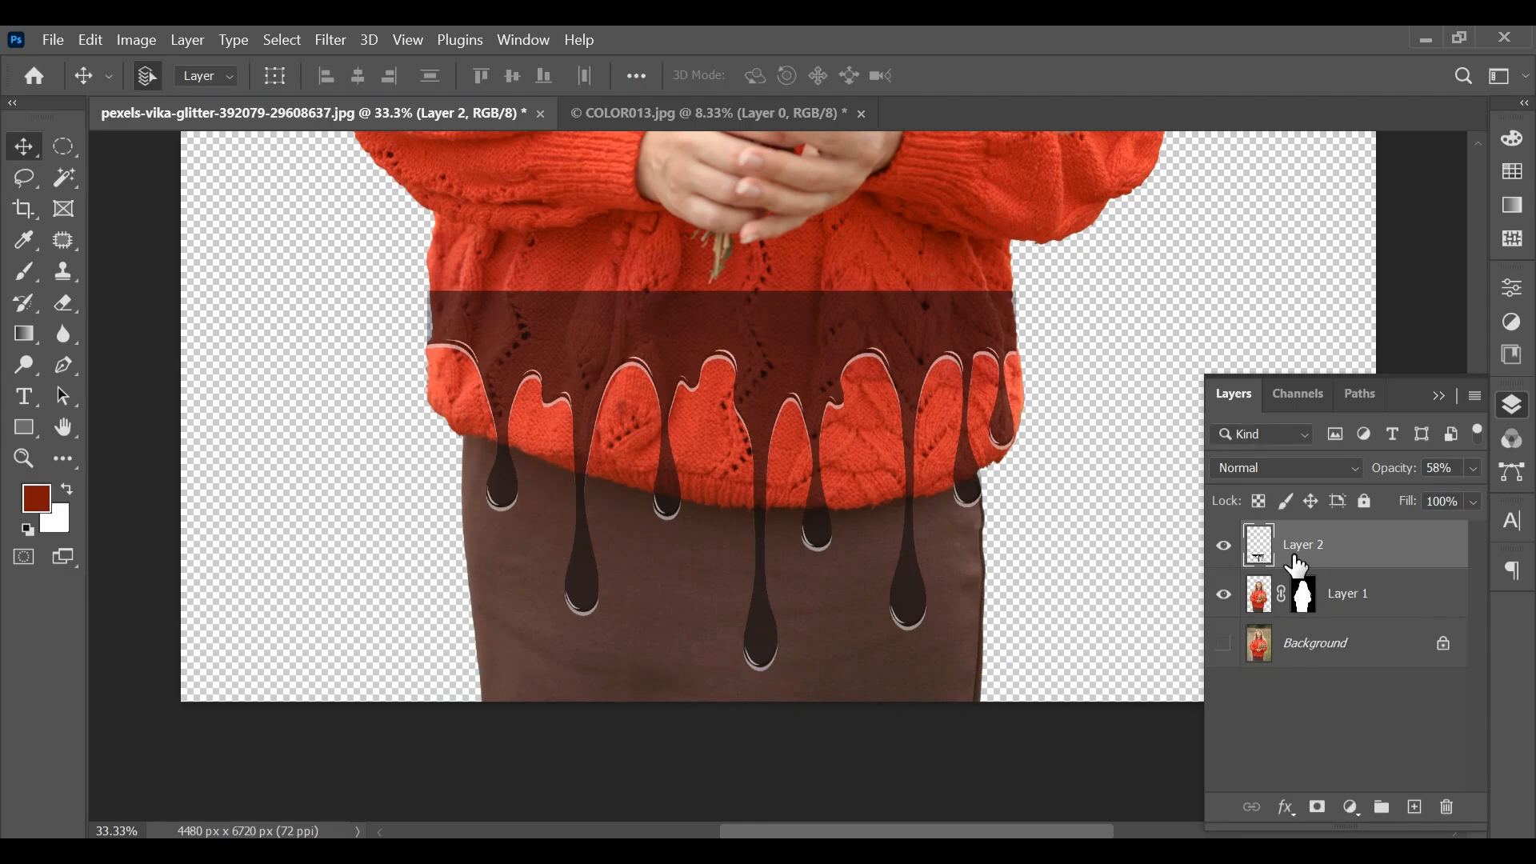
# Load the outline of the drip artwork on Layer 2 as a selection
pyautogui.moveTo(1263, 554); pyautogui.dragTo(1265, 561)
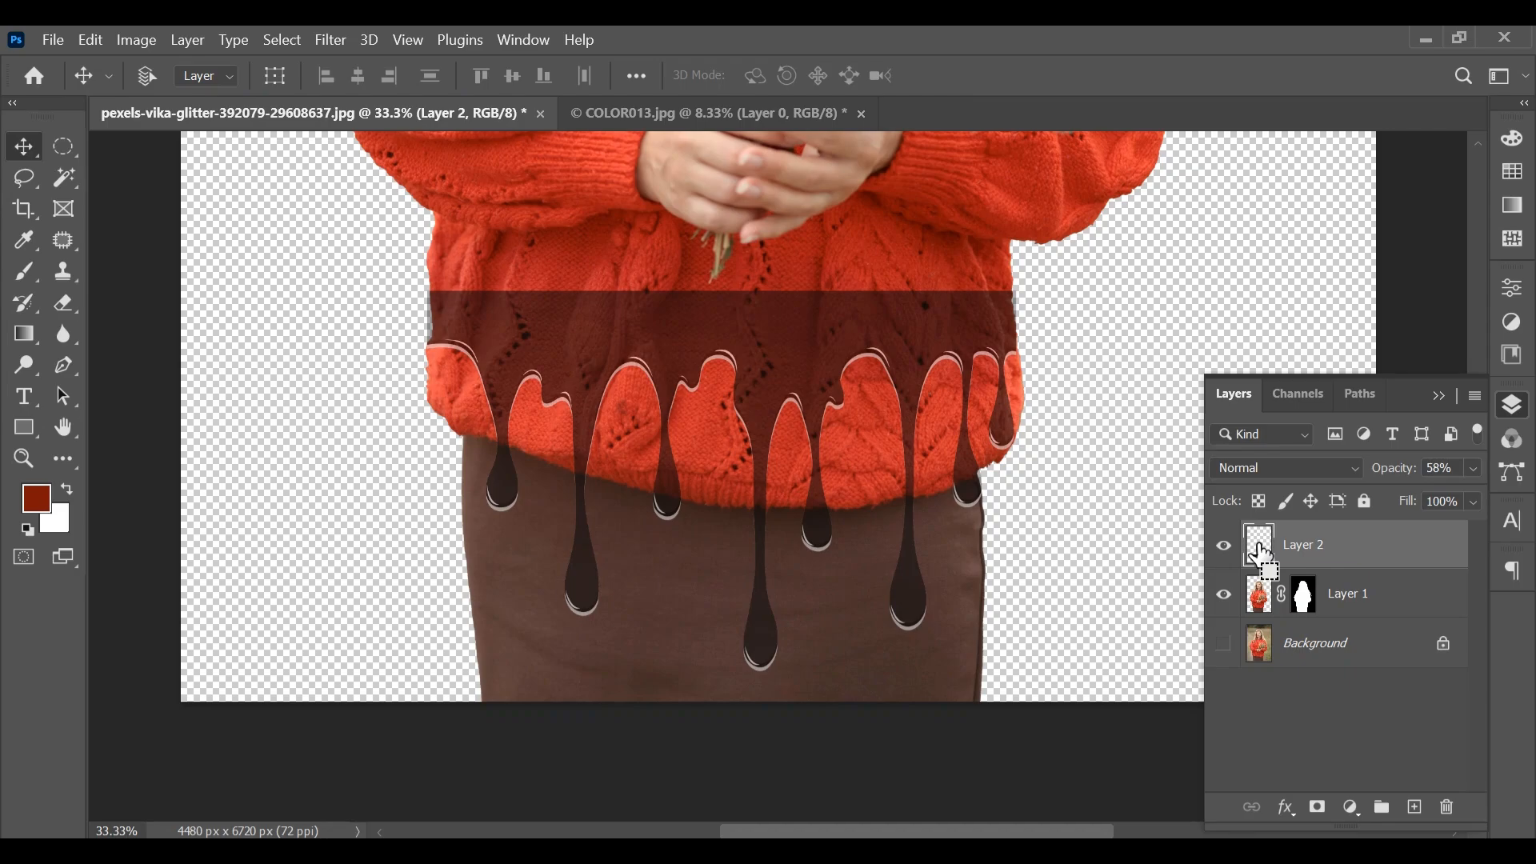
pyautogui.keyDown('ctrl'); pyautogui.click(1263, 554); pyautogui.keyUp('ctrl')
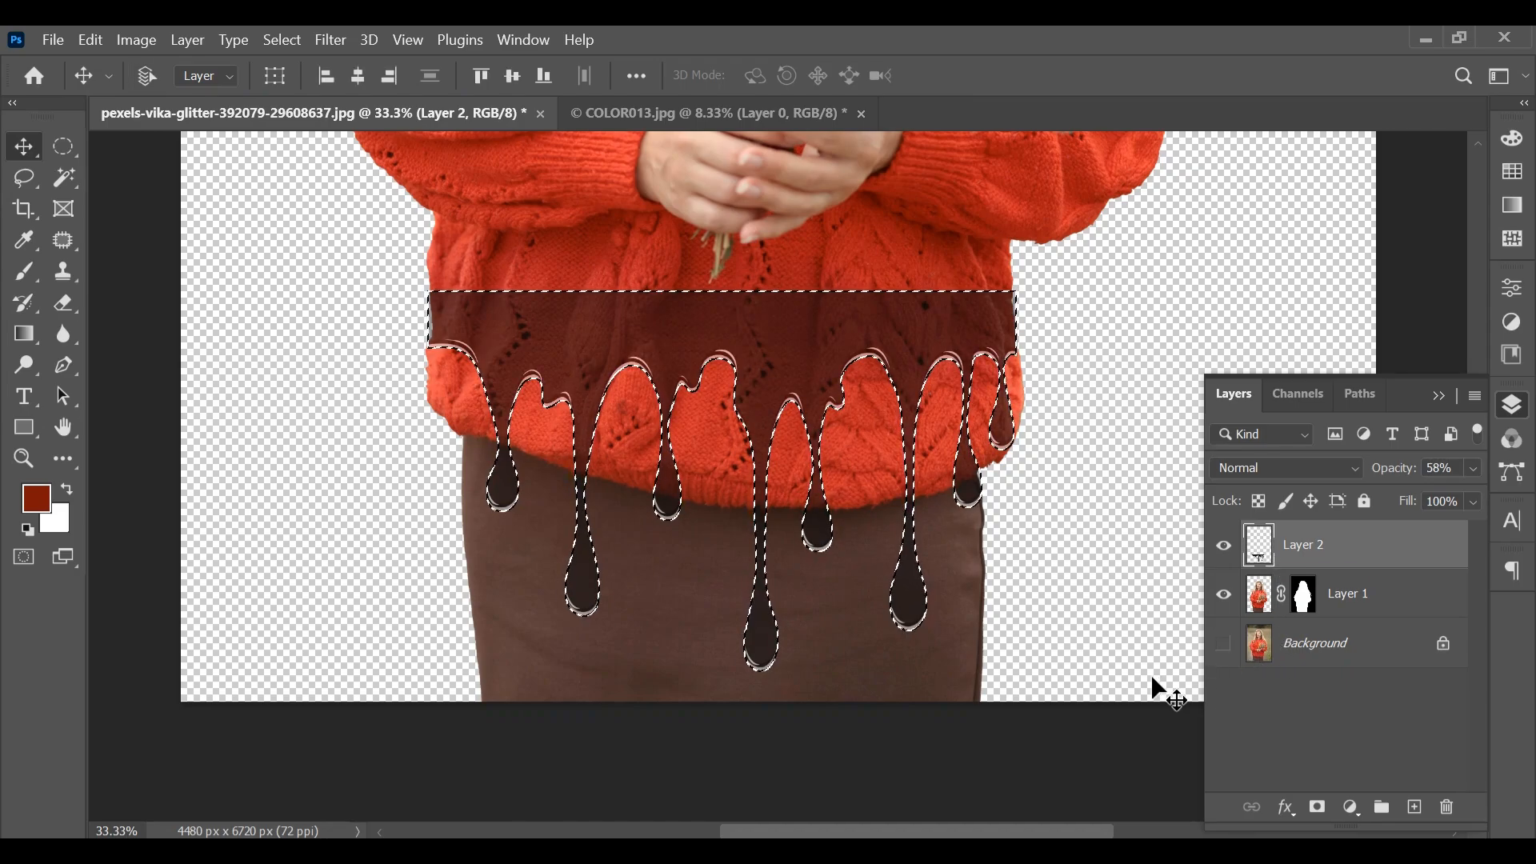
pyautogui.hotkey('ctrl', '0')
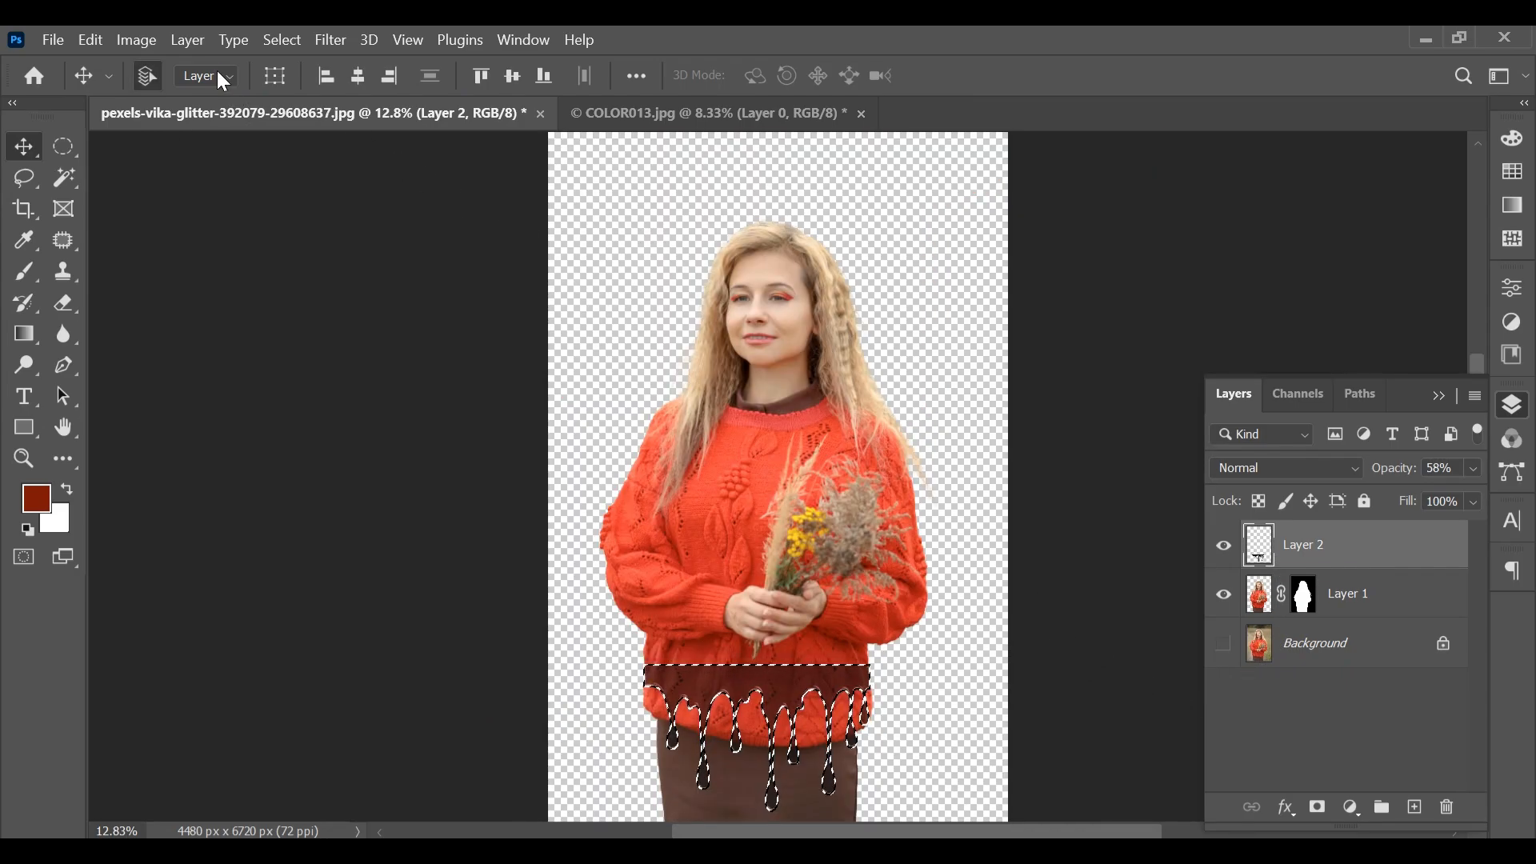
# Make the mask of Layer 1 active and invert the drip-shaped selection
pyautogui.click(1304, 597)
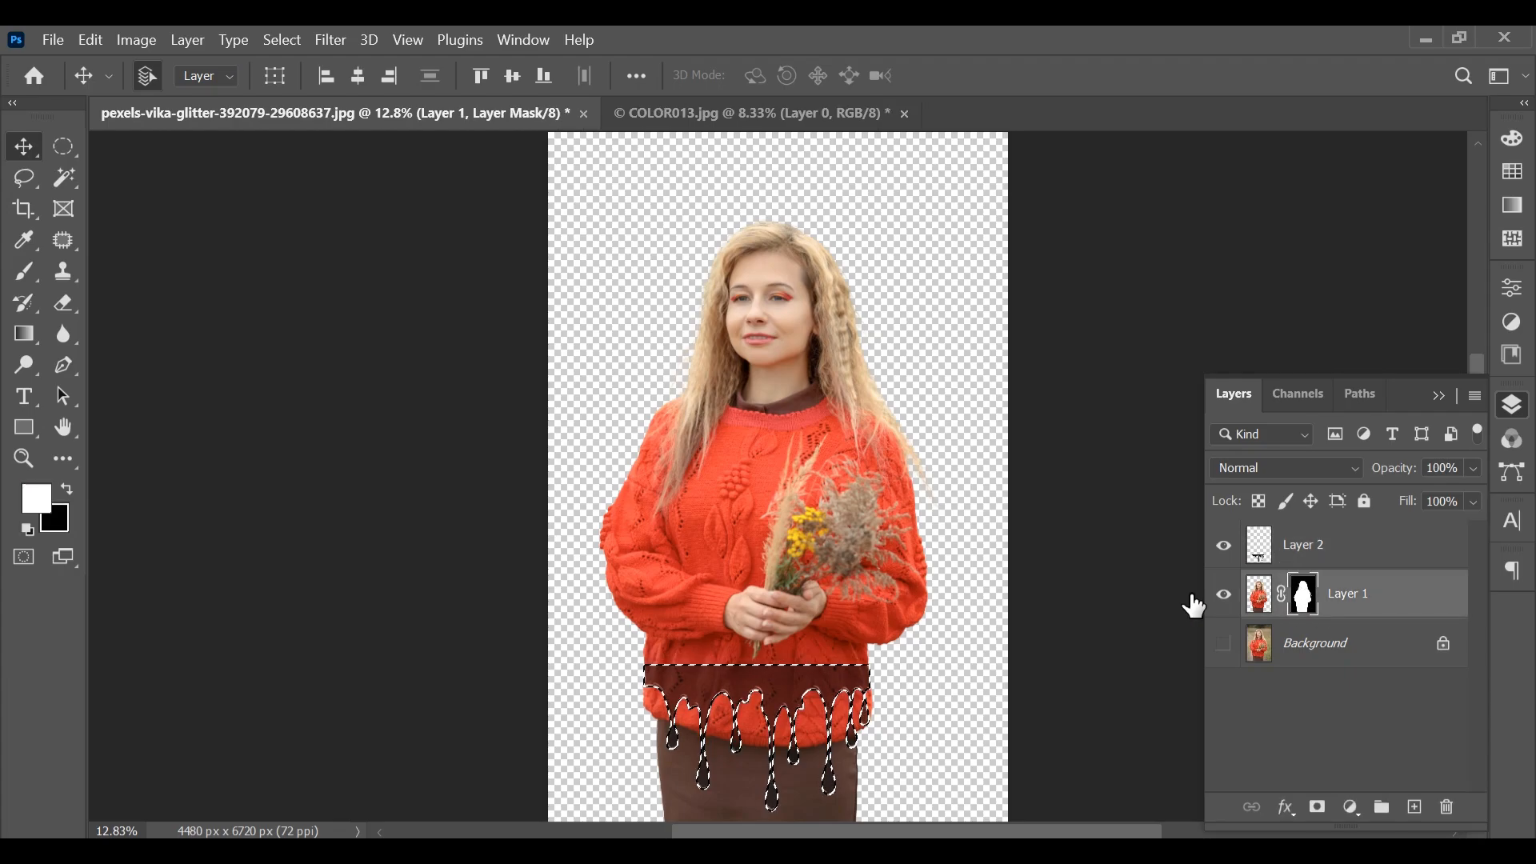
pyautogui.click(189, 42)
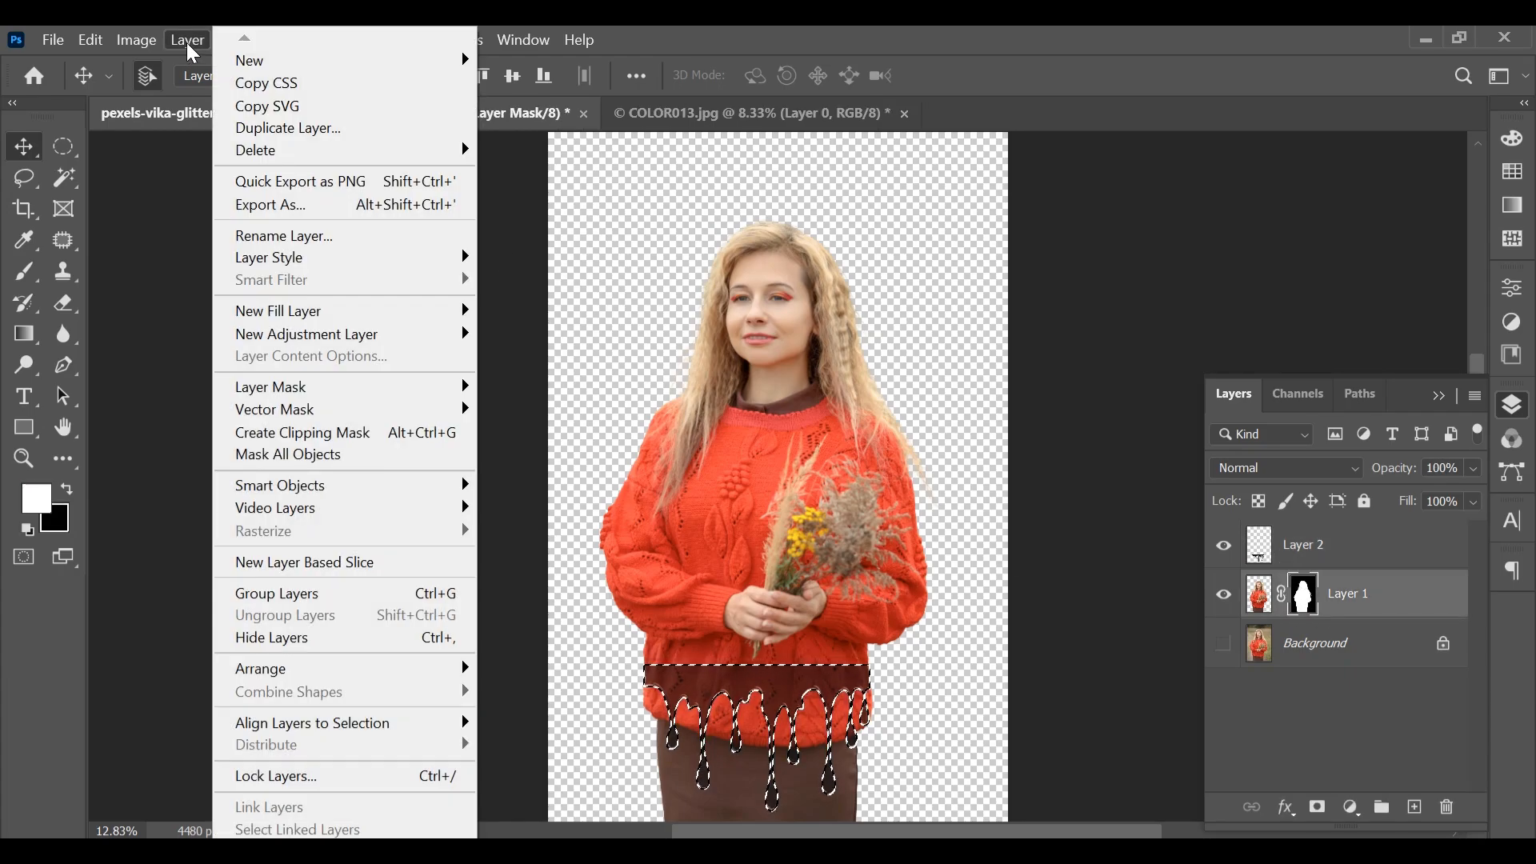
pyautogui.click(188, 42)
pyautogui.click(287, 38)
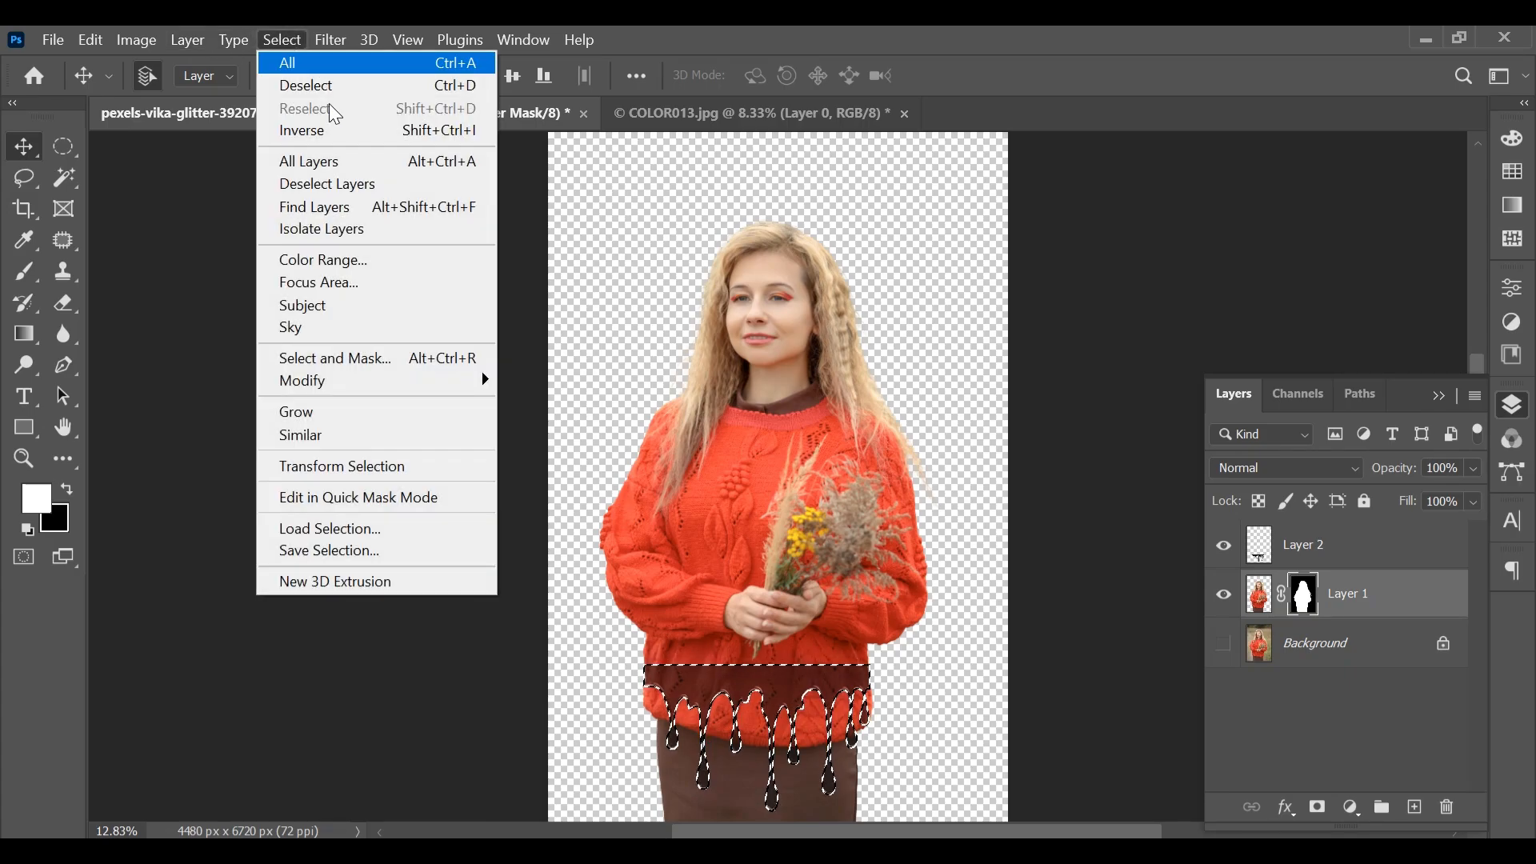
pyautogui.click(331, 128)
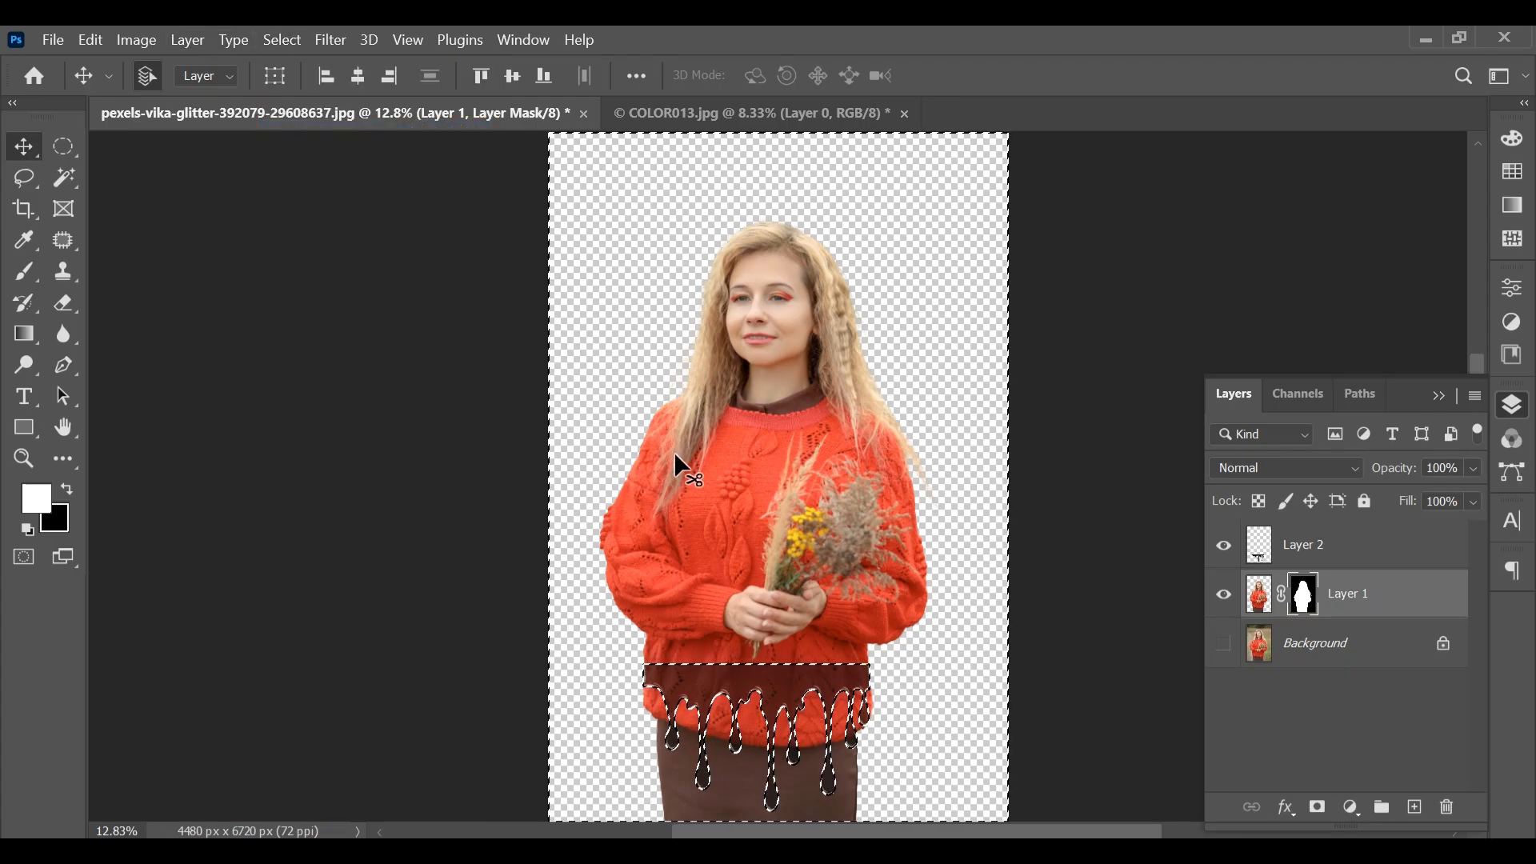
# Erase the sweater hem and skirt outside the drip shape on Layer 1's mask with the Eraser tool
pyautogui.click(62, 303)
pyautogui.scroll(-2, 933, 552)
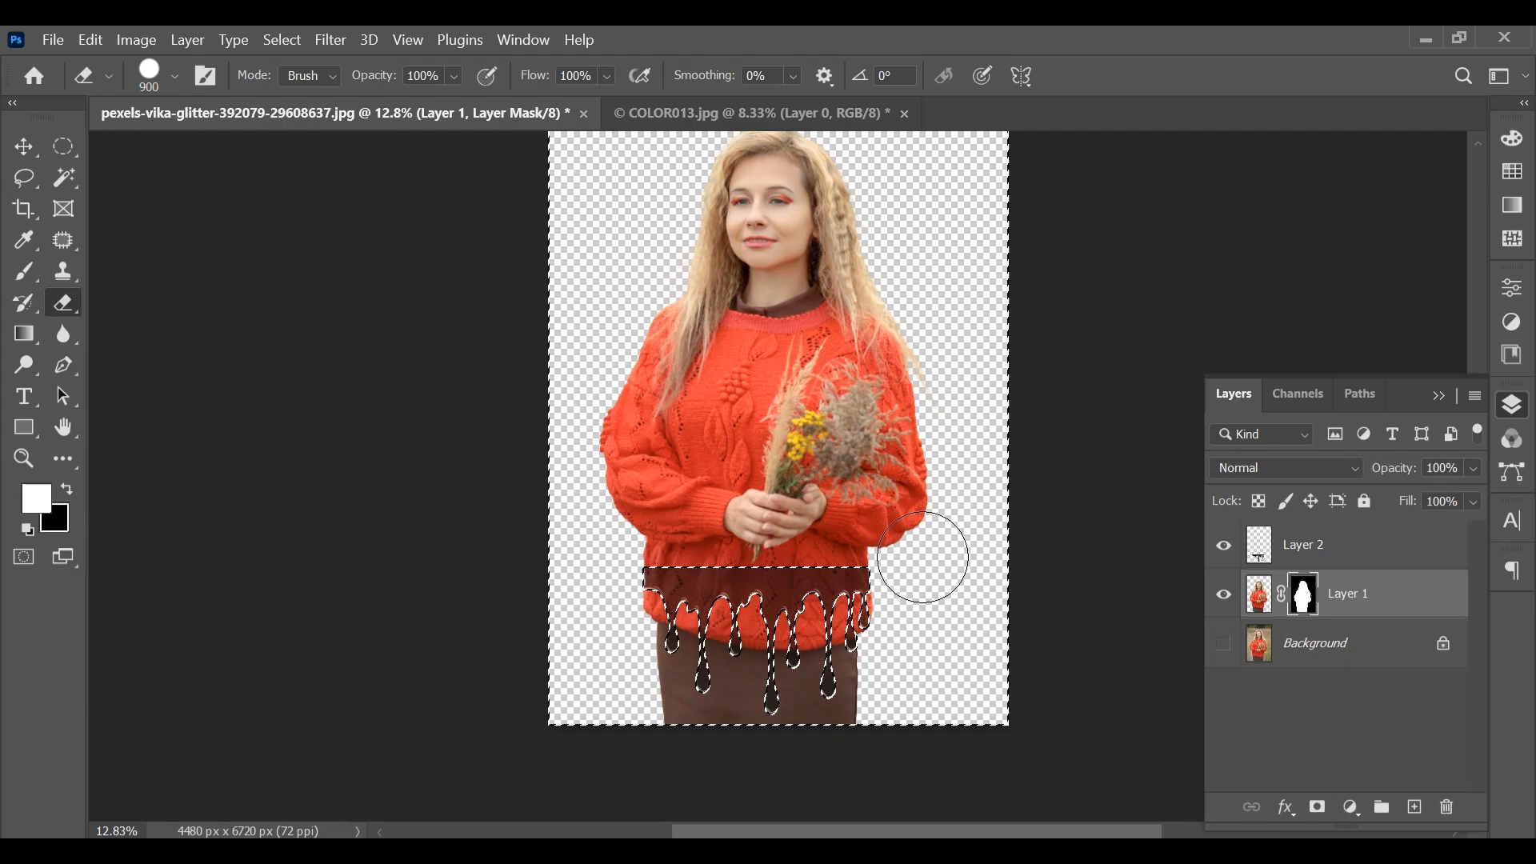
pyautogui.moveTo(630, 624)
pyautogui.mouseDown()
pyautogui.moveTo(857, 617)
pyautogui.moveTo(800, 601)
pyautogui.moveTo(696, 610)
pyautogui.moveTo(656, 593)
pyautogui.mouseUp()
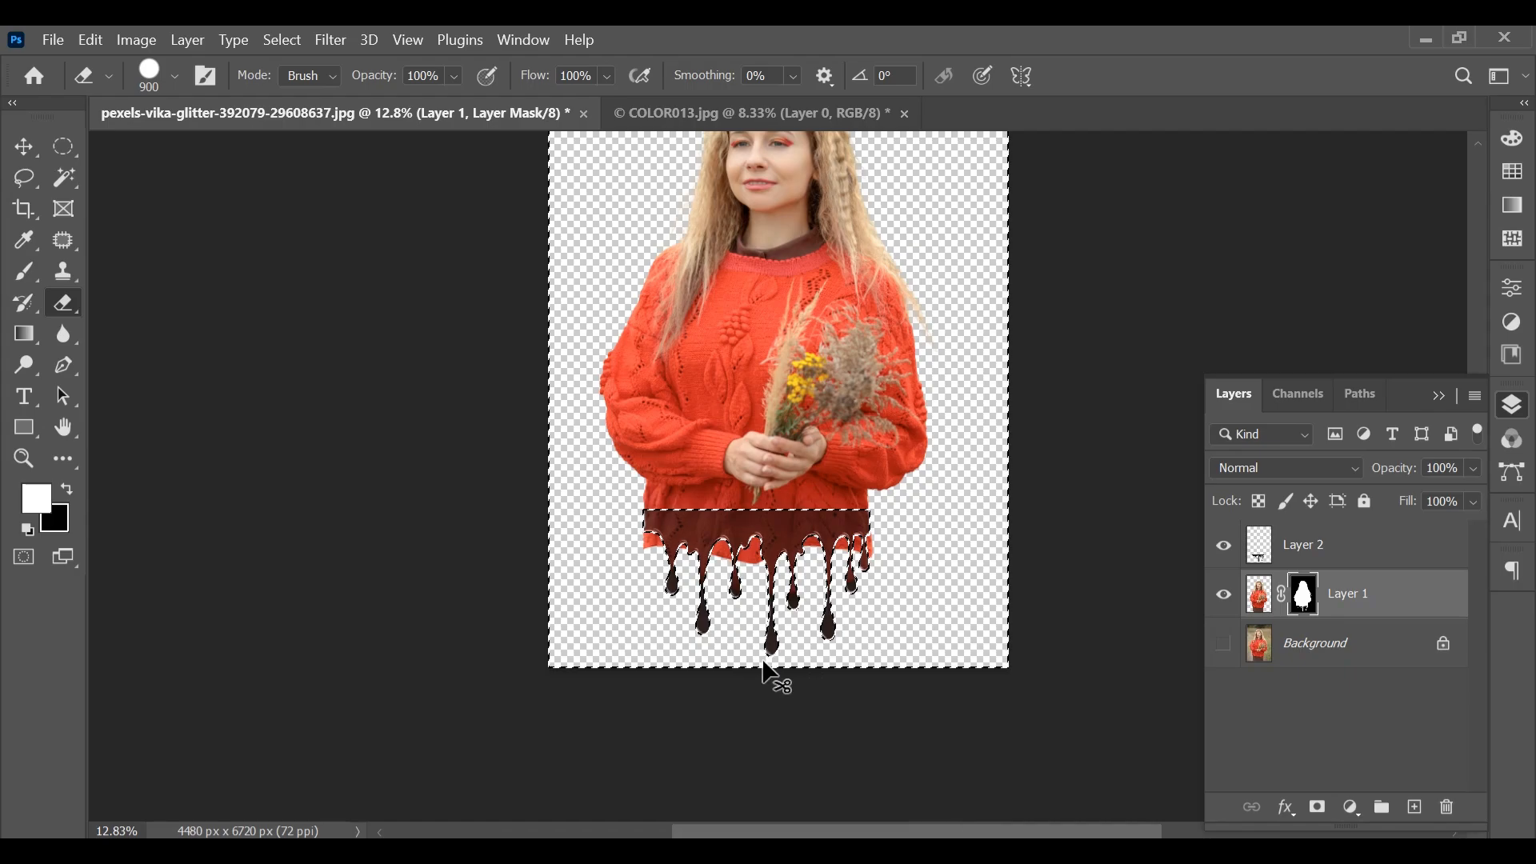
pyautogui.scroll(2, 772, 676)
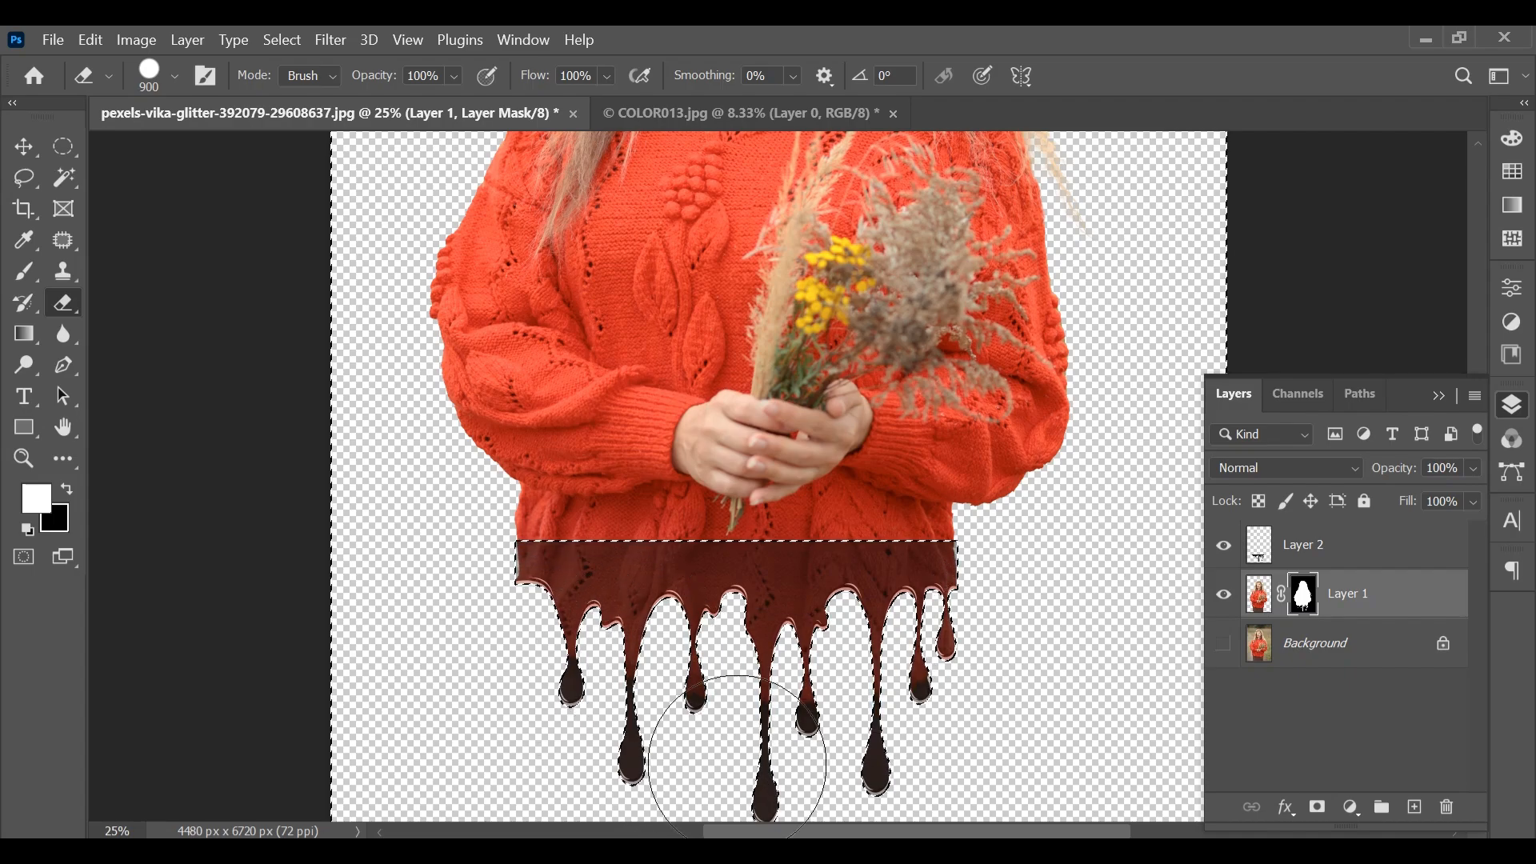
pyautogui.scroll(1, 1333, 653)
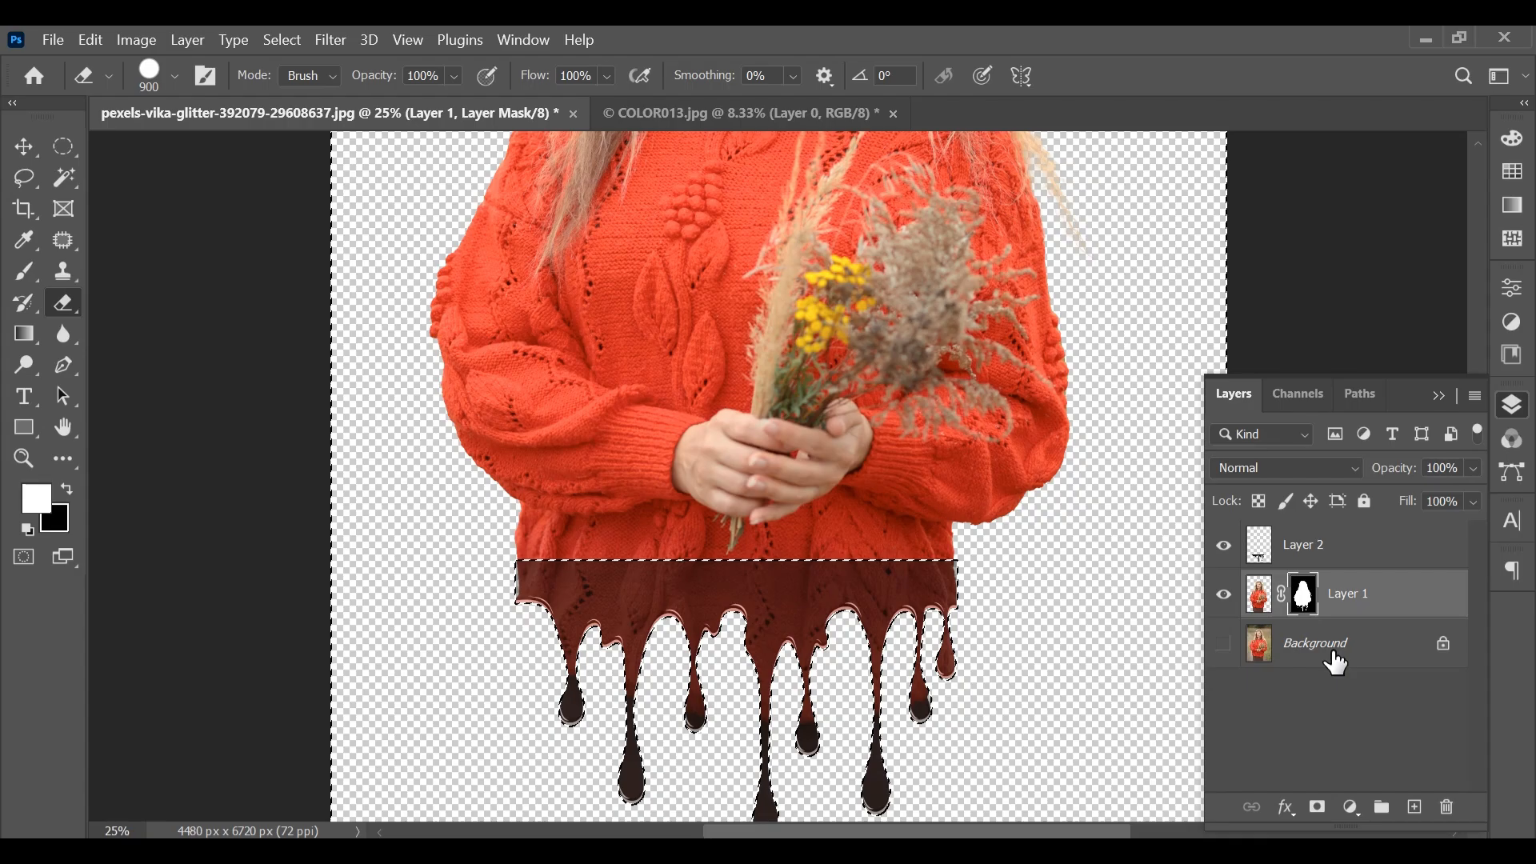
pyautogui.scroll(-2, 1334, 652)
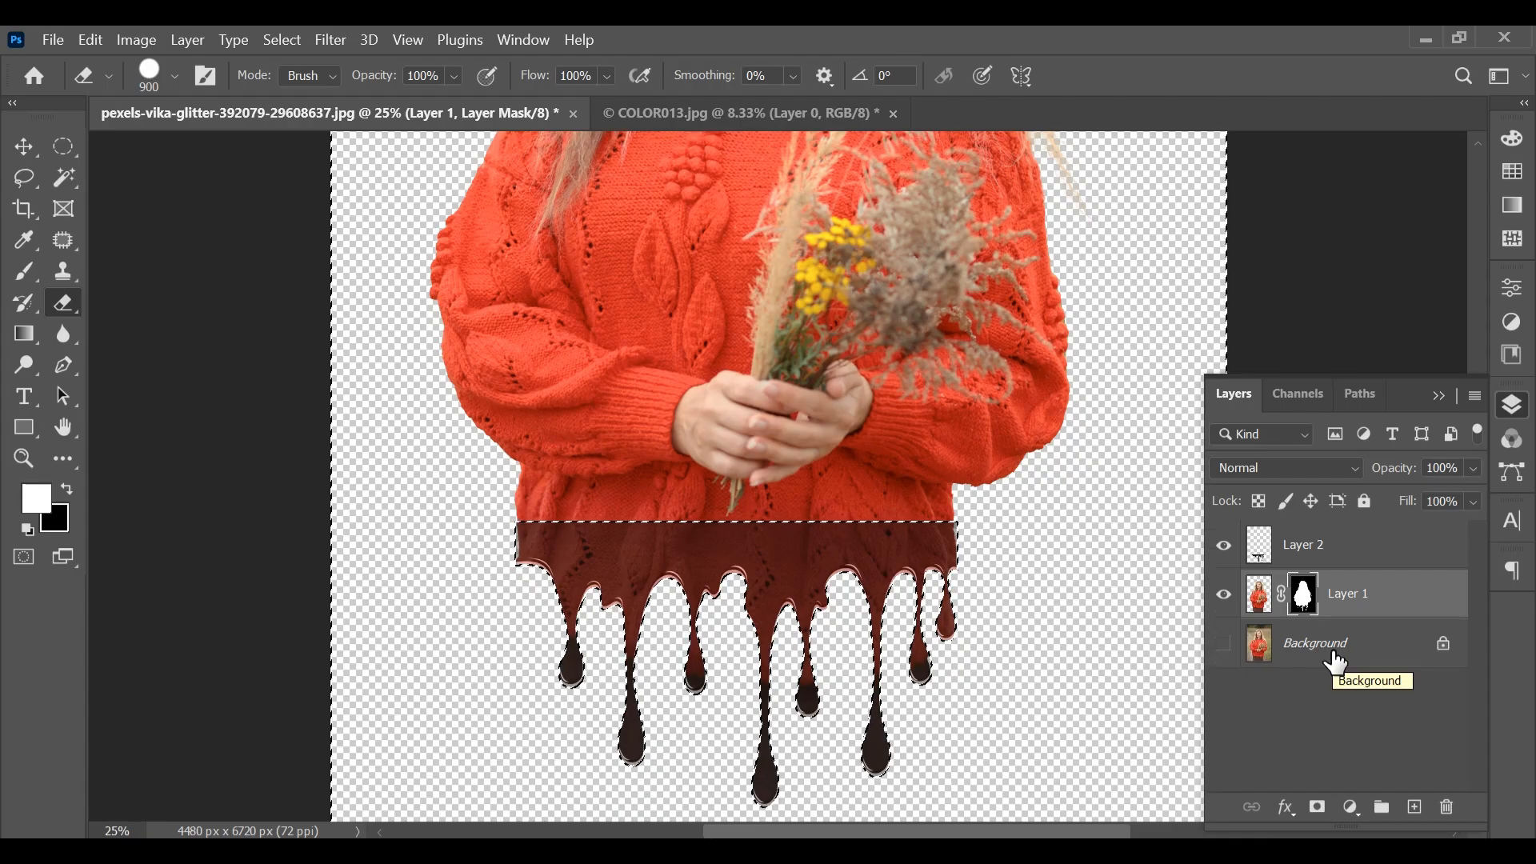
# Hide the drip artwork on Layer 2 and clear the selection
pyautogui.click(1225, 549)
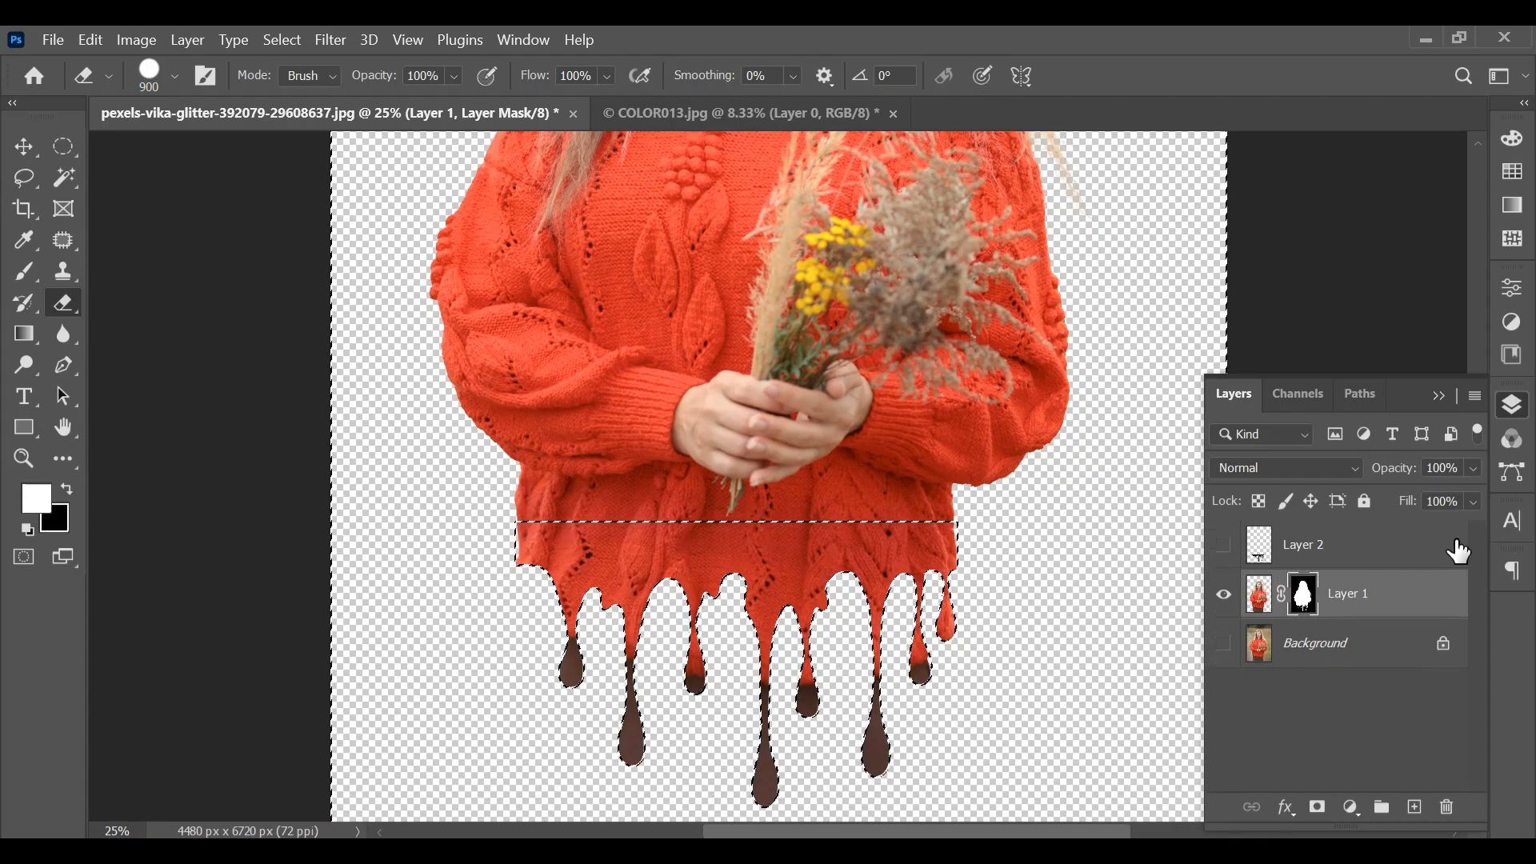
pyautogui.hotkey('ctrl', 'd')
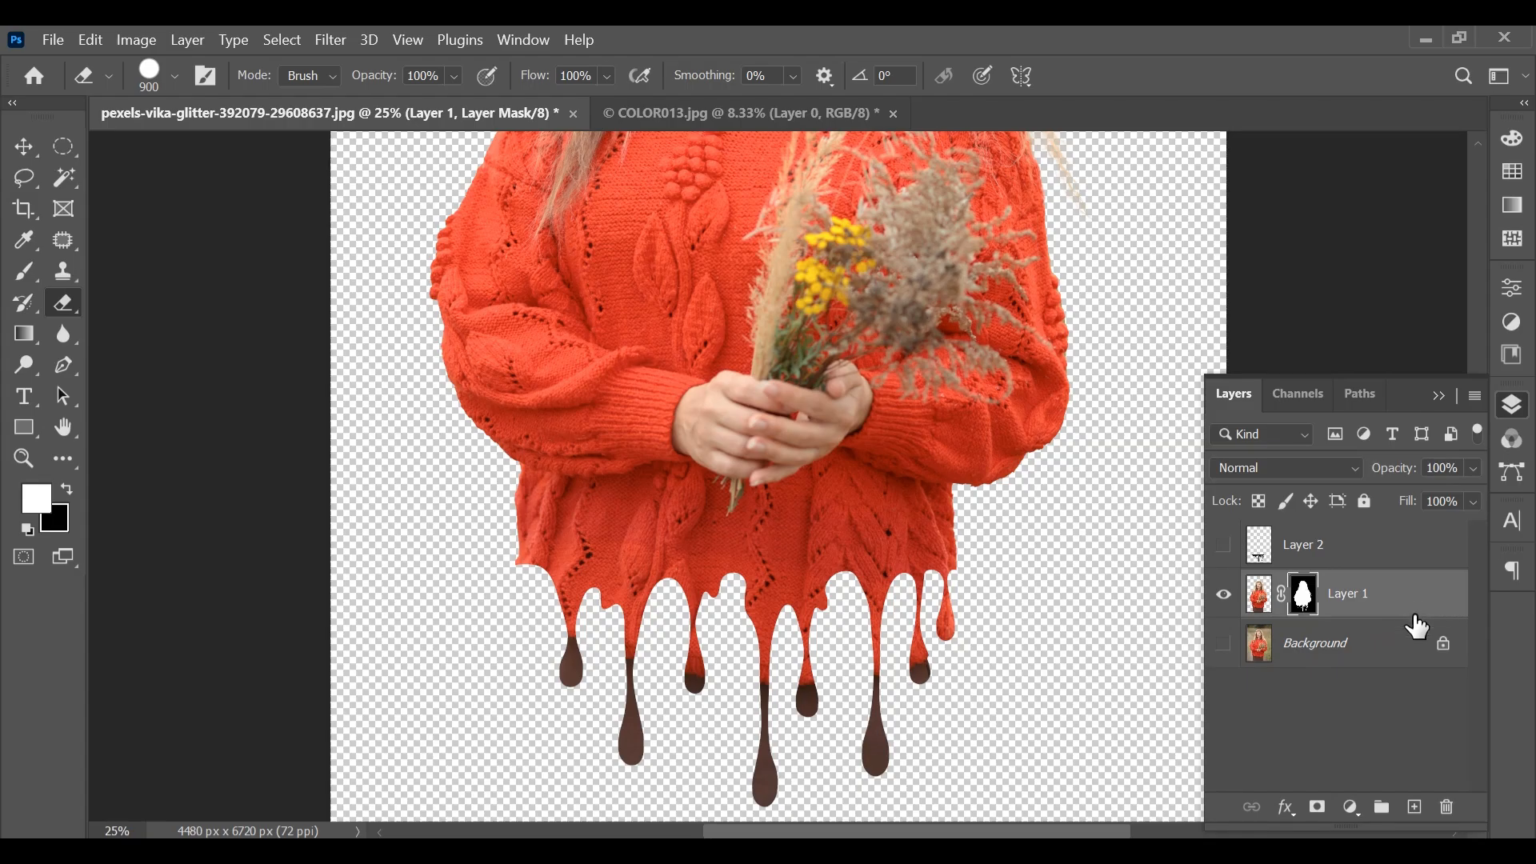
pyautogui.scroll(1, 1429, 645)
pyautogui.hotkey('ctrl', '-')
pyautogui.hotkey('ctrl', '-')
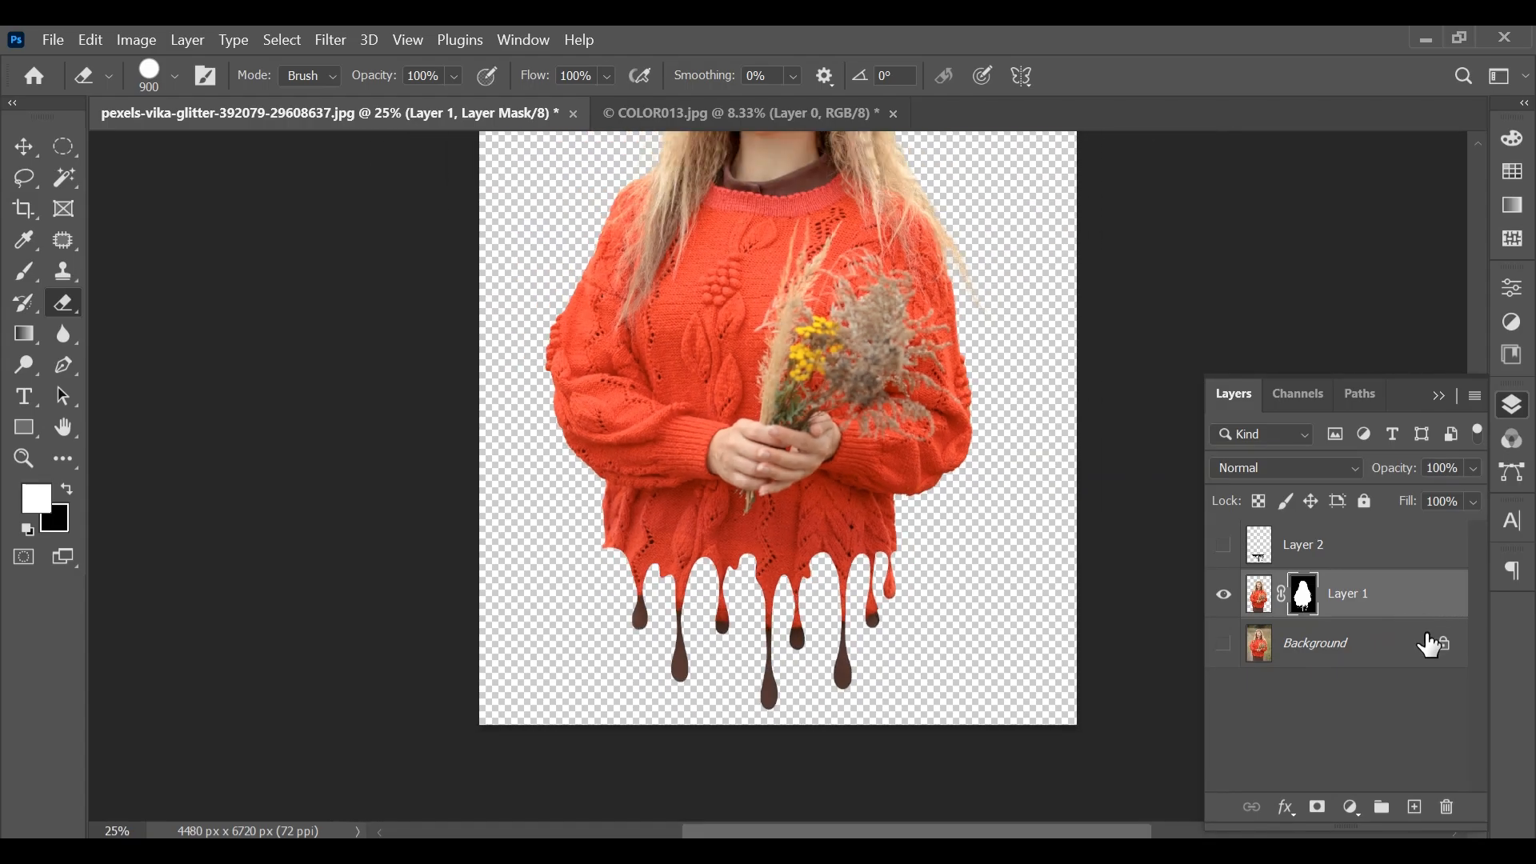
pyautogui.scroll(5, 1278, 672)
pyautogui.scroll(2, 1279, 672)
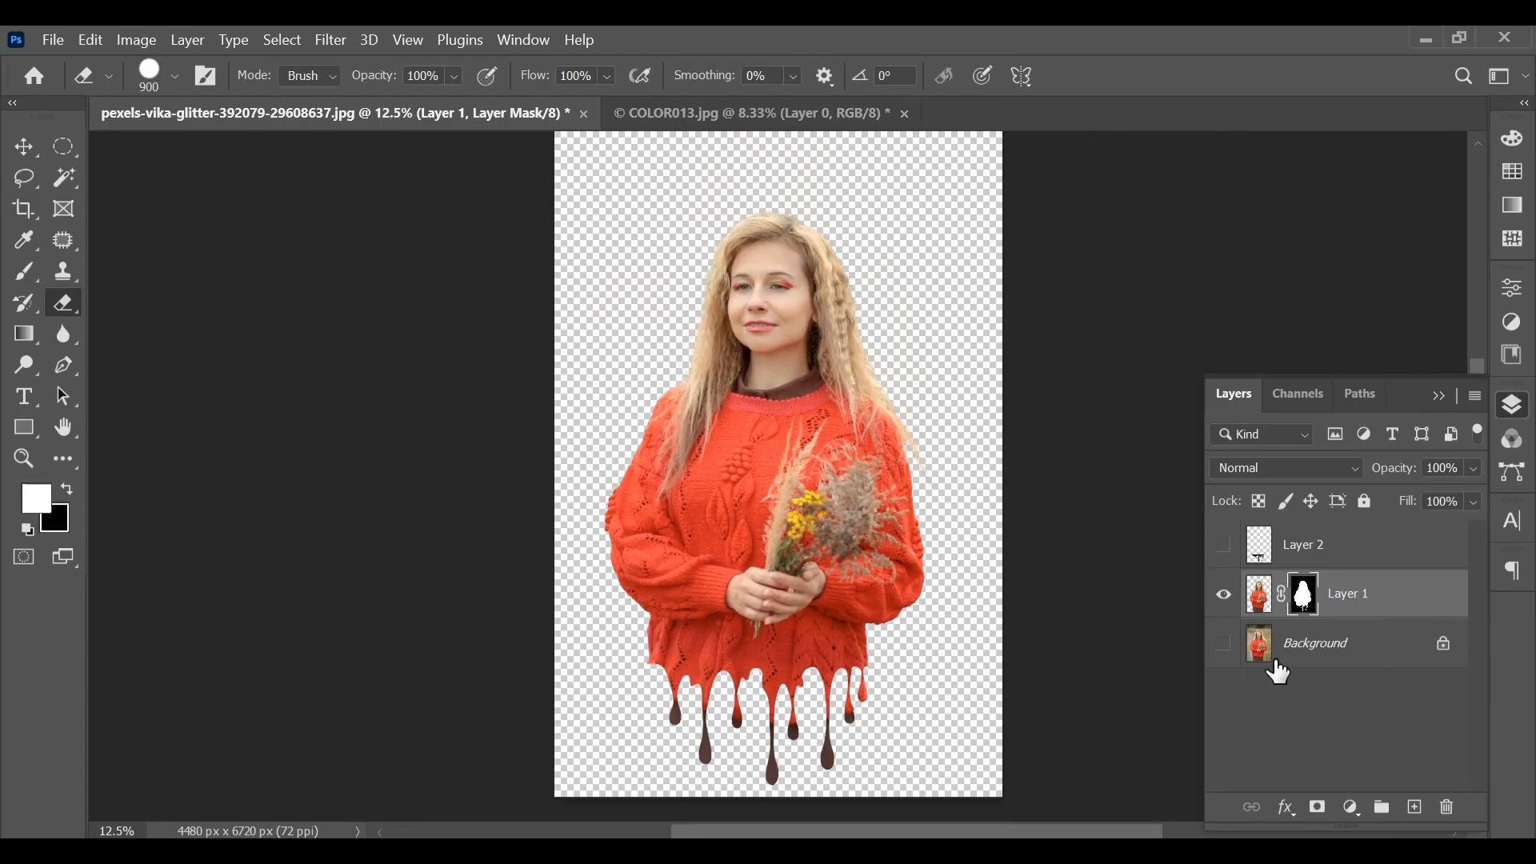
# Scale the cut-out woman on Layer 1 to 92.56% and move her up, centred horizontally on the canvas
pyautogui.click(24, 147)
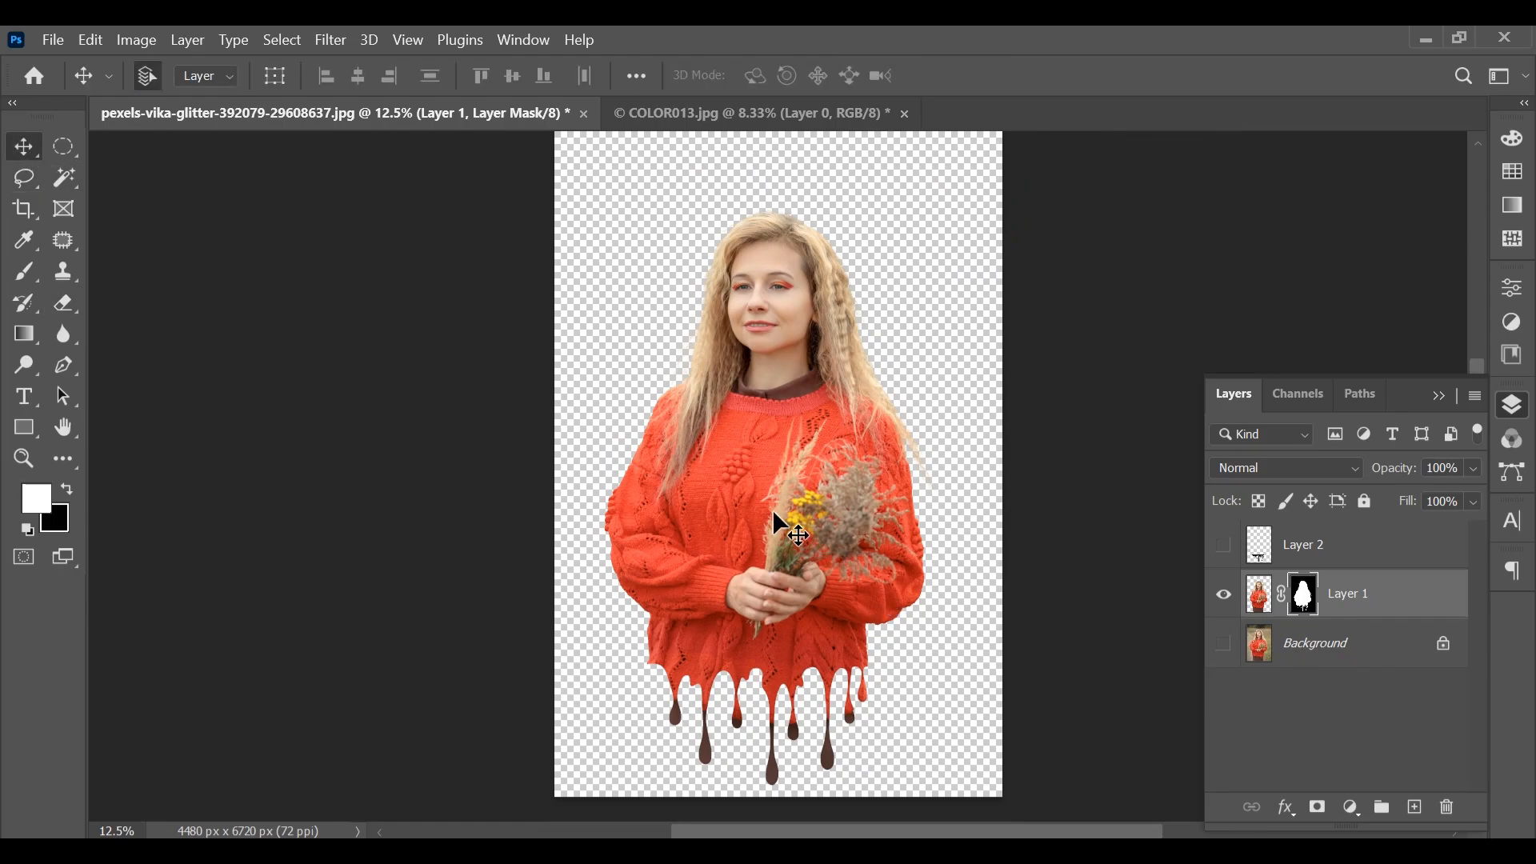
pyautogui.hotkey('ctrl', 't')
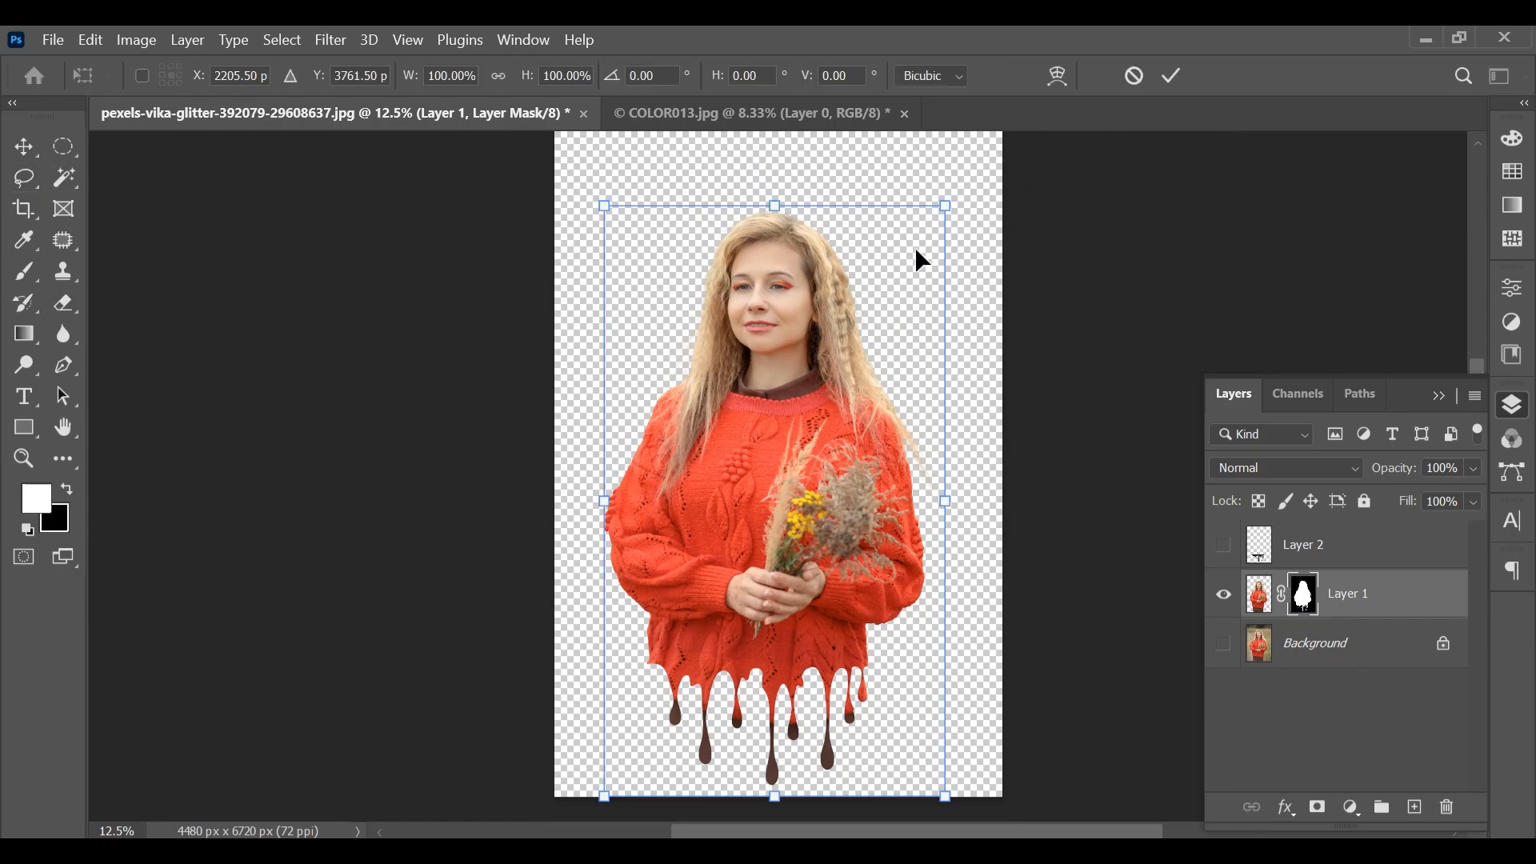
pyautogui.moveTo(949, 210); pyautogui.dragTo(927, 223)
pyautogui.moveTo(775, 489); pyautogui.dragTo(767, 435)
pyautogui.scroll(1, 1042, 582)
pyautogui.scroll(-1, 1043, 582)
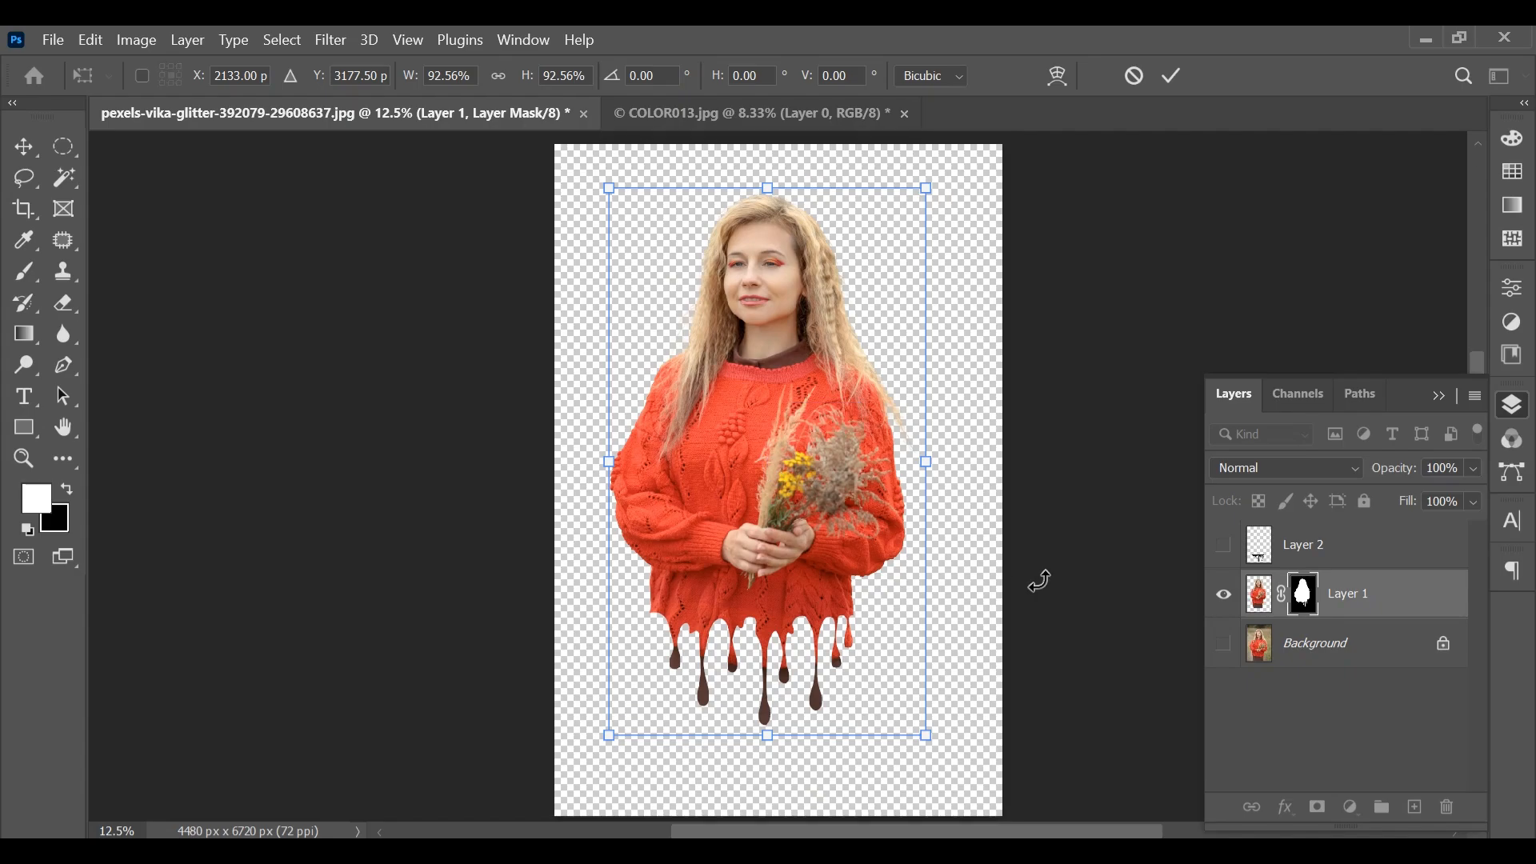
pyautogui.moveTo(770, 487); pyautogui.dragTo(778, 494)
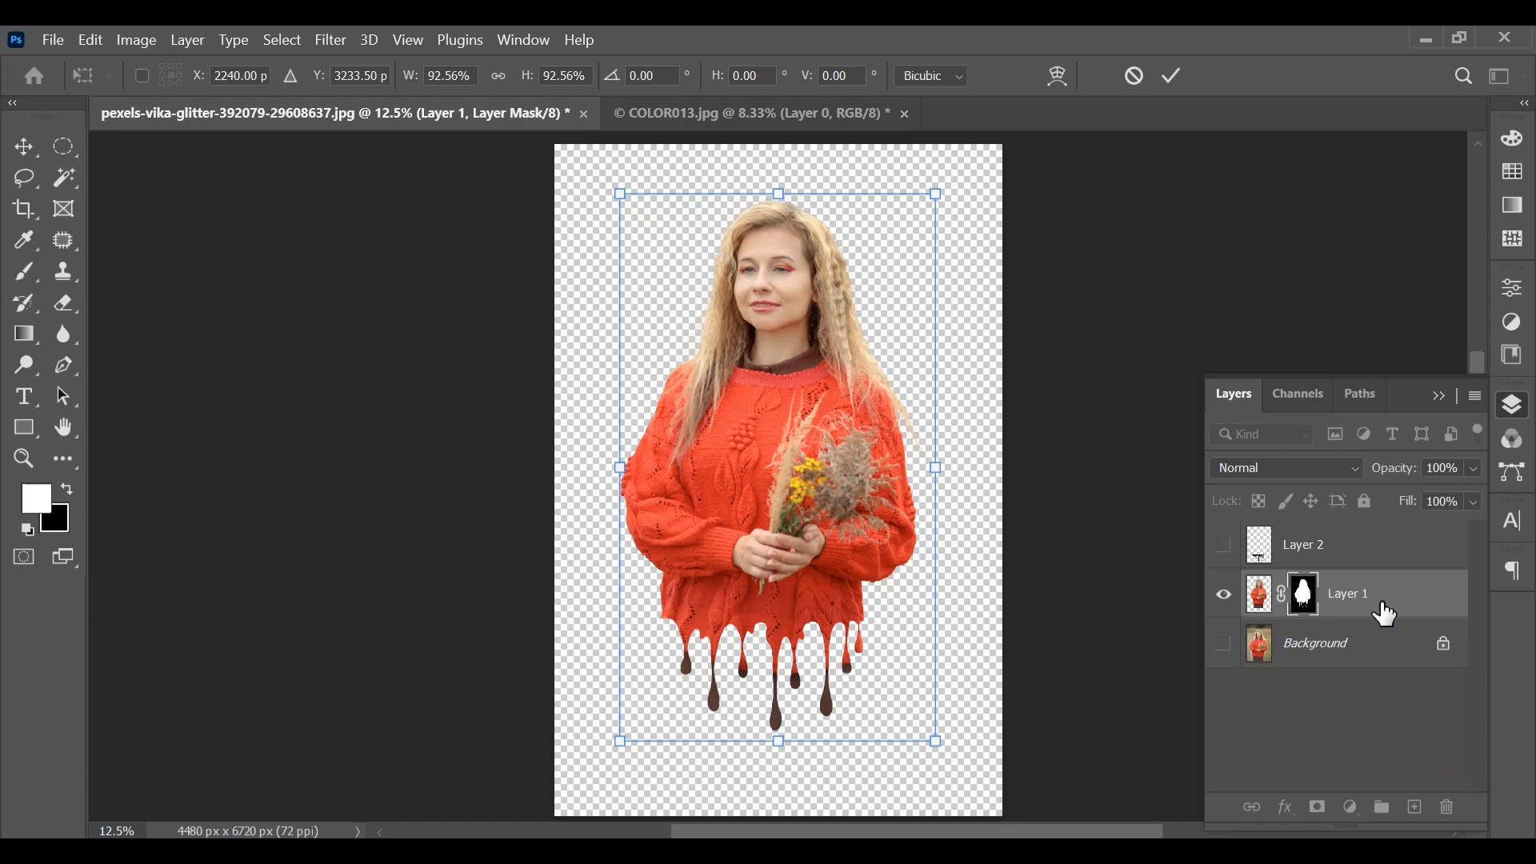
# Add an empty layer directly above the Background and activate the Gradient tool
pyautogui.click(1385, 636)
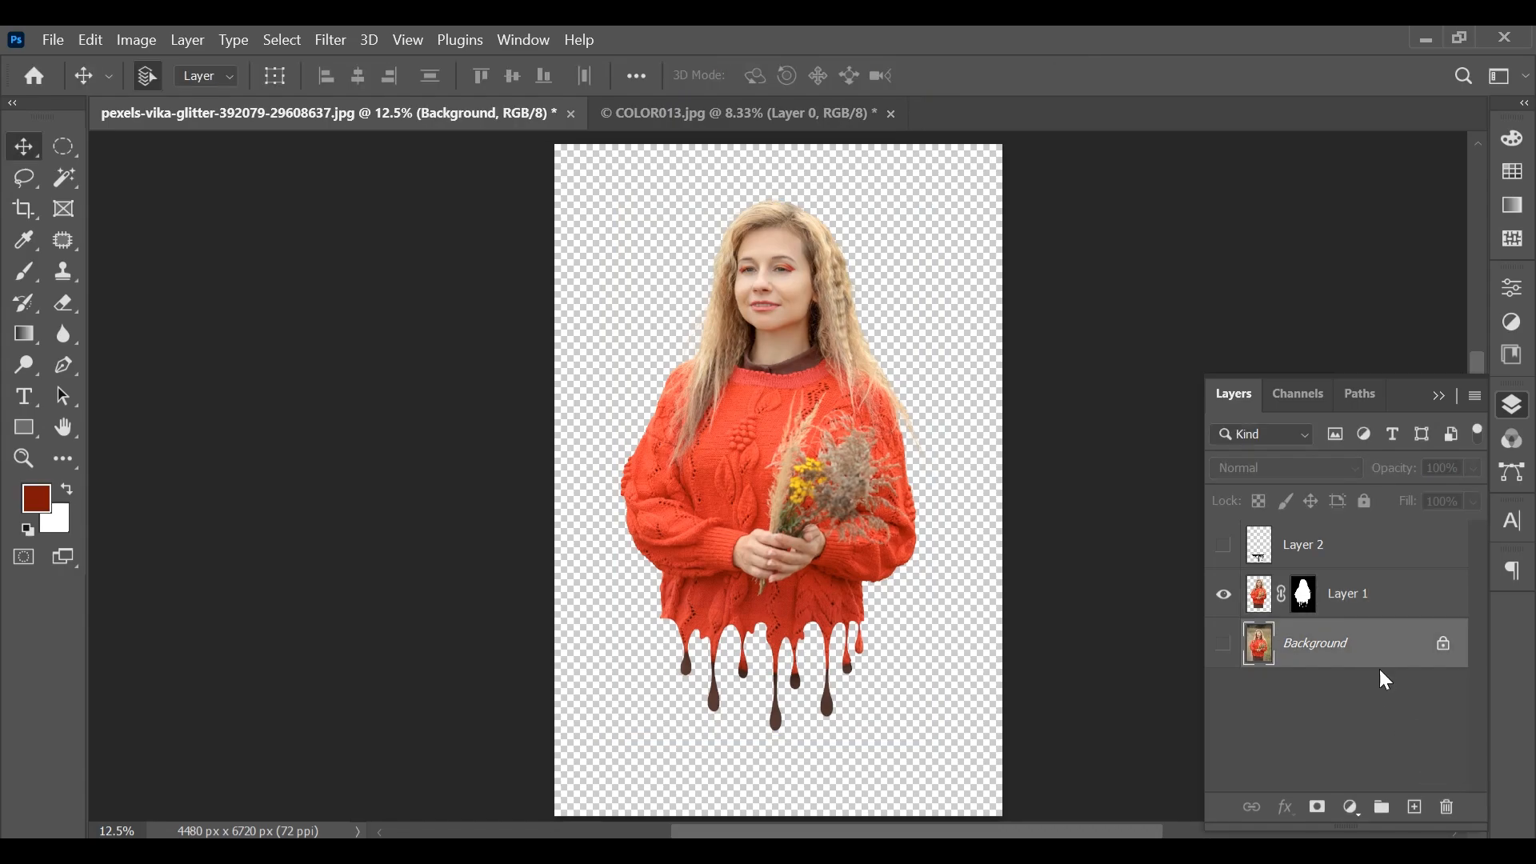
pyautogui.click(1416, 808)
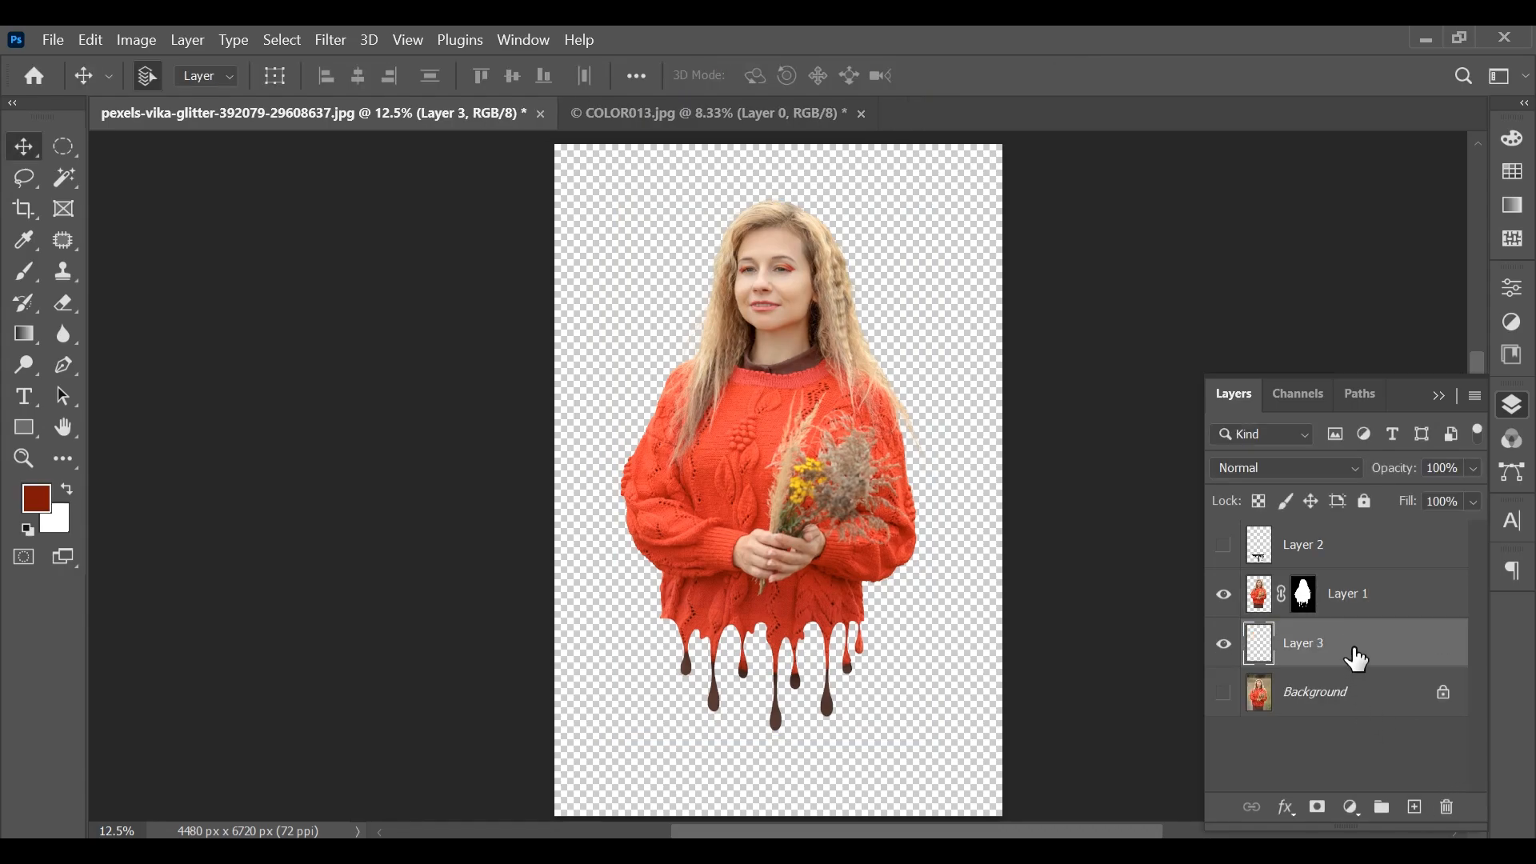
pyautogui.click(27, 338)
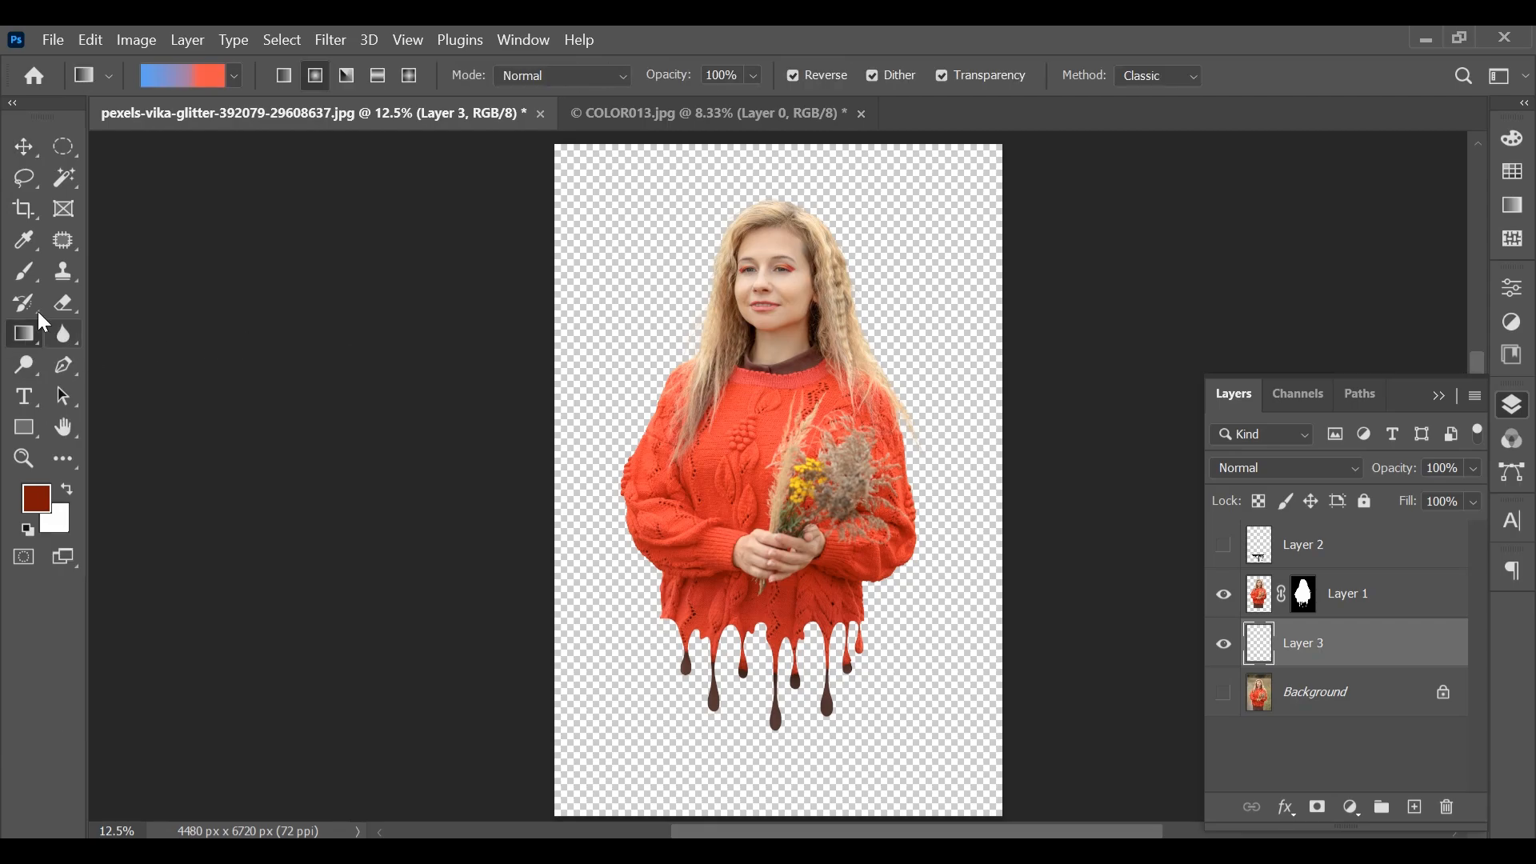
# Edit the gradient with its orange-red stop at 0%, a coral sampled from the sweater at 100%, and the midpoint at 50%
pyautogui.click(189, 75)
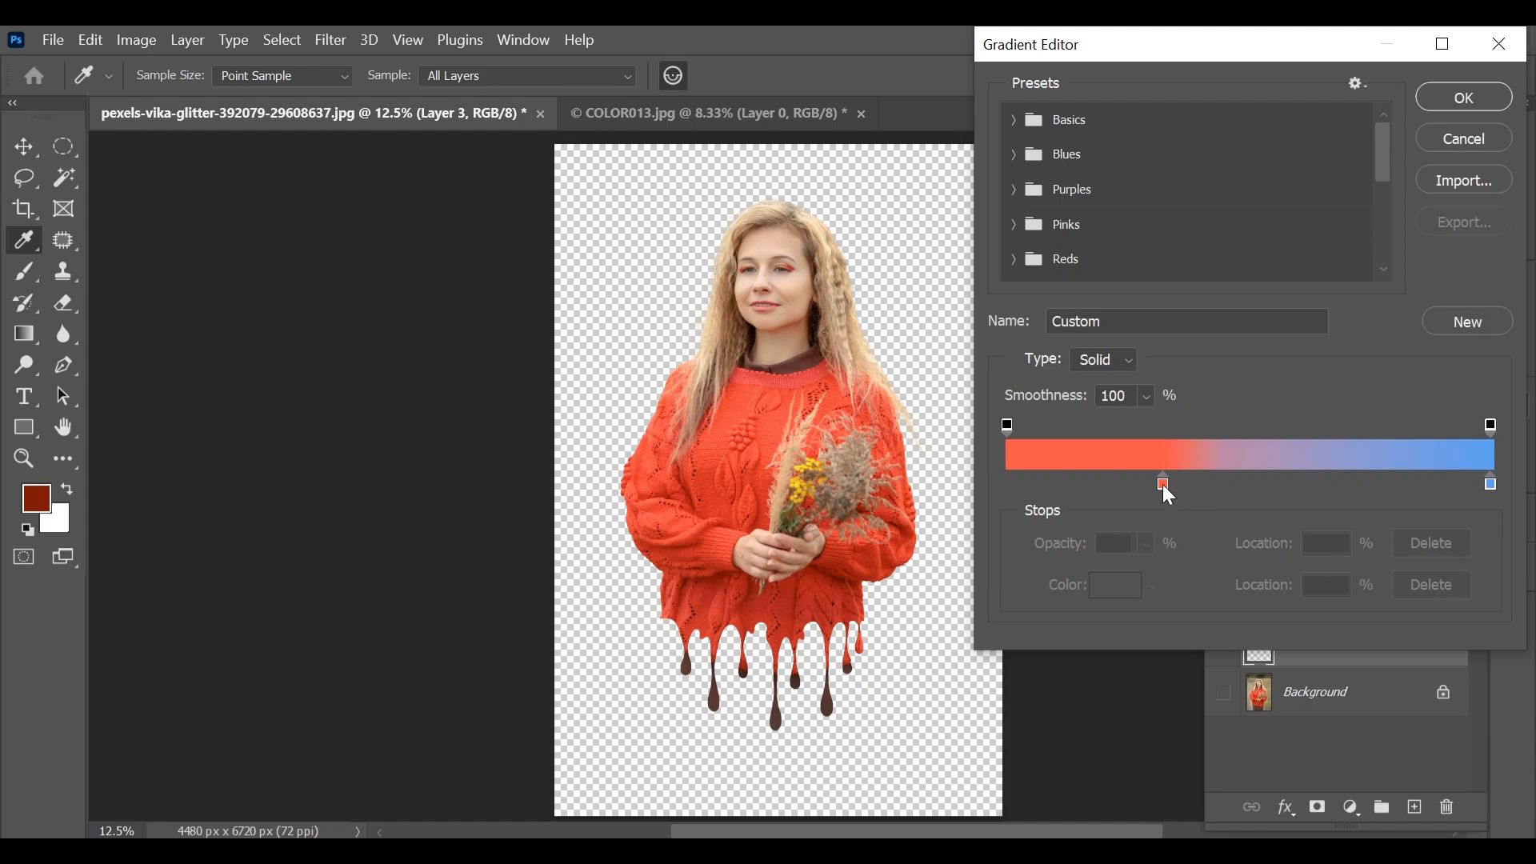
pyautogui.moveTo(1164, 484); pyautogui.dragTo(976, 484)
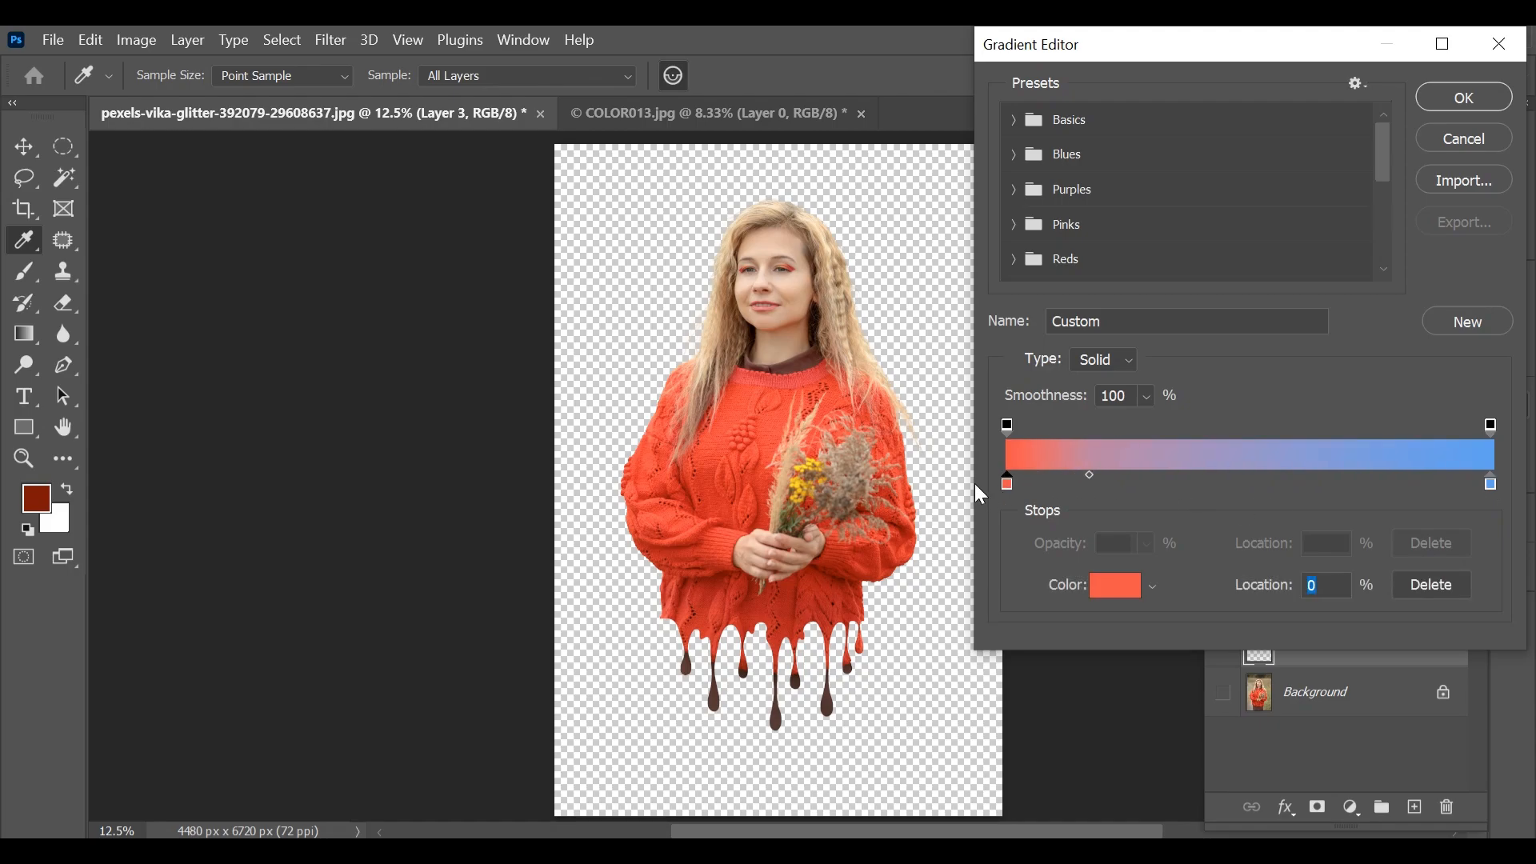
pyautogui.click(1493, 485)
pyautogui.click(719, 430)
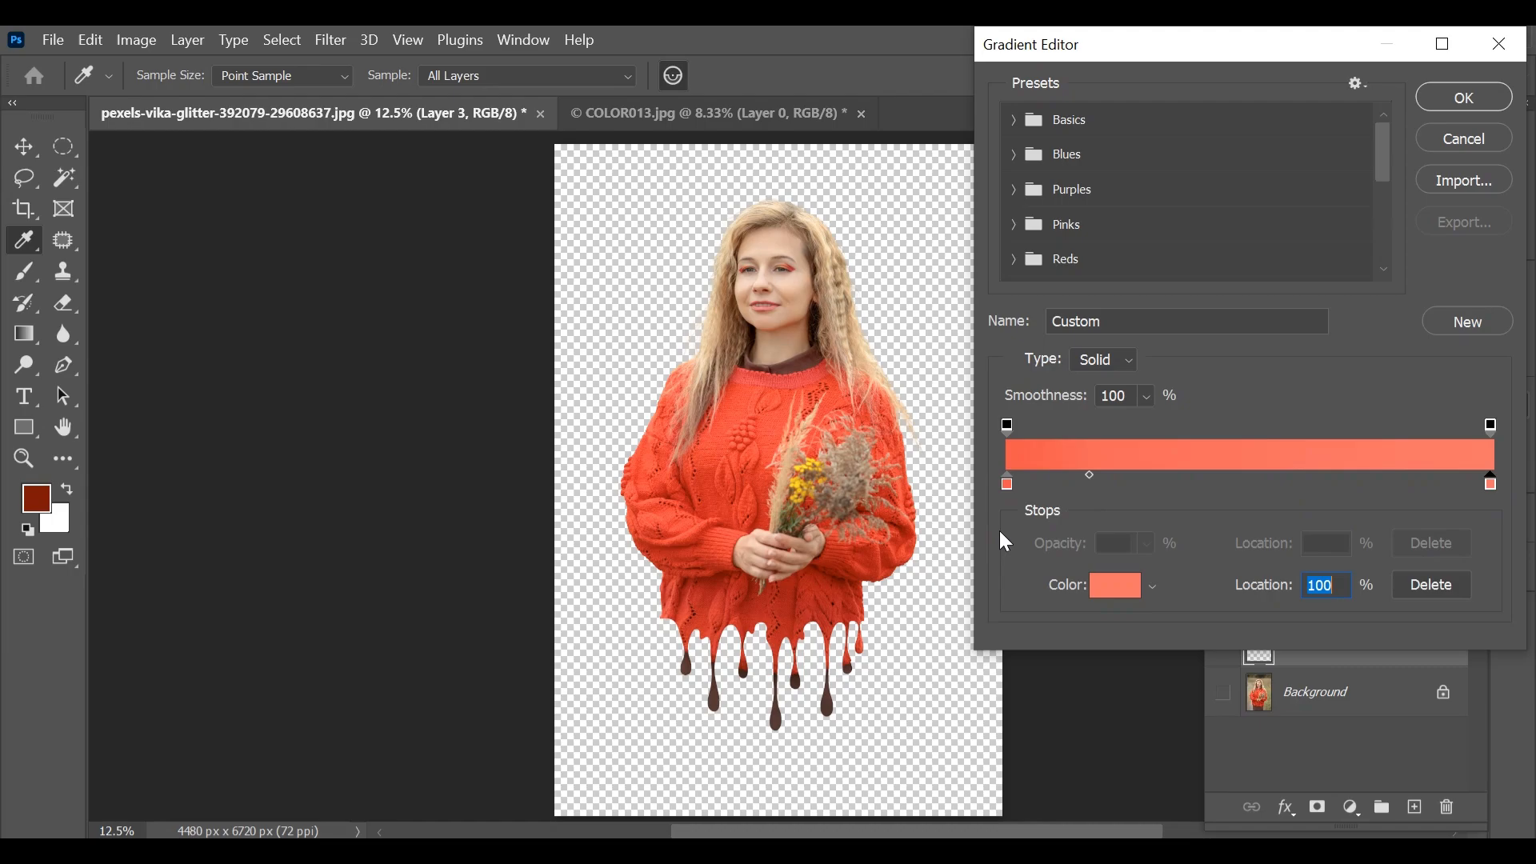
pyautogui.moveTo(1088, 478); pyautogui.dragTo(1253, 480)
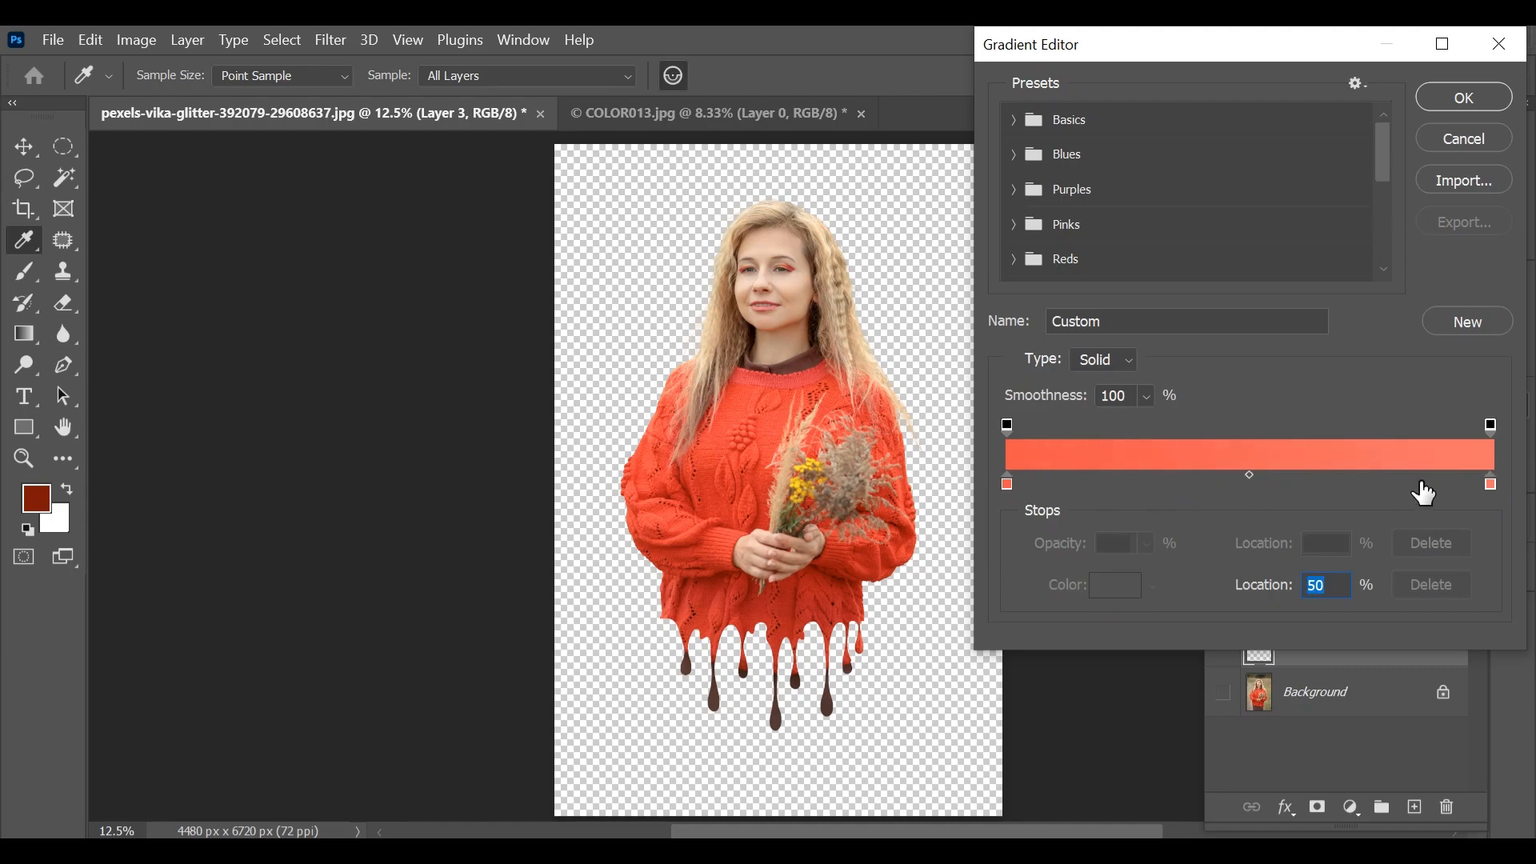
# Recolour the gradient's 100% stop to light pink f79d98 and fill Layer 3 with a radial gradient from the woman's torso outward
pyautogui.click(1493, 485)
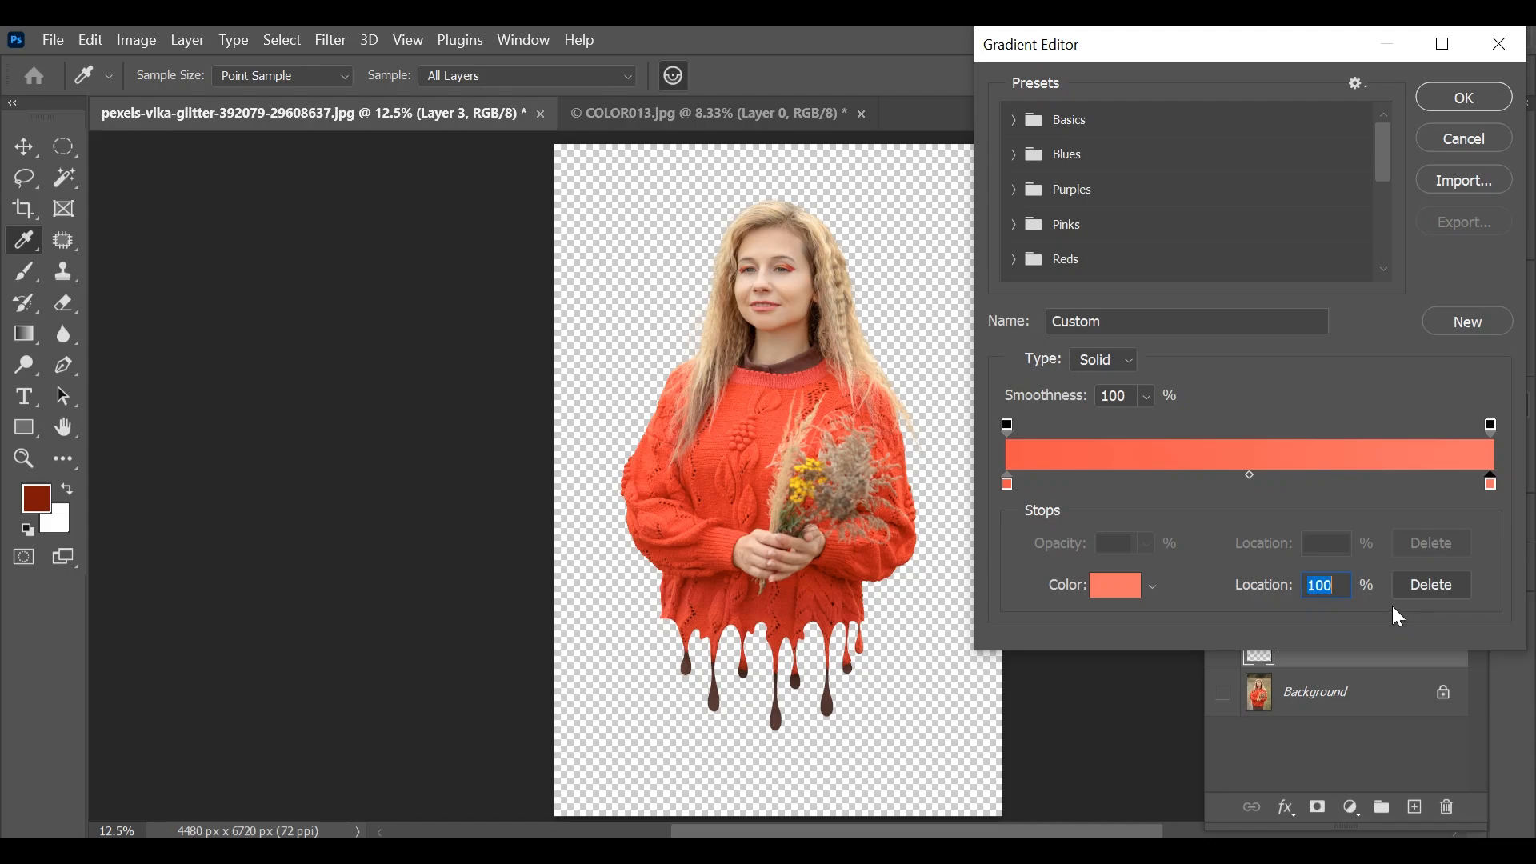
pyautogui.click(1127, 600)
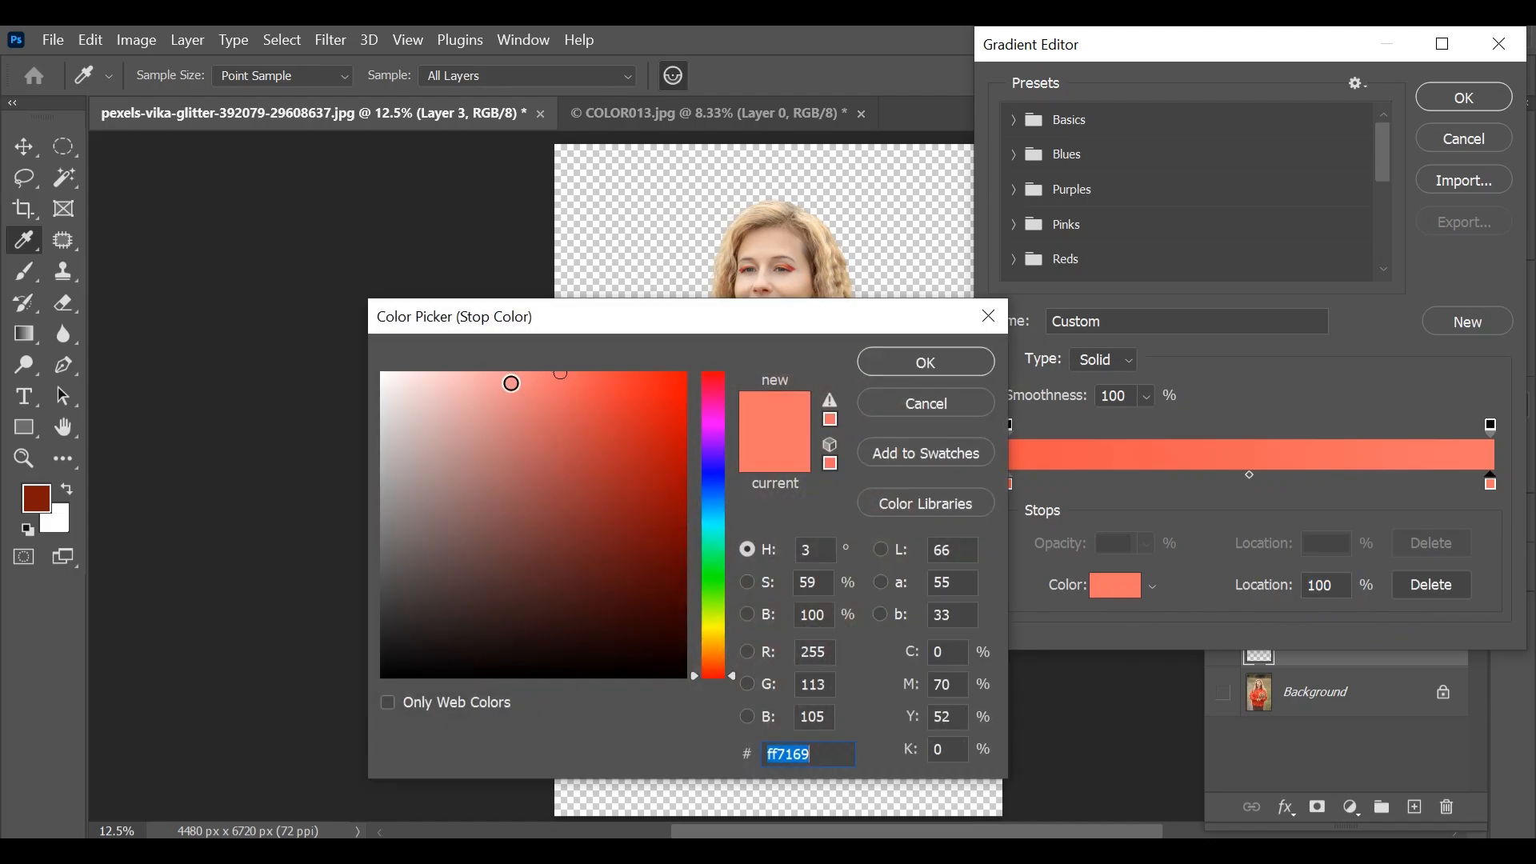
pyautogui.click(511, 383)
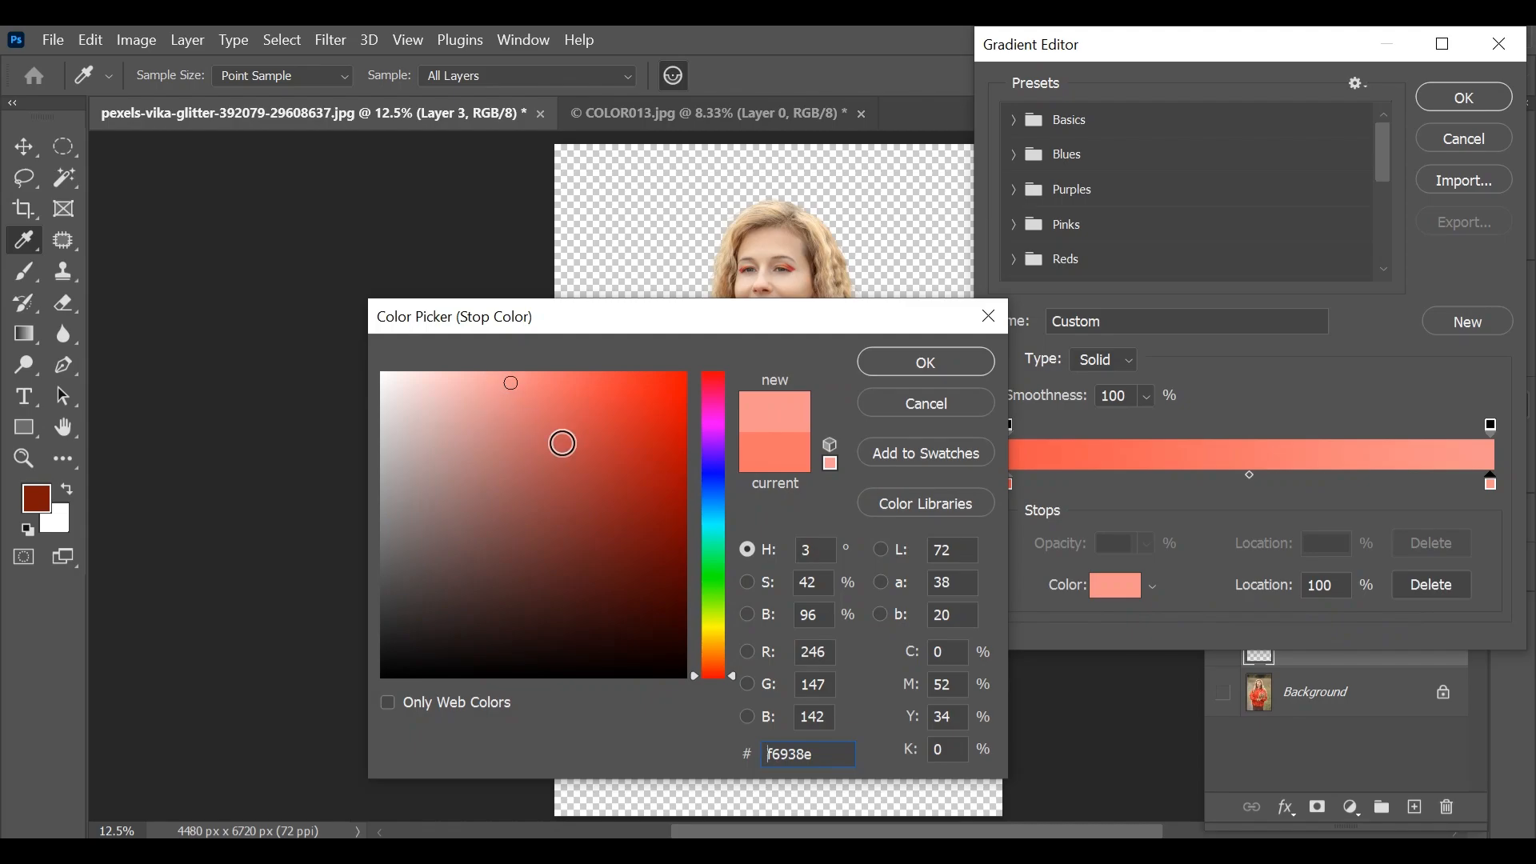
pyautogui.click(499, 383)
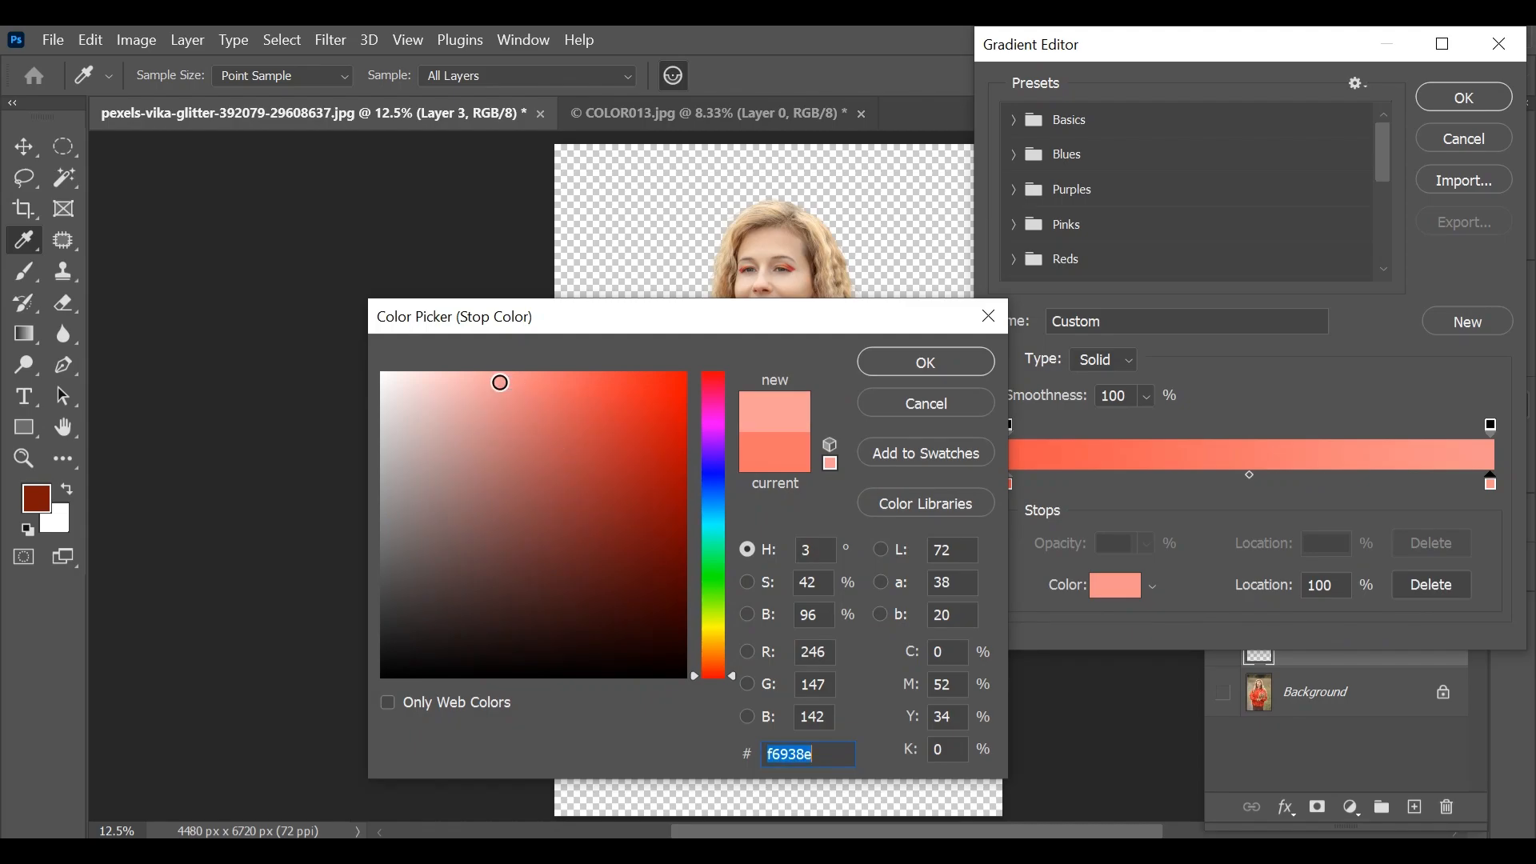
pyautogui.click(908, 373)
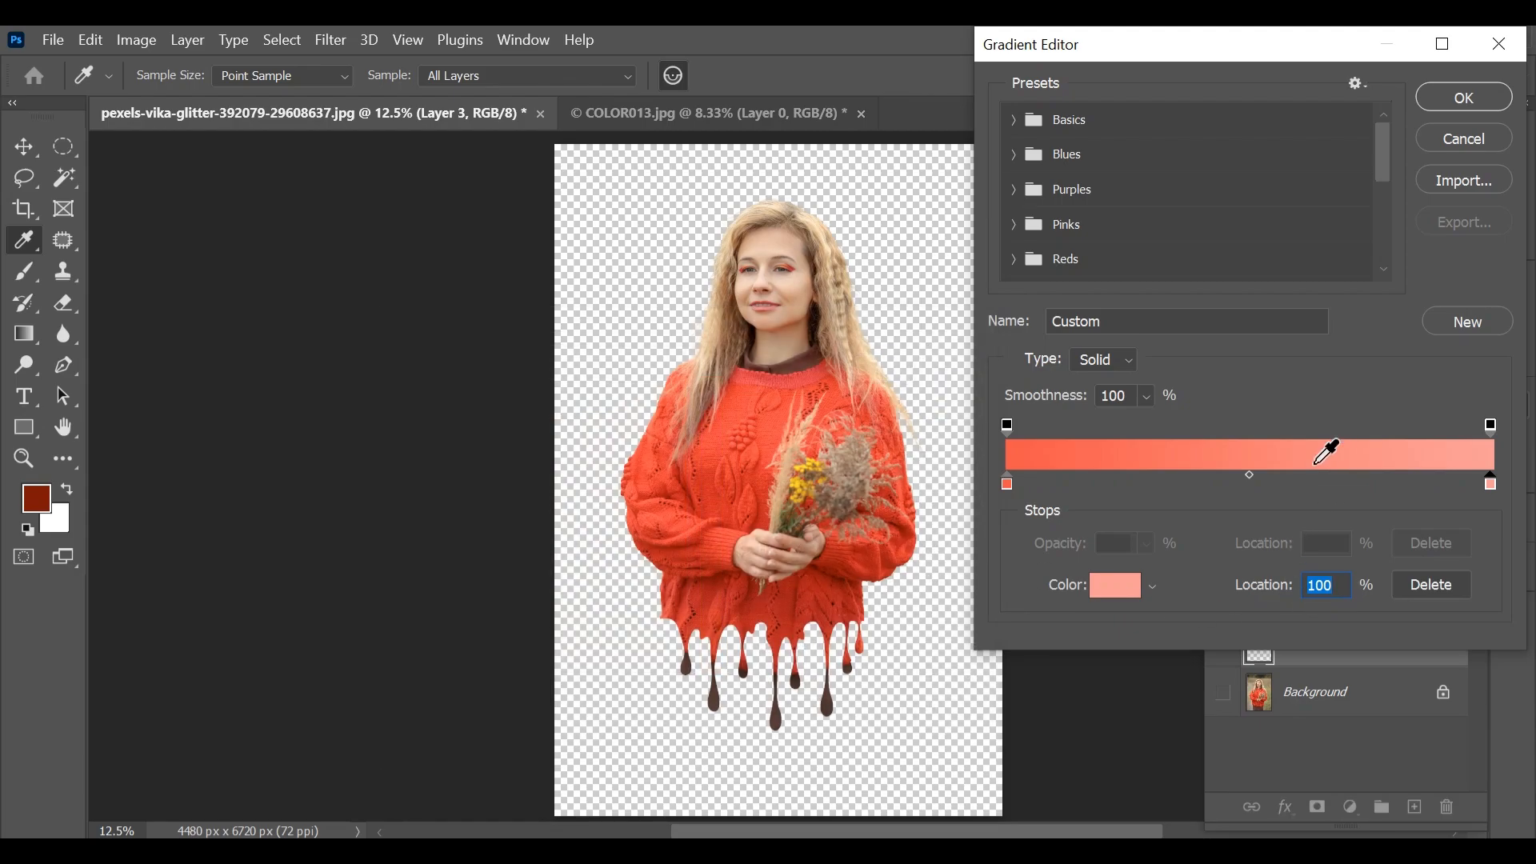
pyautogui.click(1467, 100)
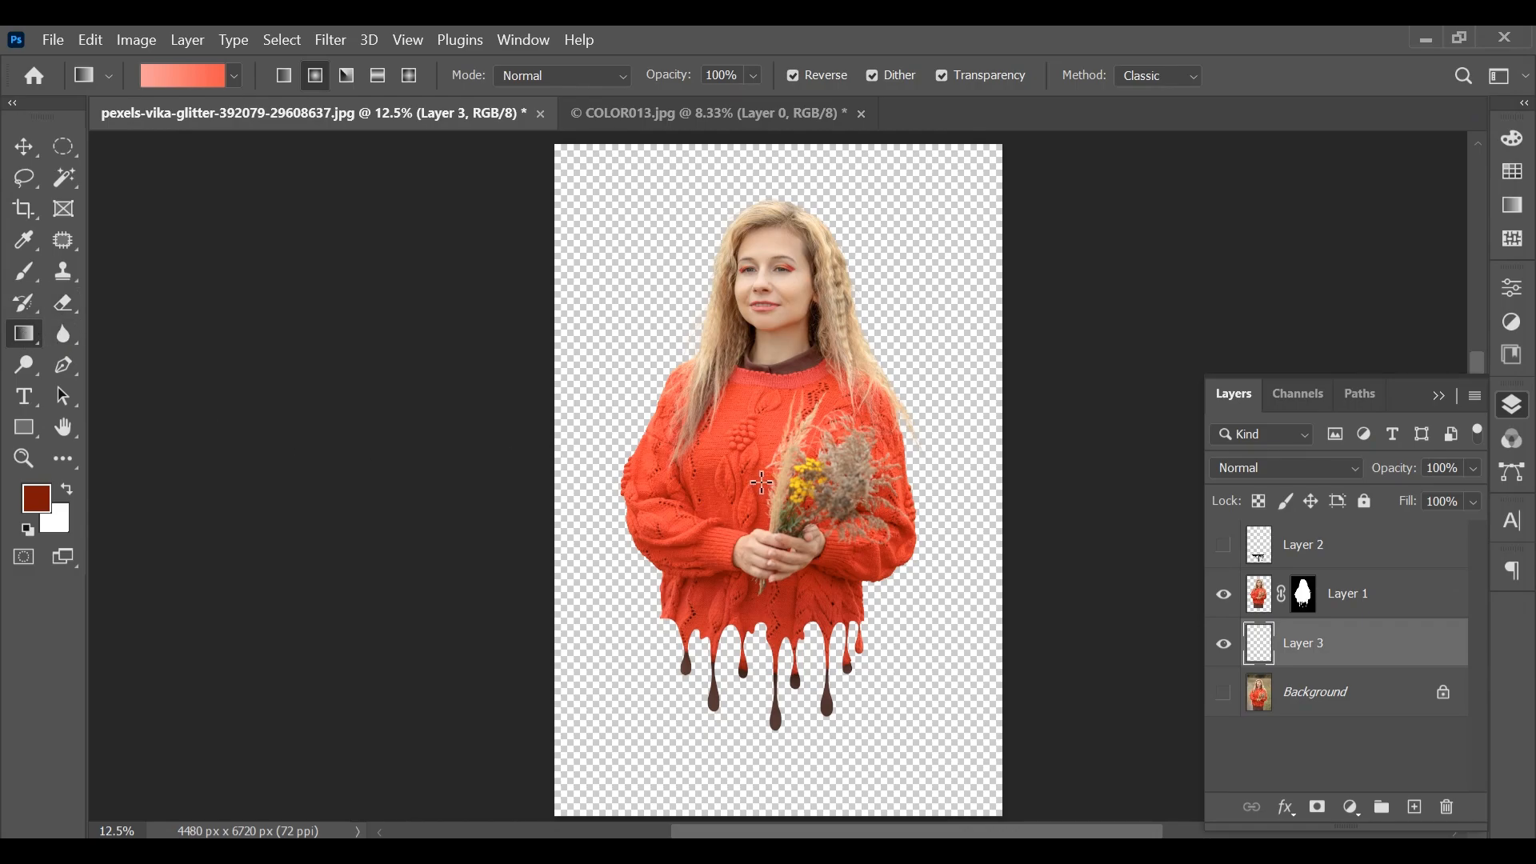
pyautogui.moveTo(762, 482); pyautogui.dragTo(996, 456)
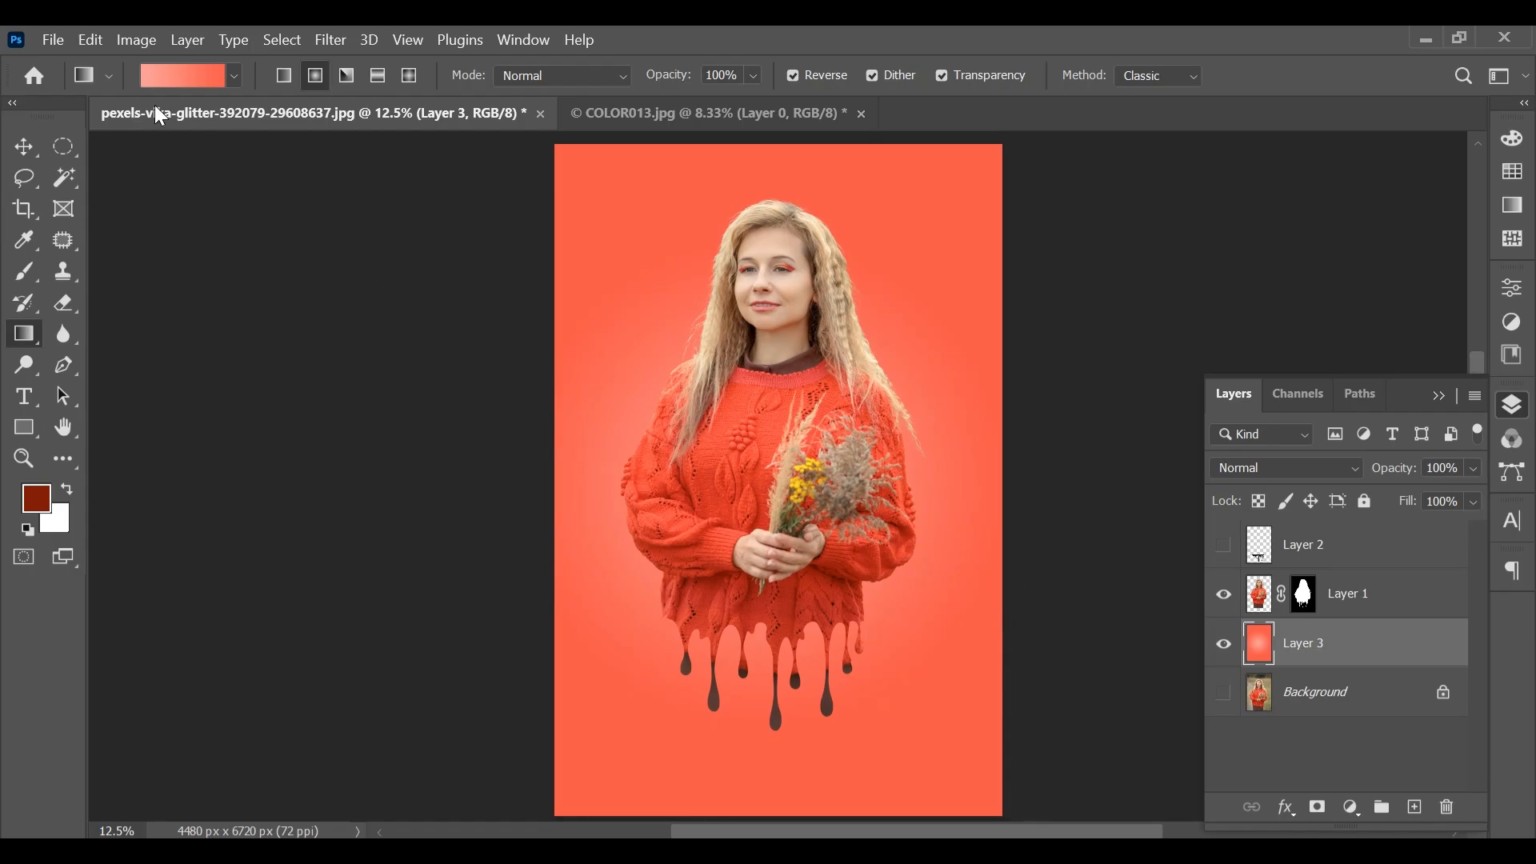
# Set the gradient's midpoint to 37% and redraw the radial gradient on Layer 3 from the woman's torso past the canvas edge
pyautogui.click(189, 85)
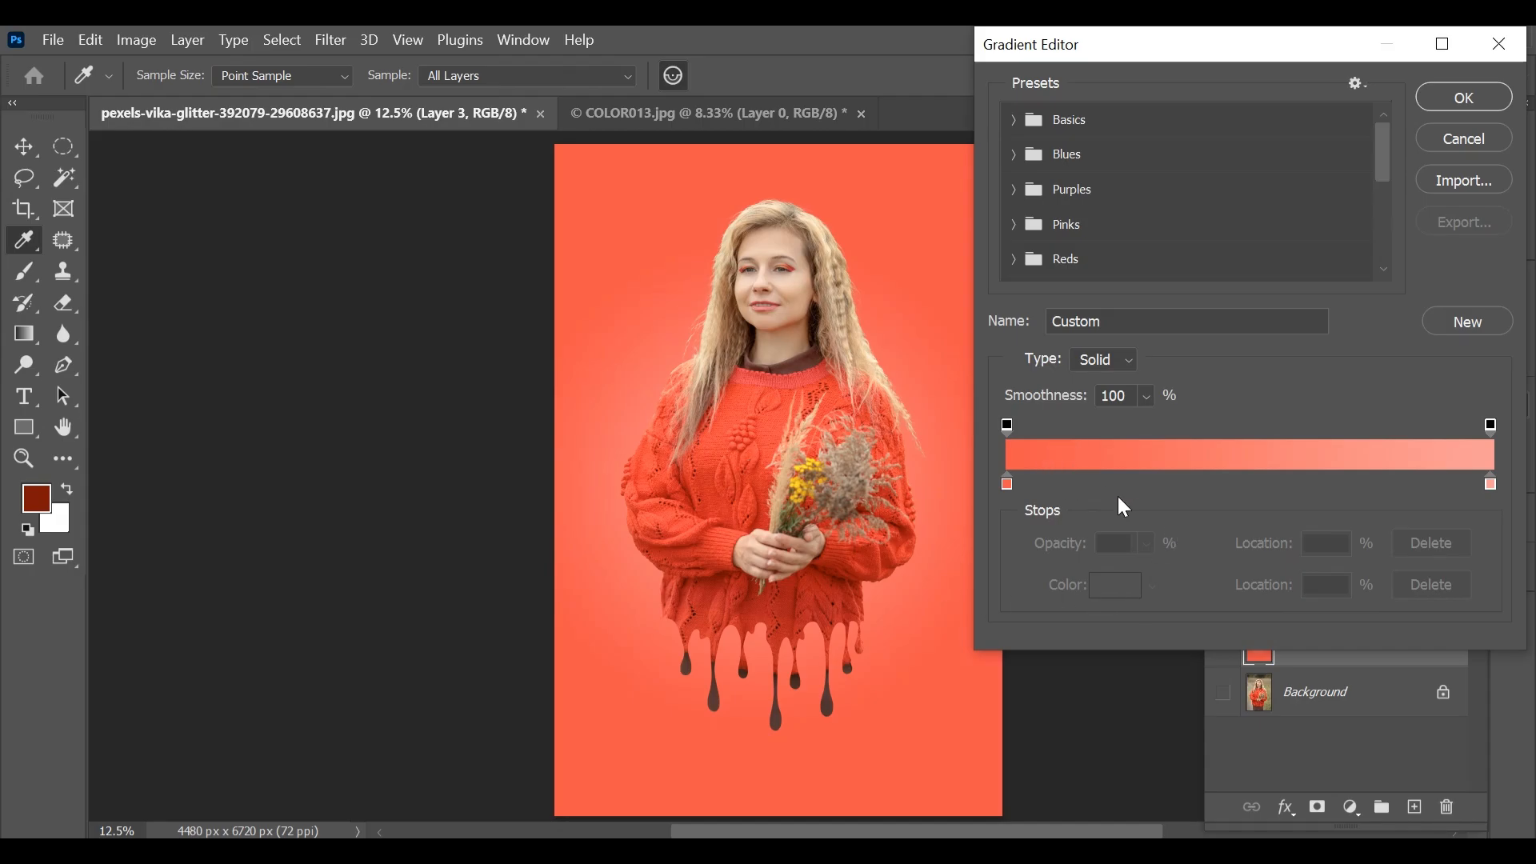
pyautogui.click(1492, 484)
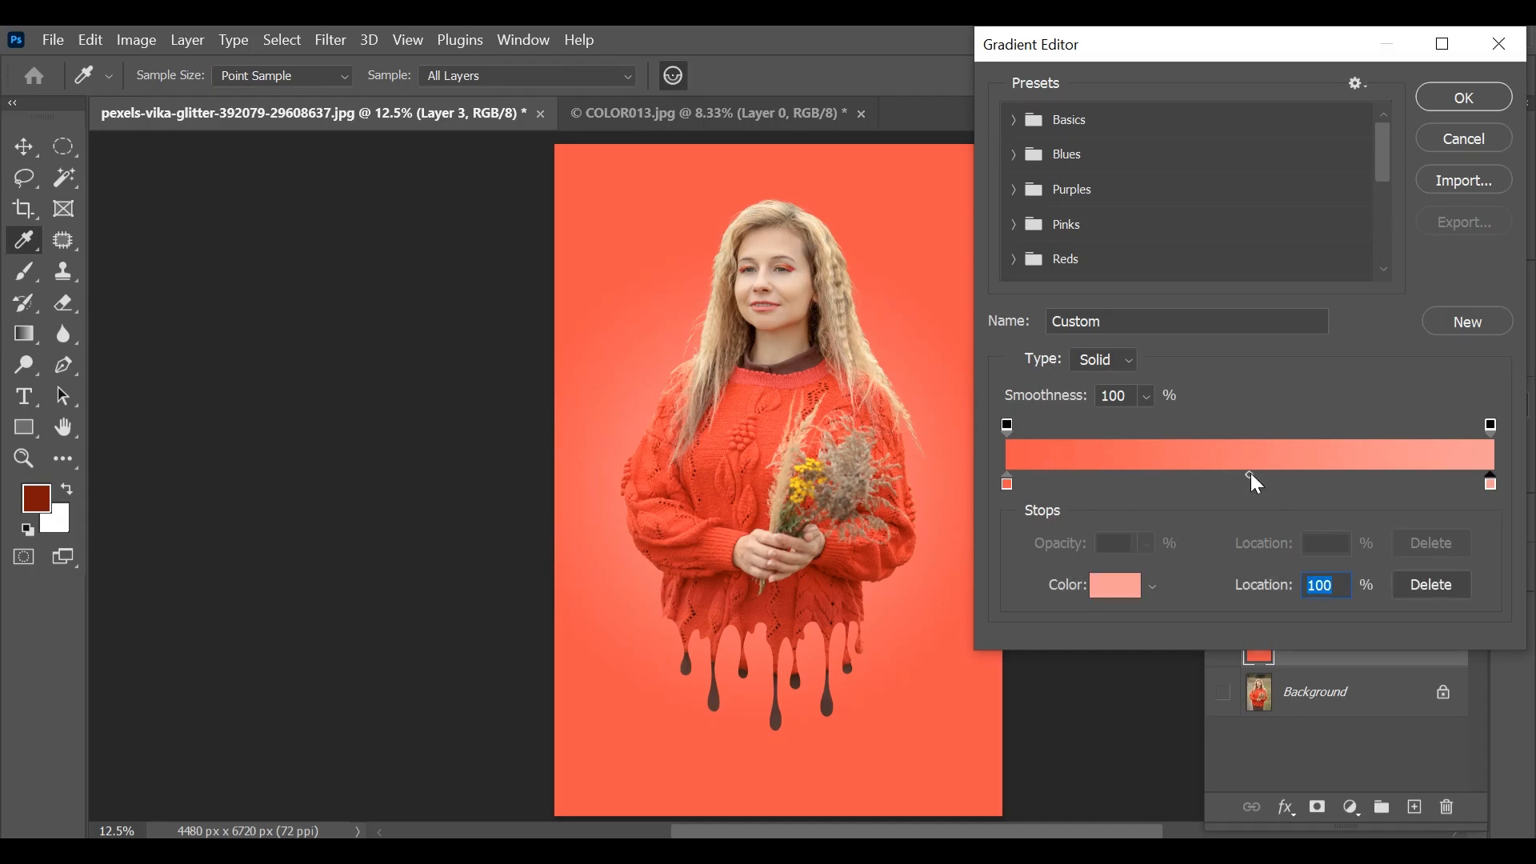
pyautogui.moveTo(1250, 475); pyautogui.dragTo(1188, 475)
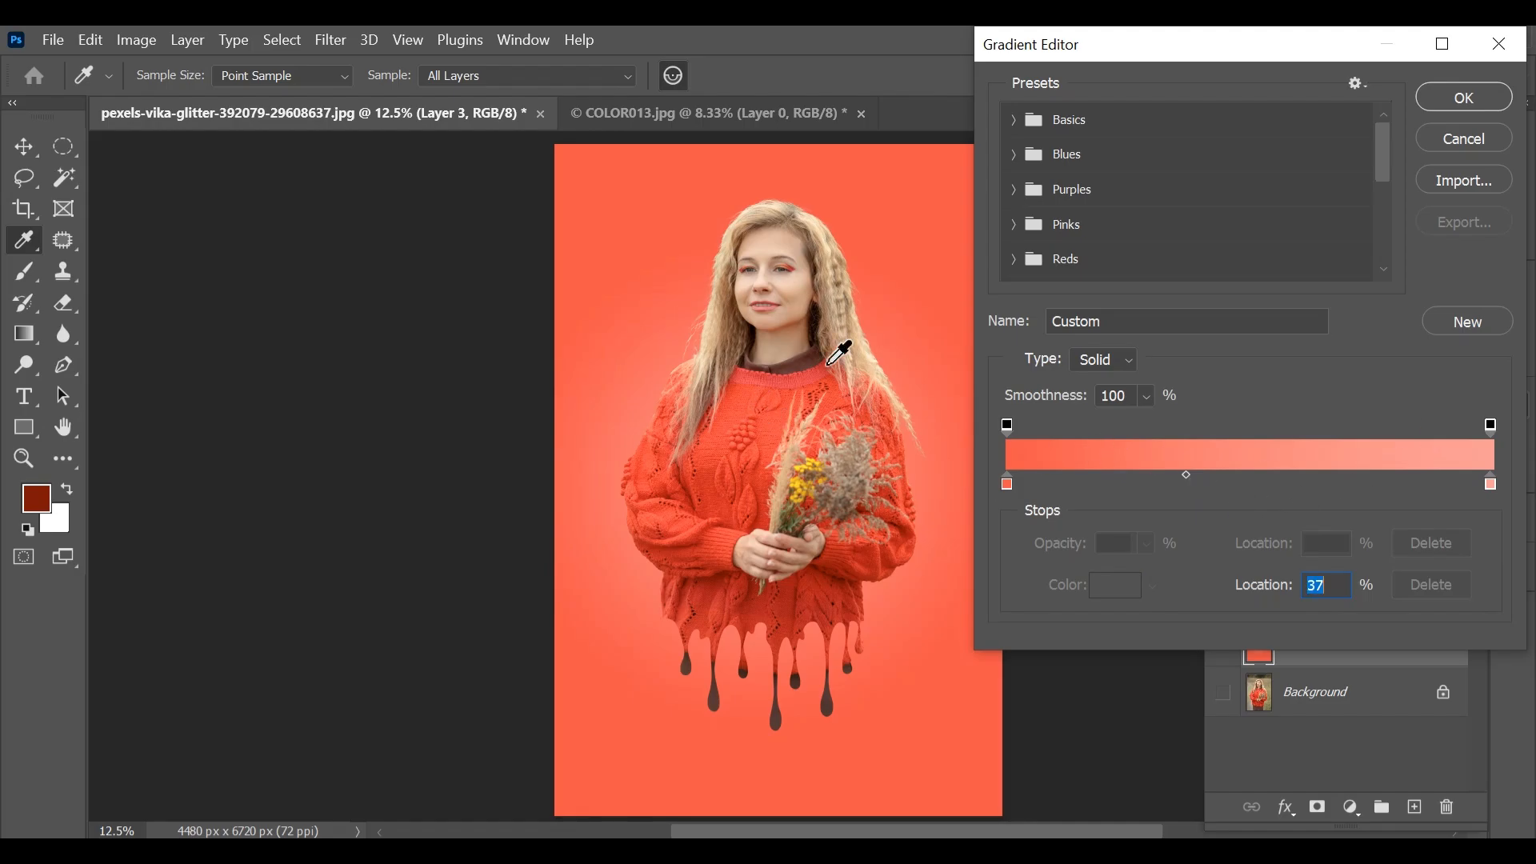
pyautogui.click(1472, 97)
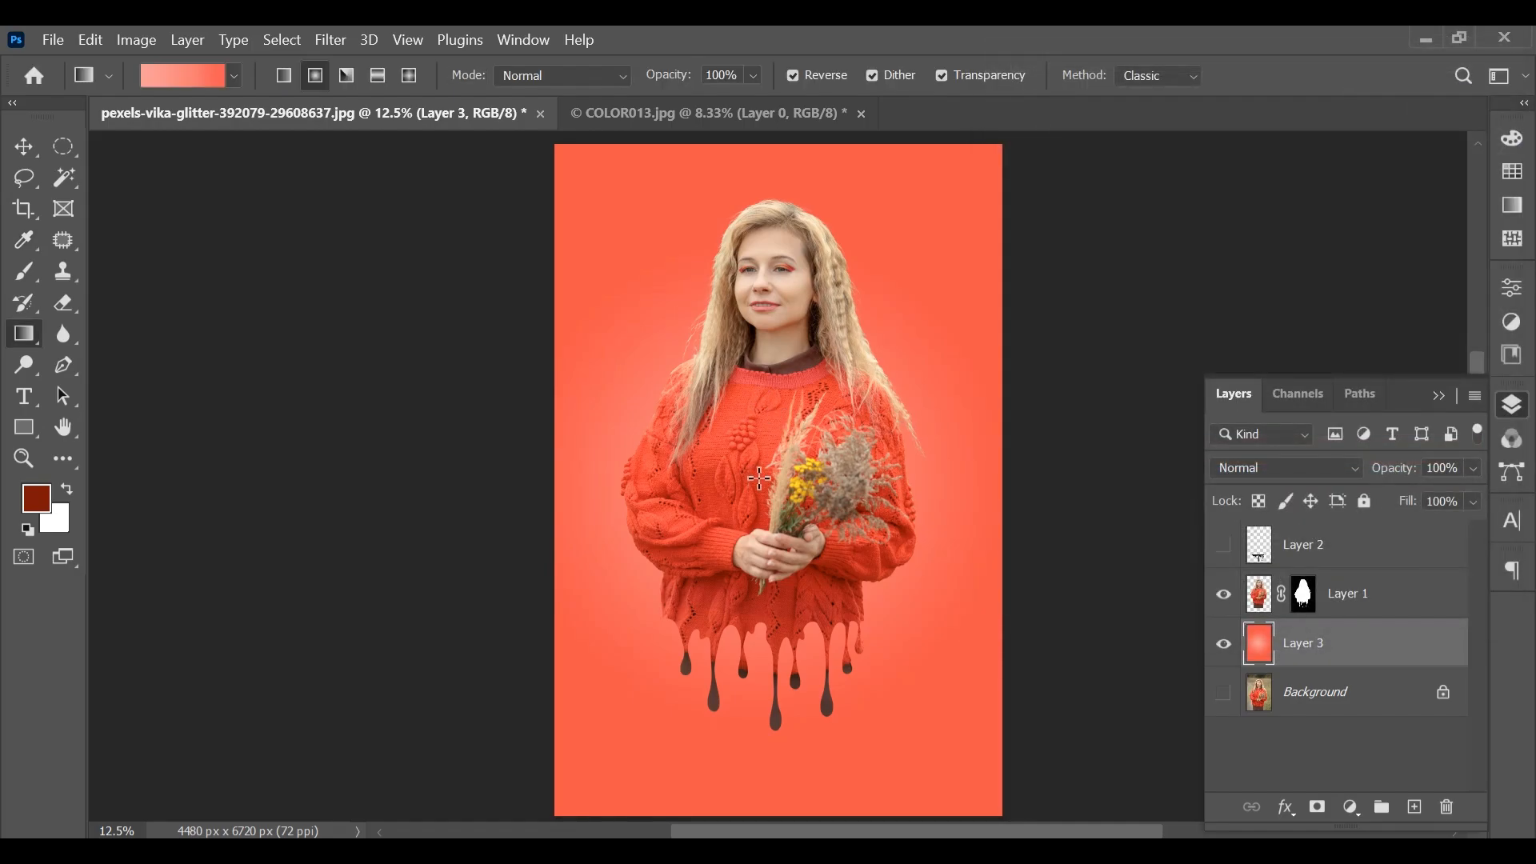
pyautogui.moveTo(759, 478); pyautogui.dragTo(1015, 542)
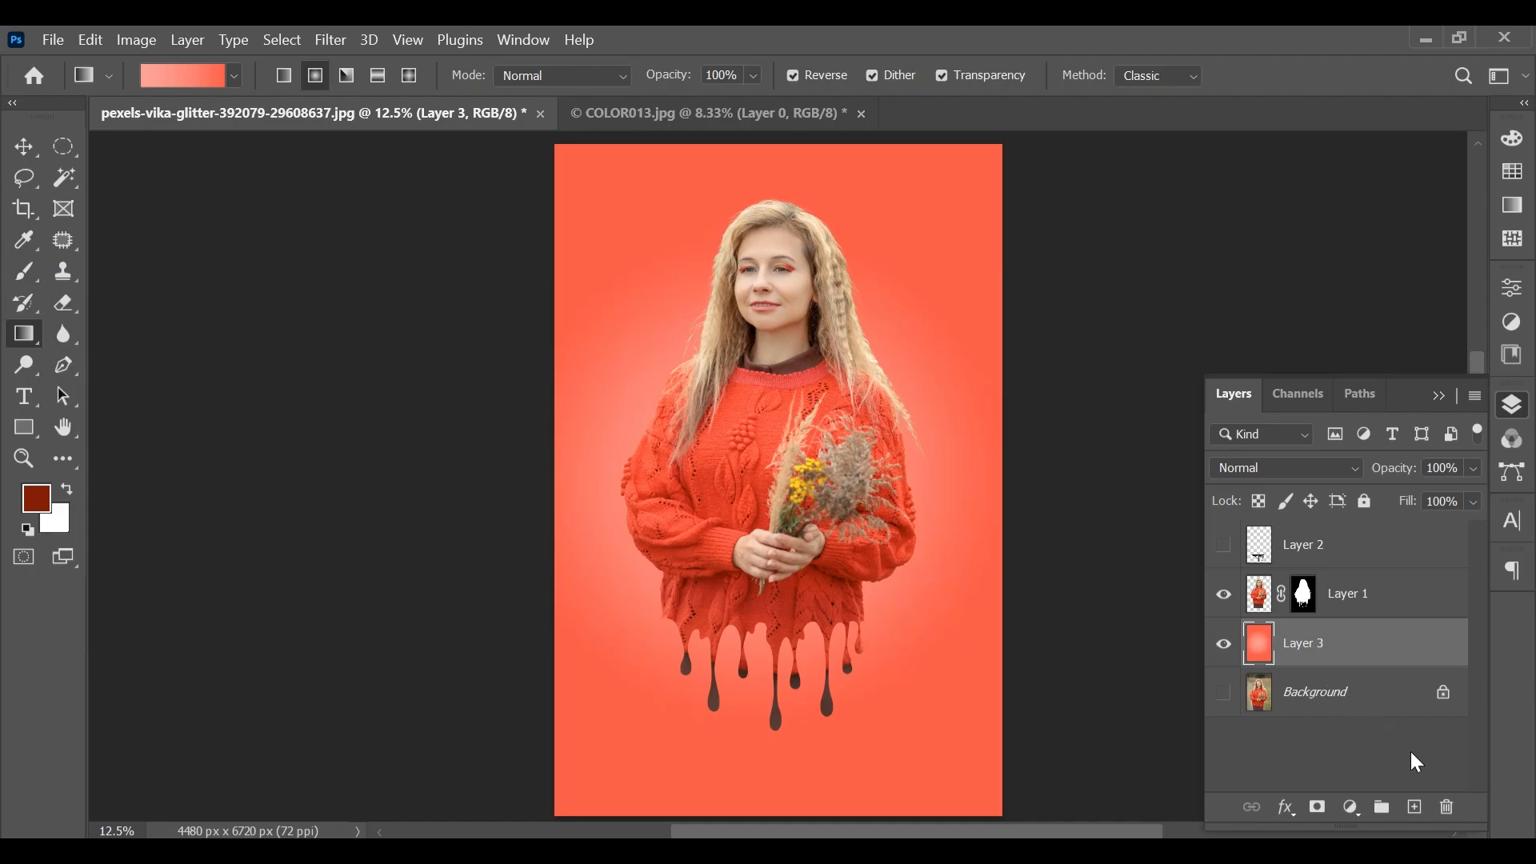
# Add an empty layer above Layer 3 and sample a dark red from the sweater as the foreground colour
pyautogui.click(1416, 807)
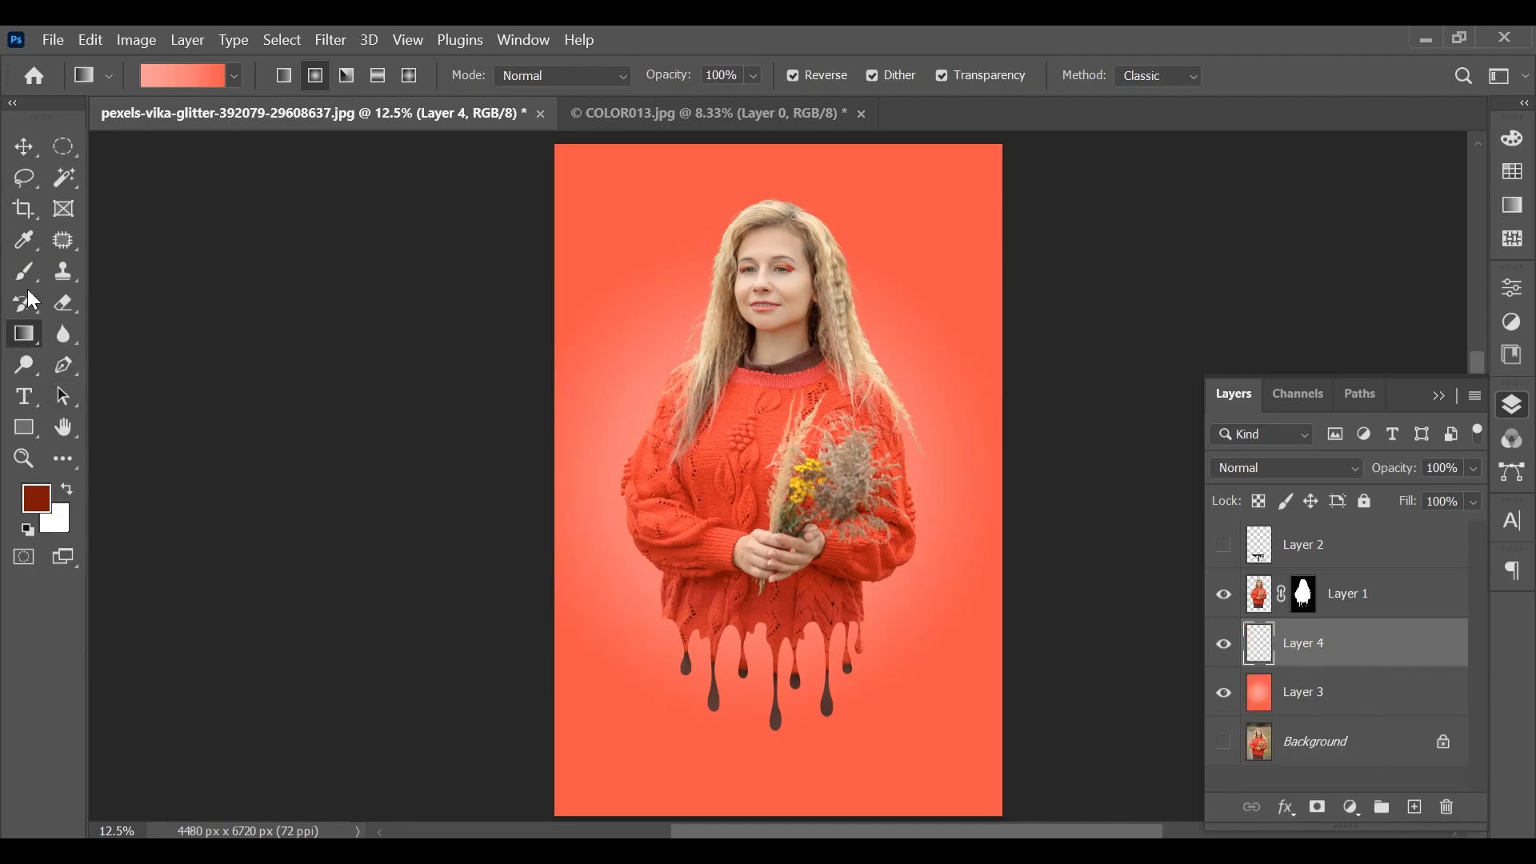
pyautogui.click(27, 240)
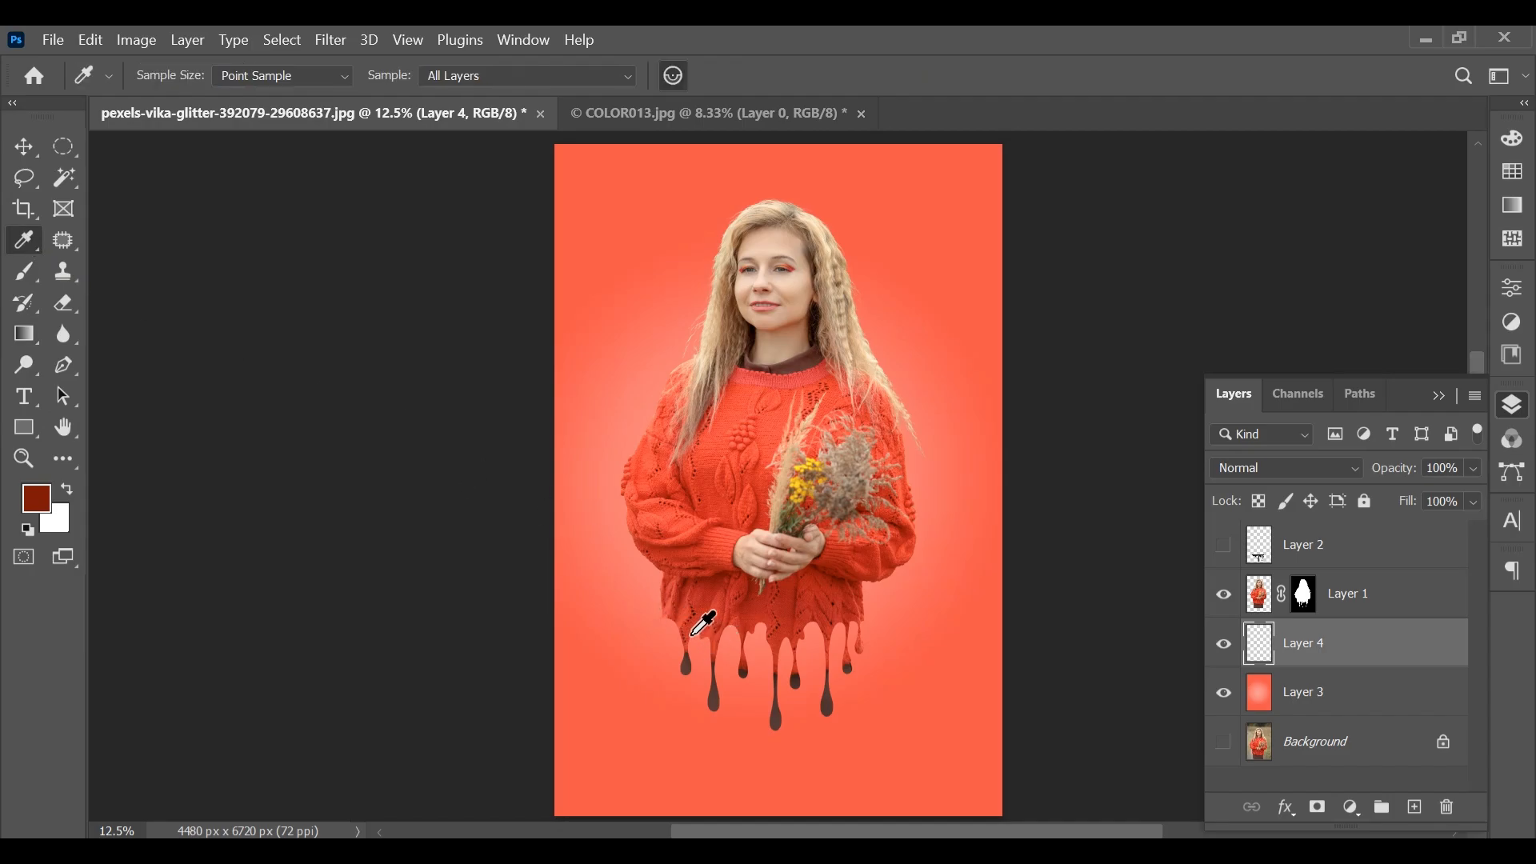
pyautogui.click(717, 578)
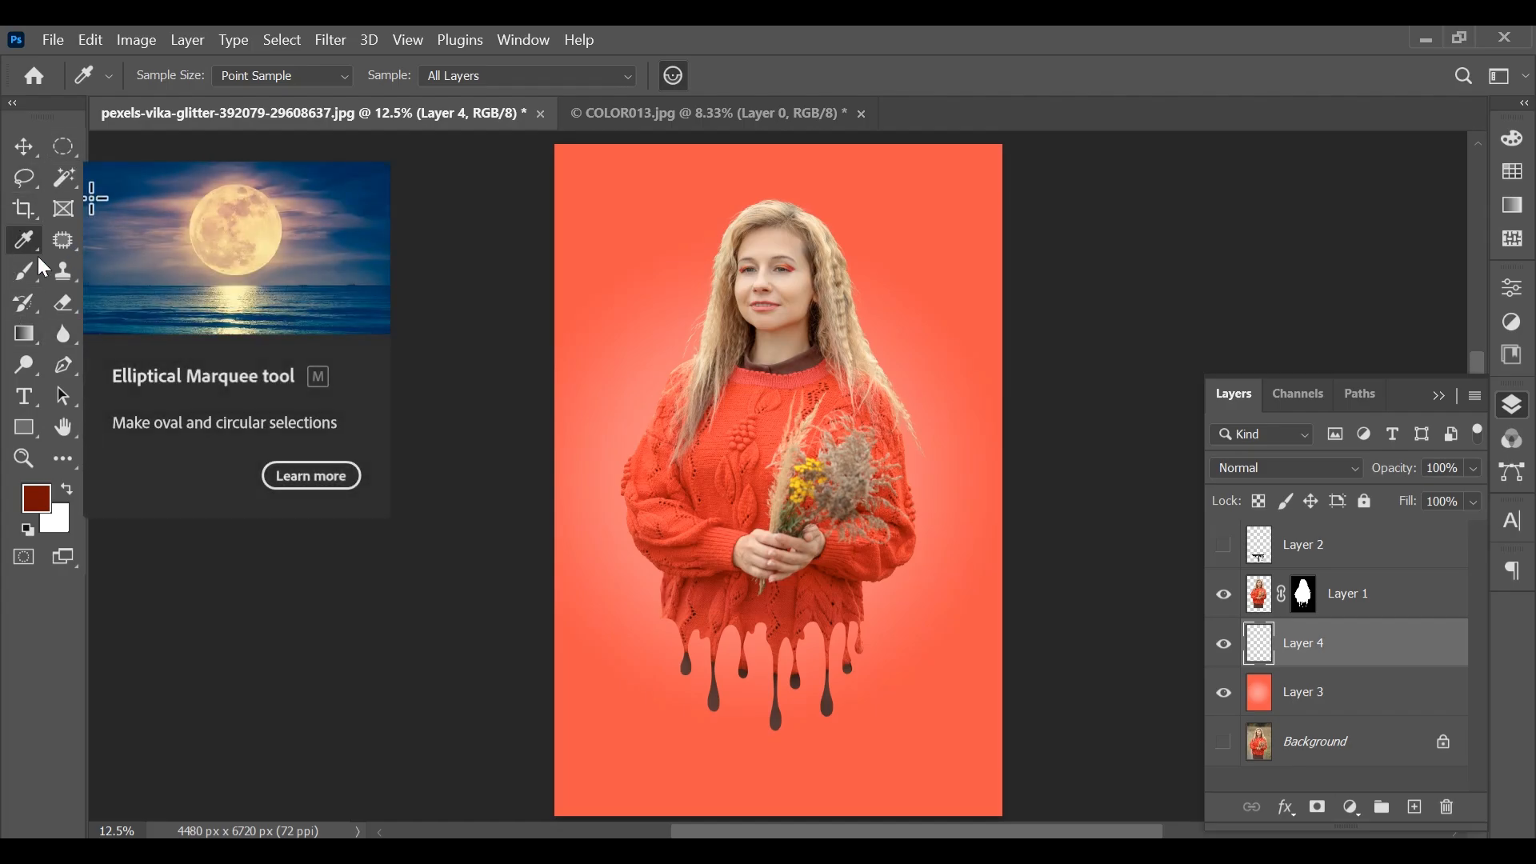
# Paint one soft 2900 px dark red brush dab on Layer 4 and flatten it to about 13.5% height as a shadow below the drips
pyautogui.click(22, 271)
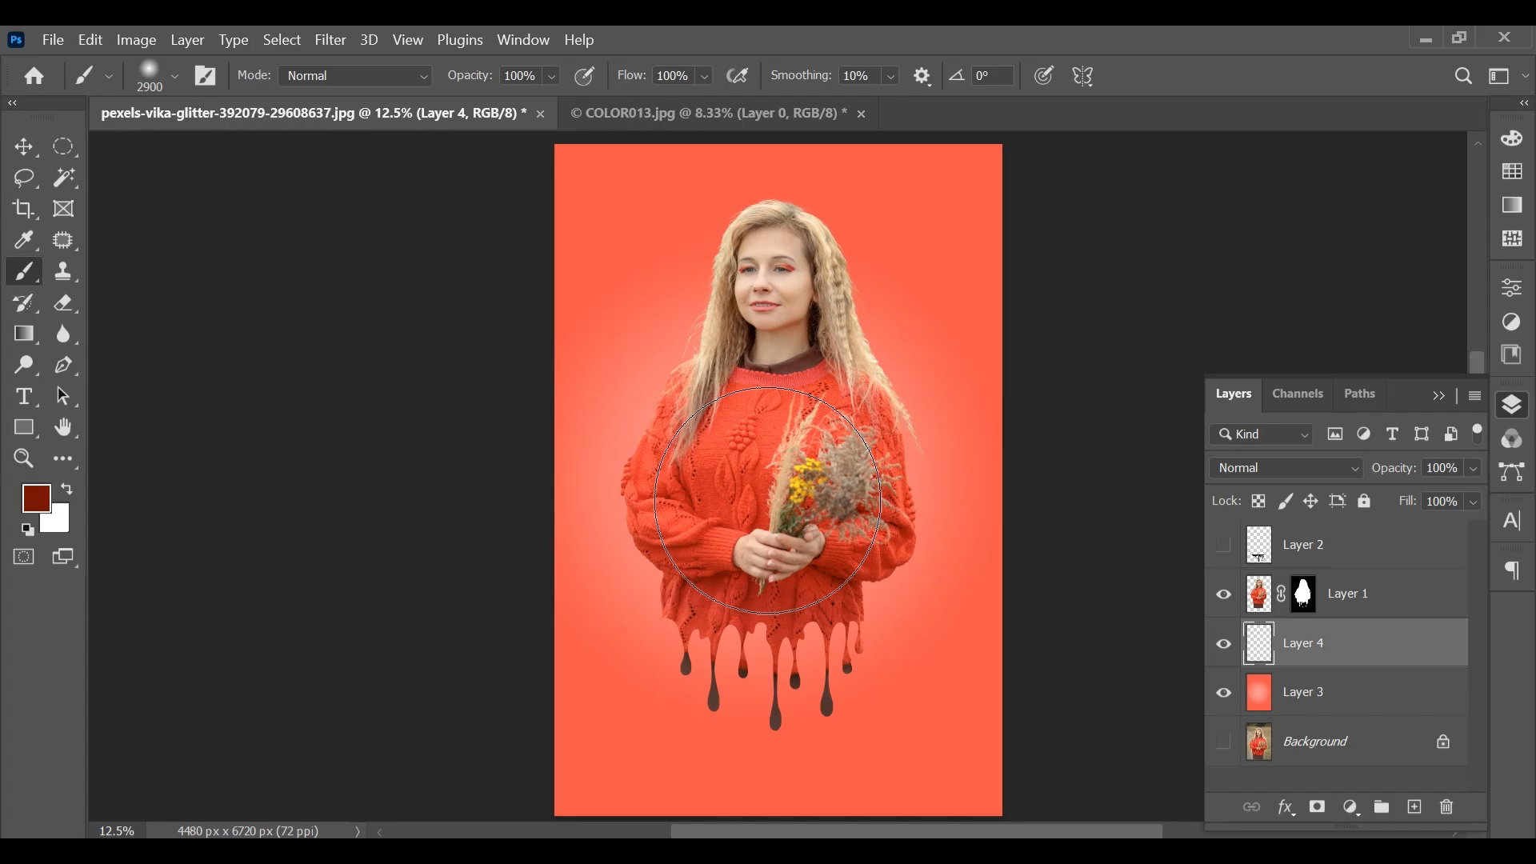
pyautogui.click(769, 501)
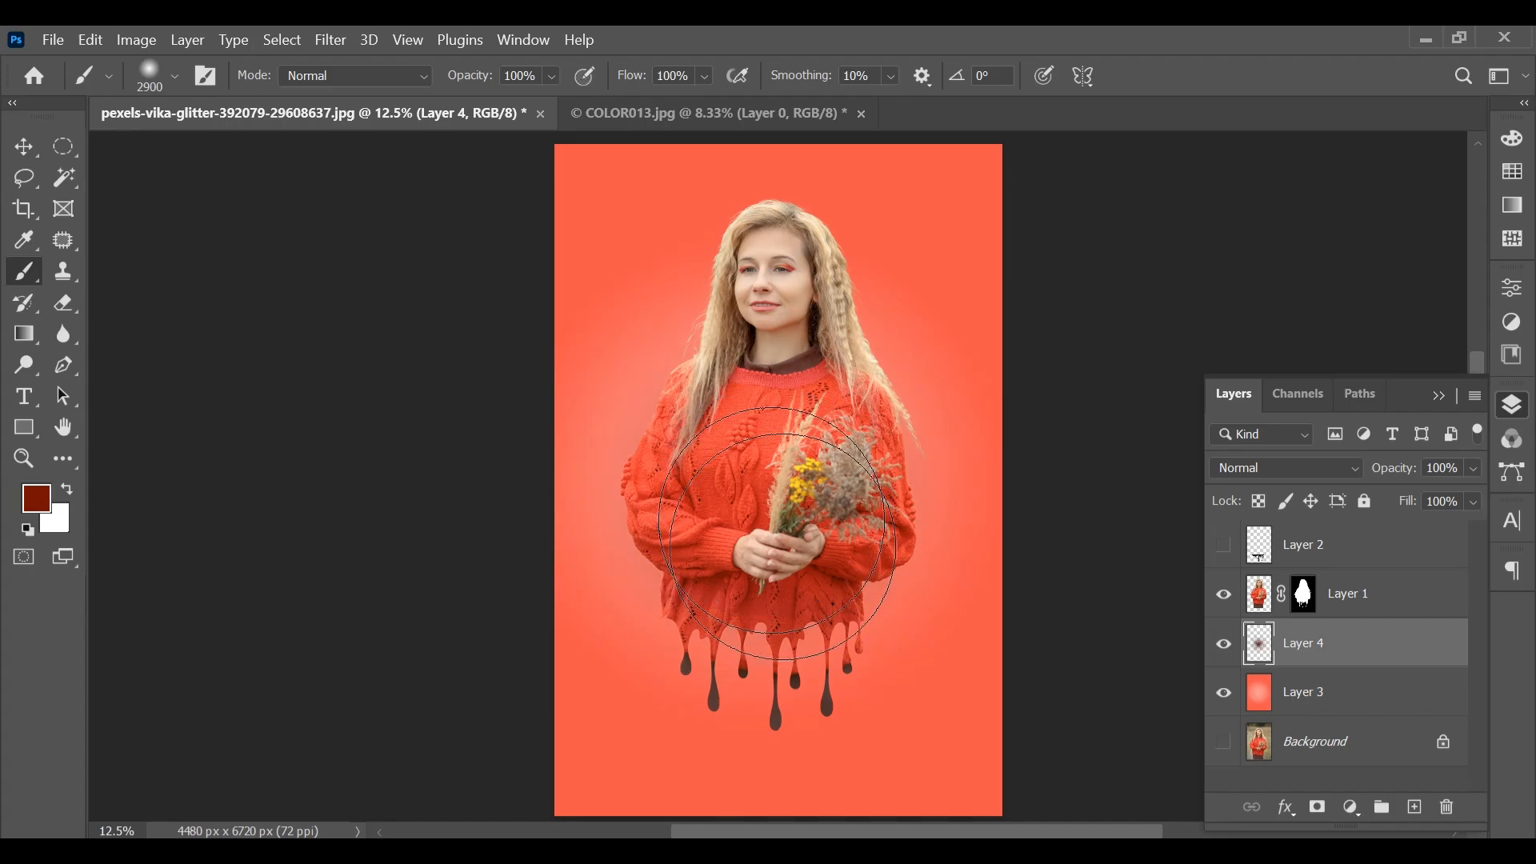
pyautogui.click(38, 146)
pyautogui.hotkey('ctrl', 't')
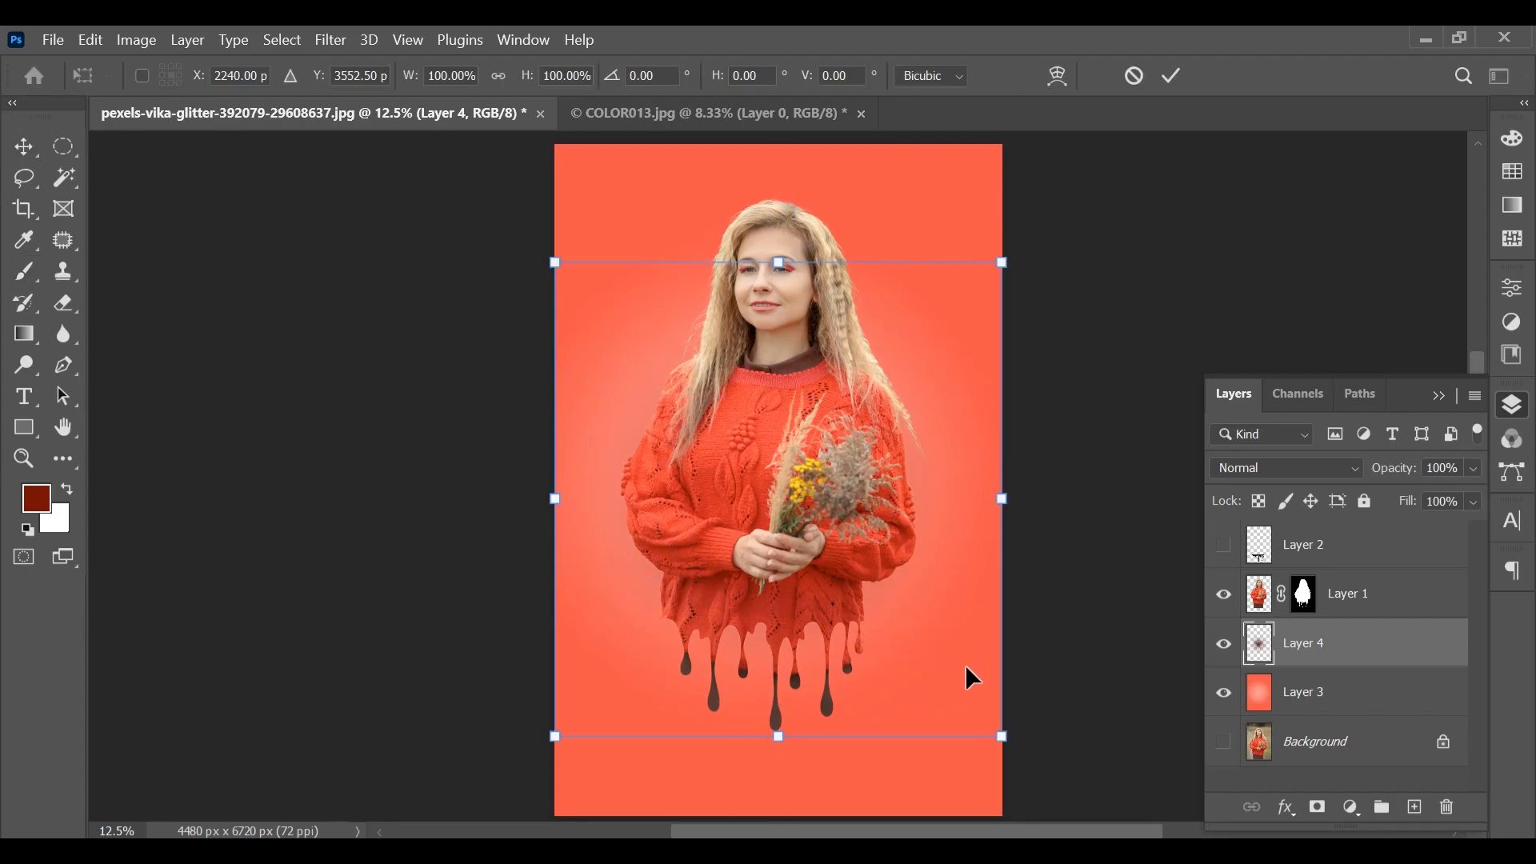
pyautogui.moveTo(775, 271); pyautogui.dragTo(802, 758)
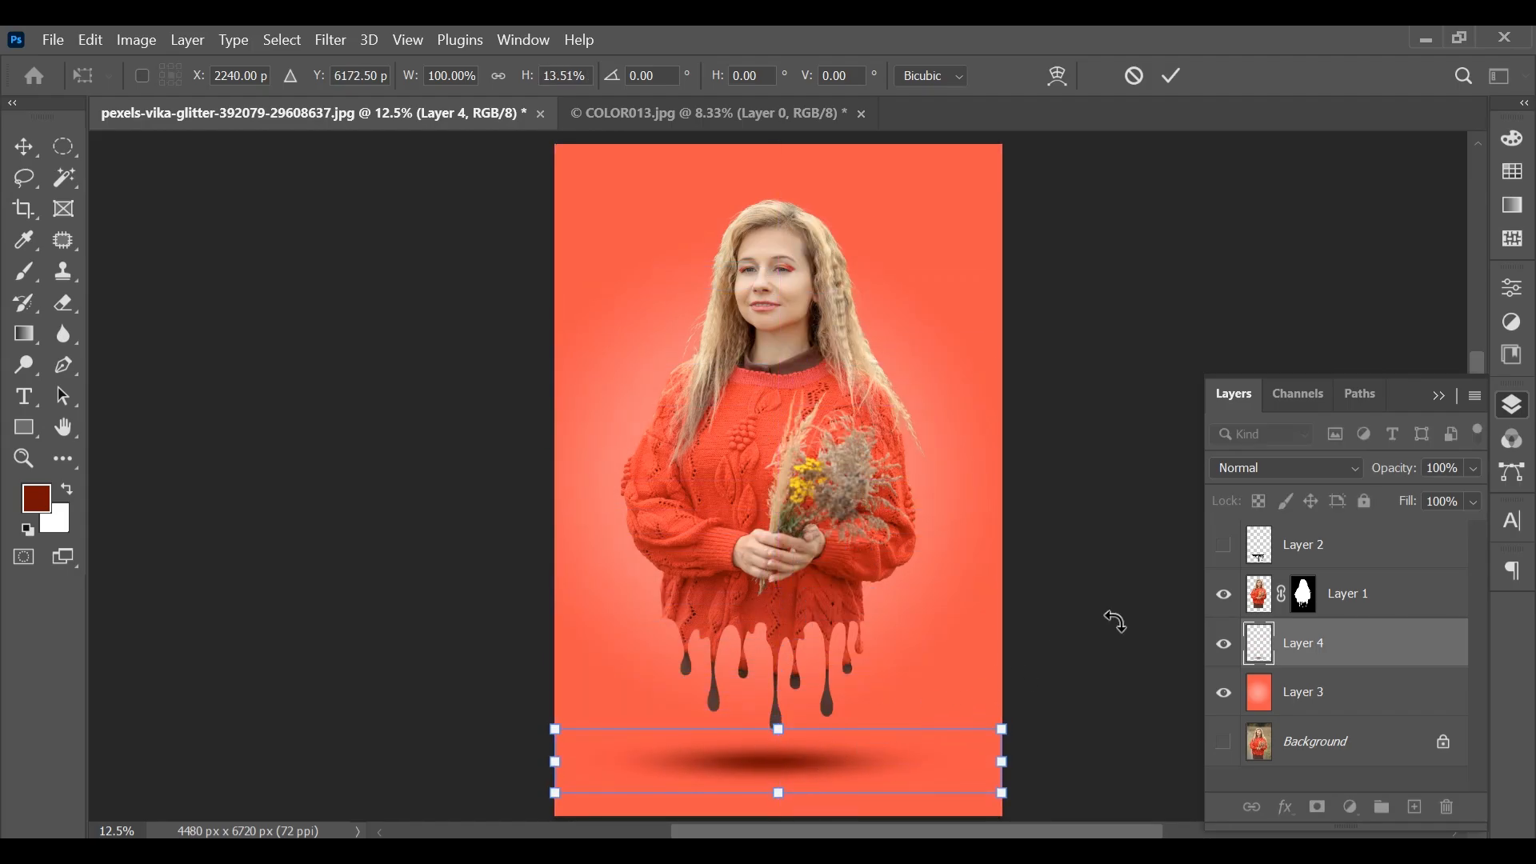
pyautogui.press('Return')
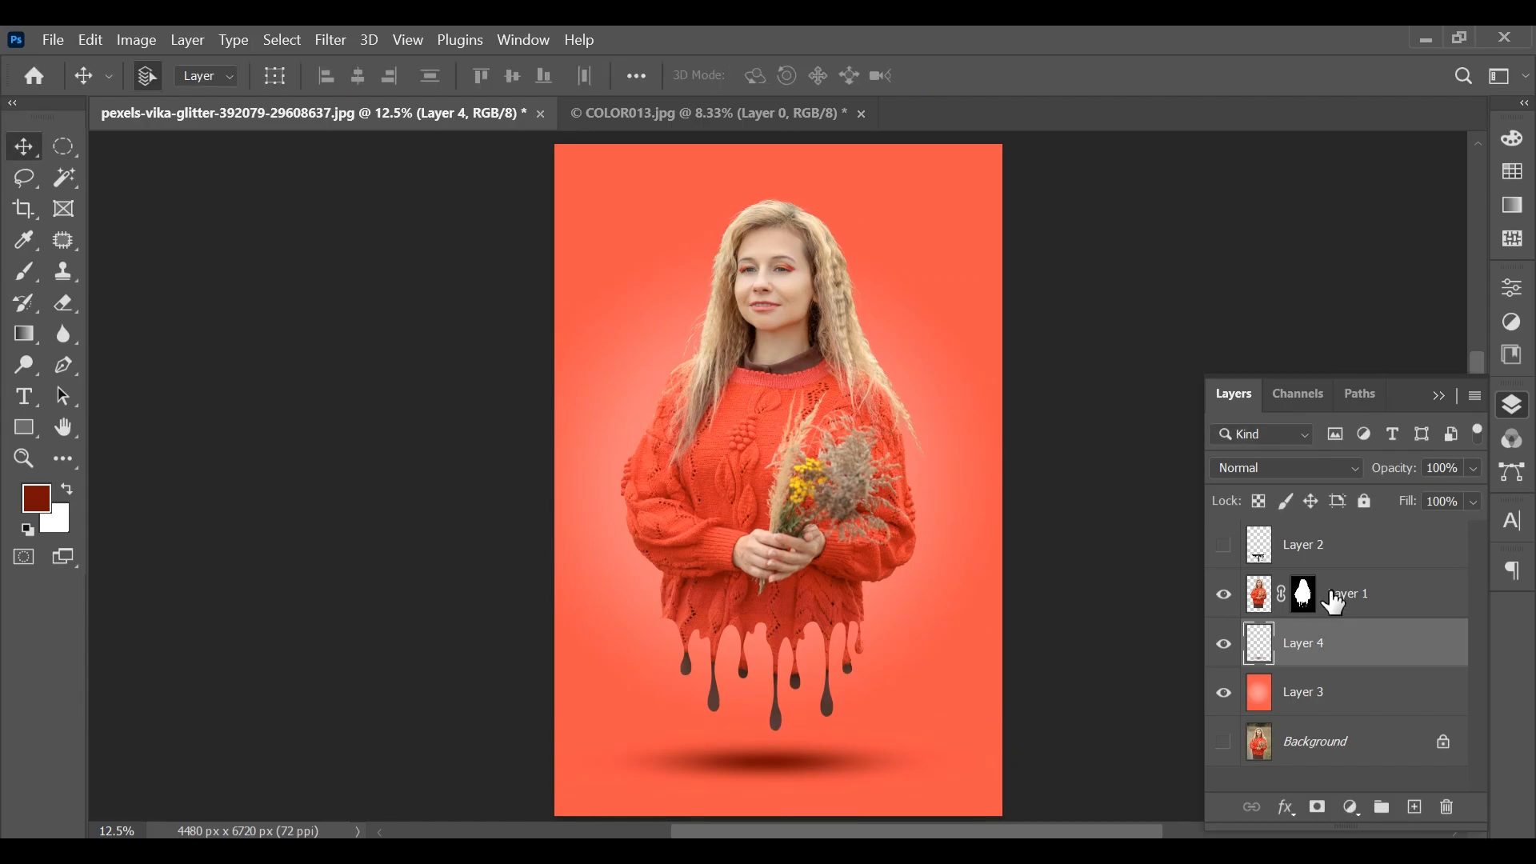
# Lower the opacity of the shadow on Layer 4 to about 76% and view the whole composition
pyautogui.click(1471, 469)
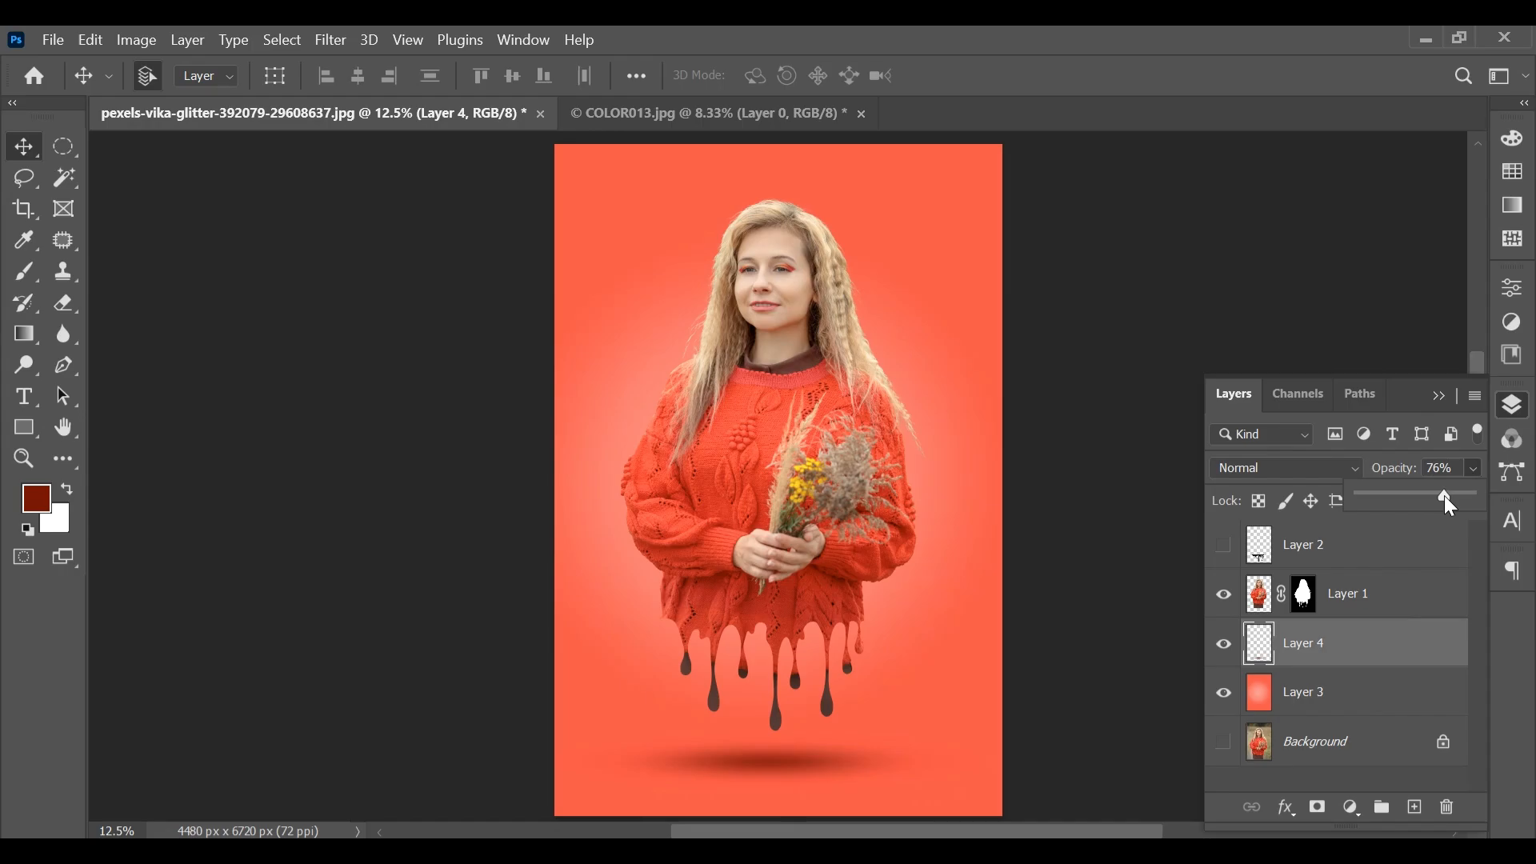
pyautogui.click(1438, 397)
pyautogui.click(1439, 397)
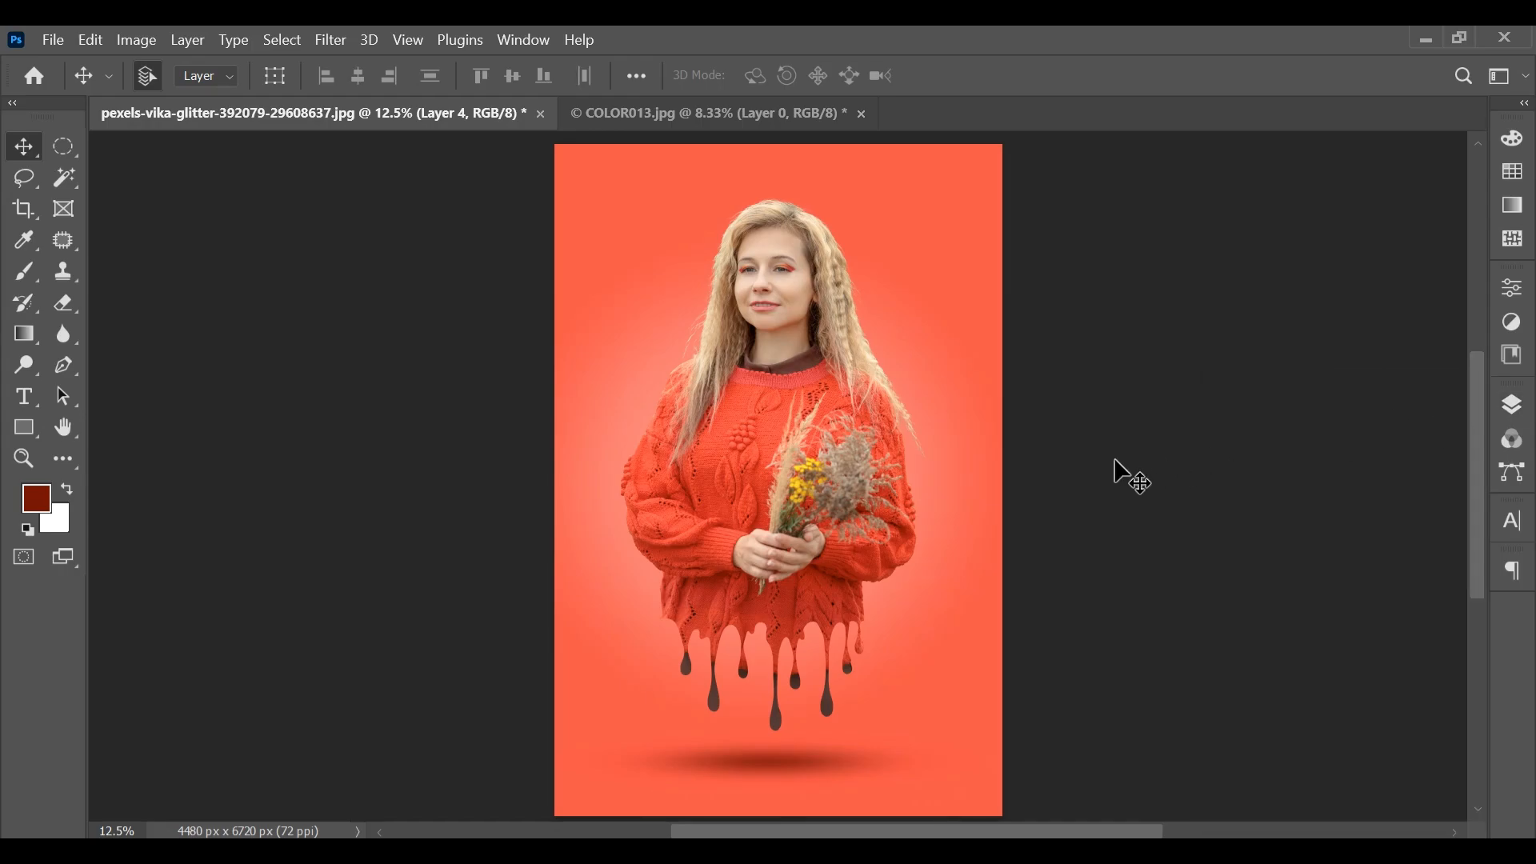
pyautogui.hotkey('ctrl', '-')
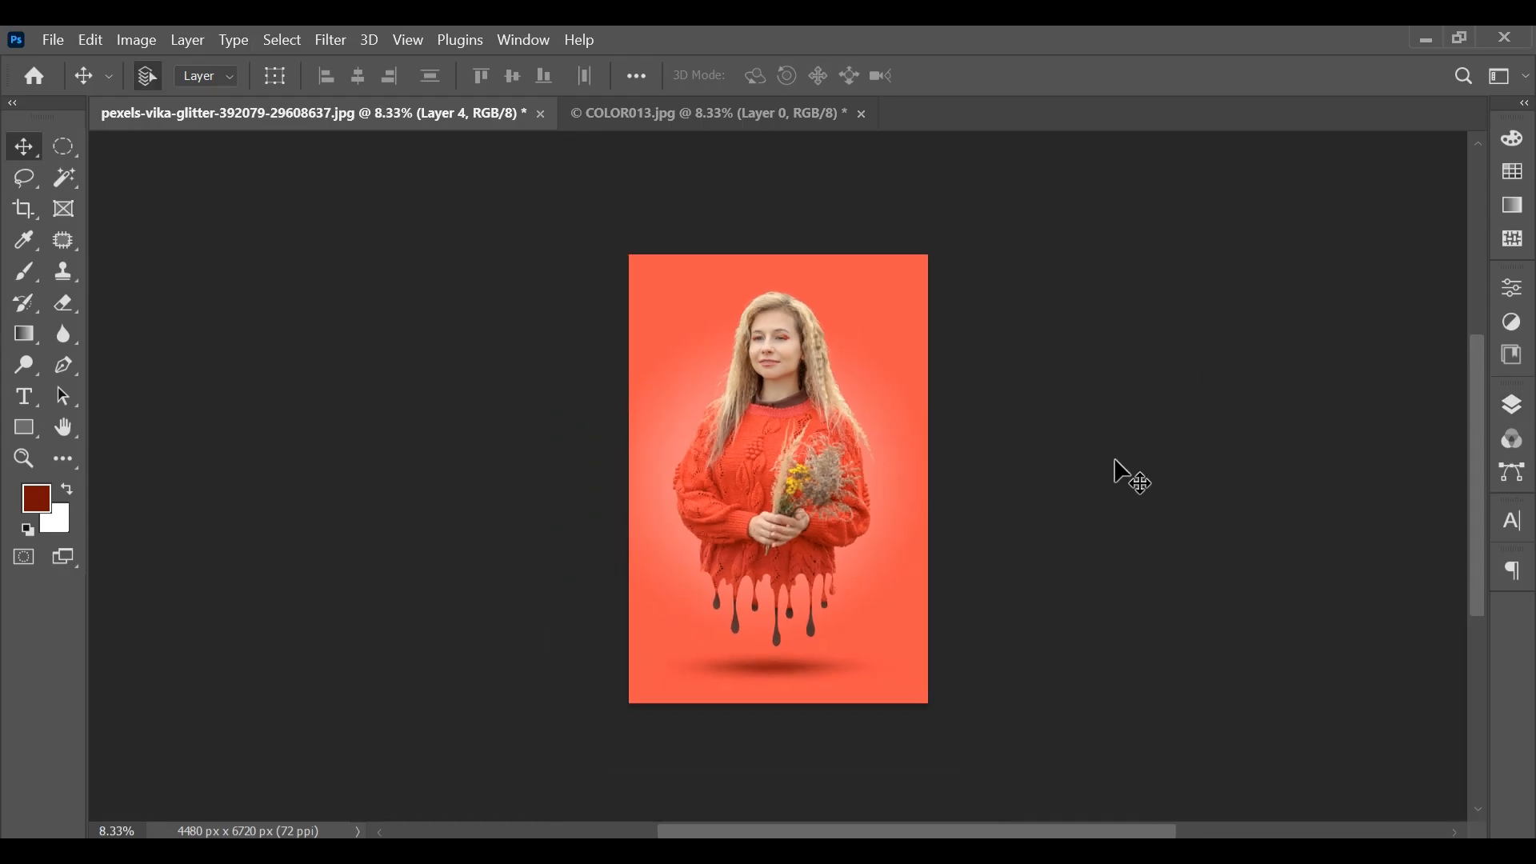